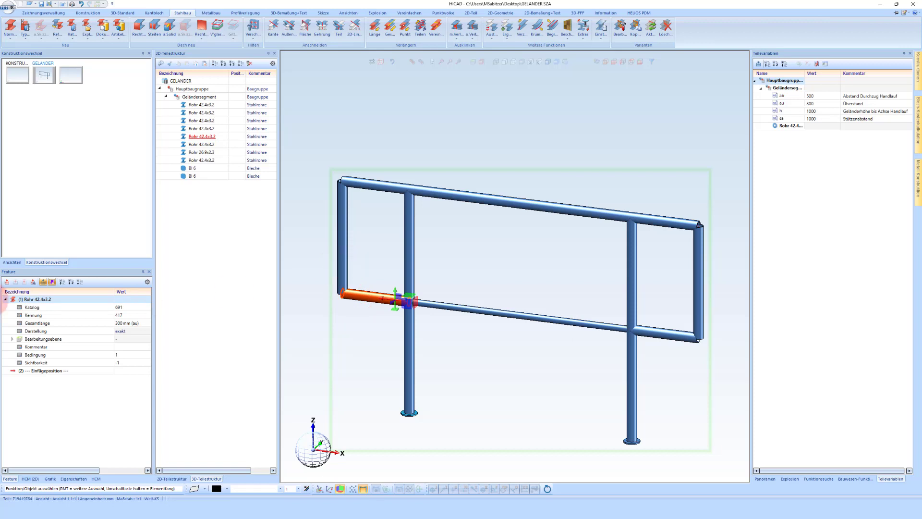
# Check the Rohr 42.4x3.2 tube lengths, ending on the 500 mm lower rail driven by ab
pyautogui.click(5, 299)
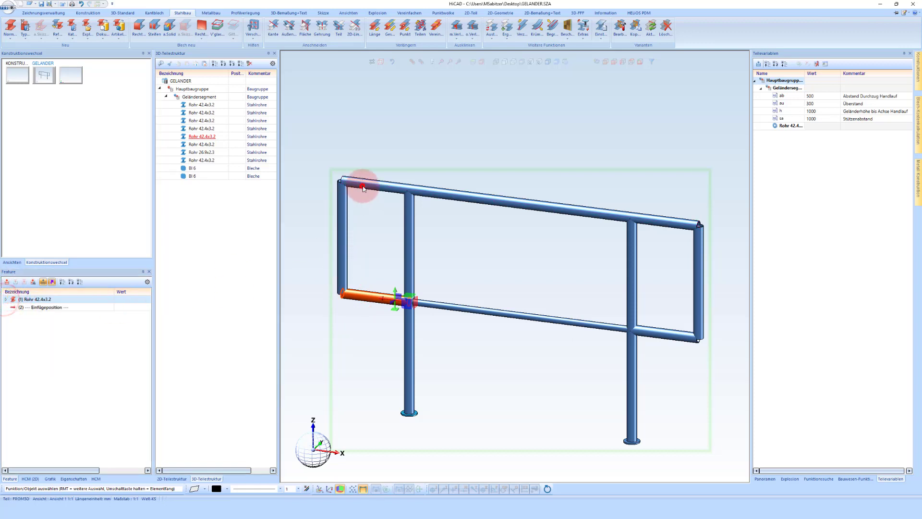
pyautogui.click(340, 218)
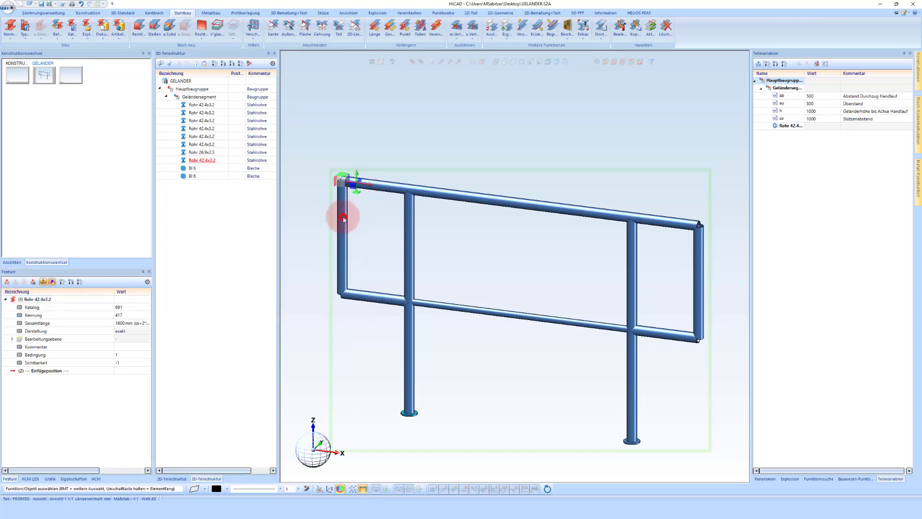
pyautogui.click(354, 222)
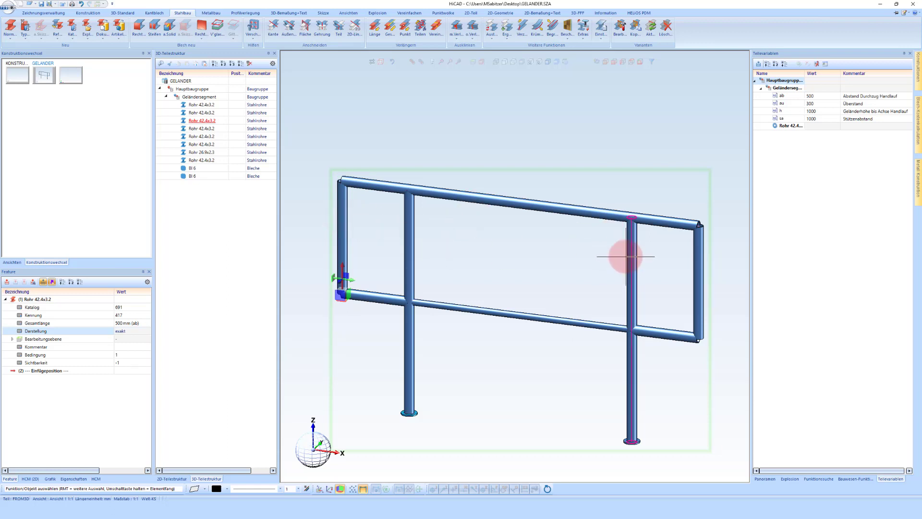
pyautogui.click(787, 97)
pyautogui.click(781, 103)
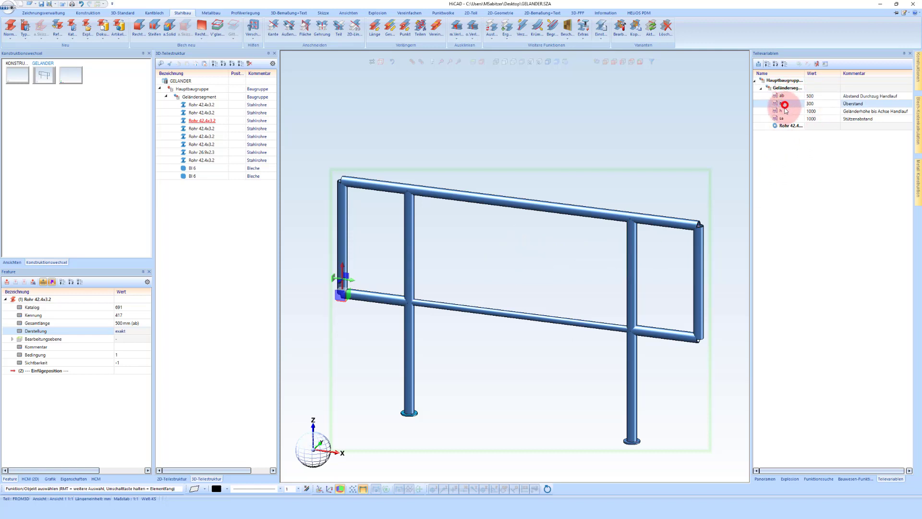
pyautogui.click(781, 118)
pyautogui.click(784, 97)
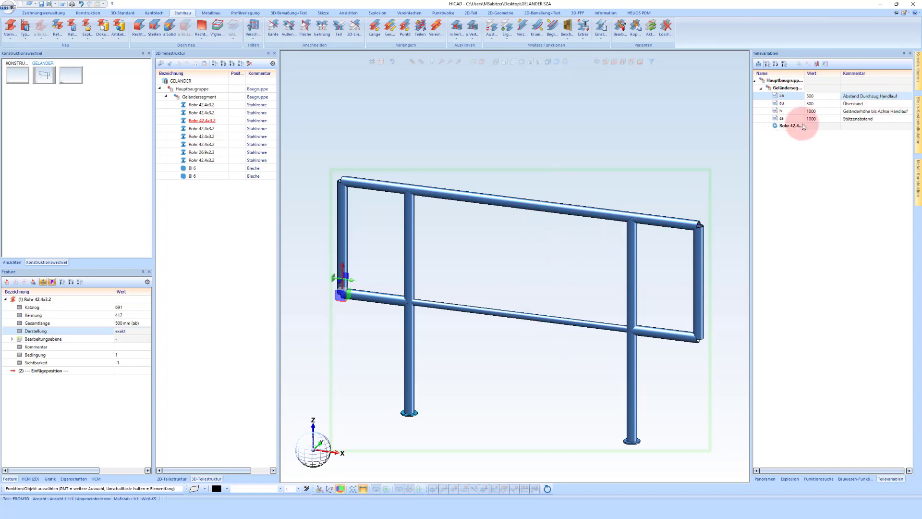
pyautogui.click(789, 102)
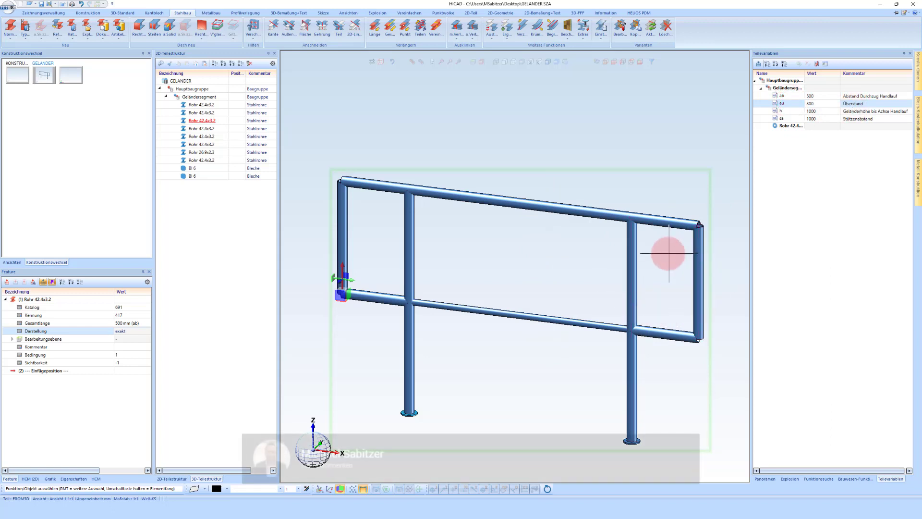
pyautogui.doubleClick(825, 110)
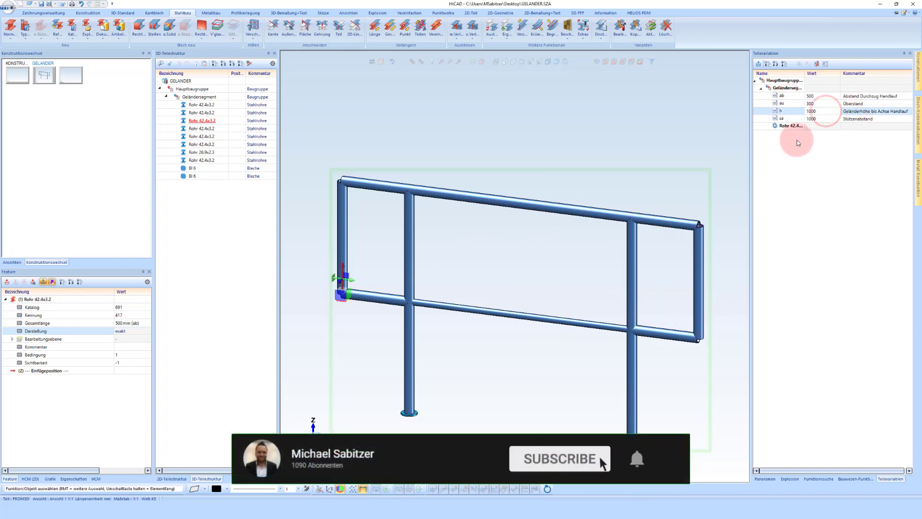
pyautogui.click(885, 111)
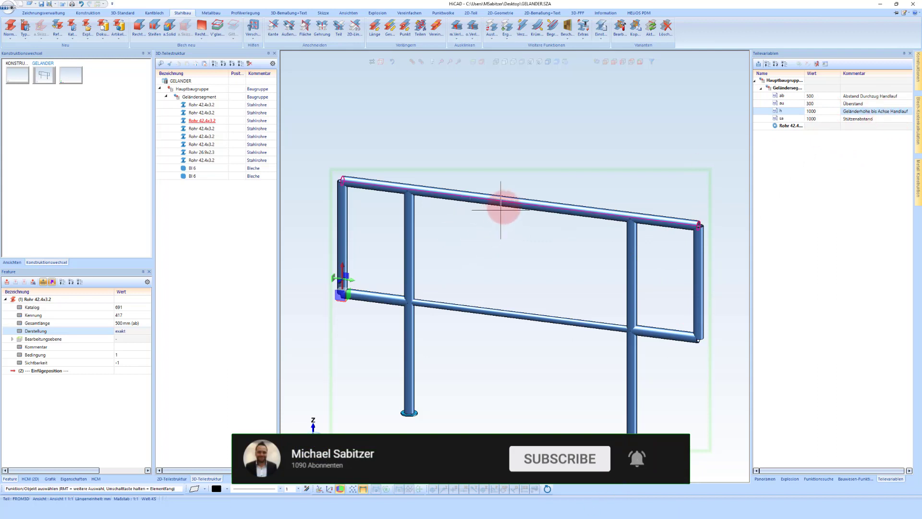
pyautogui.click(827, 120)
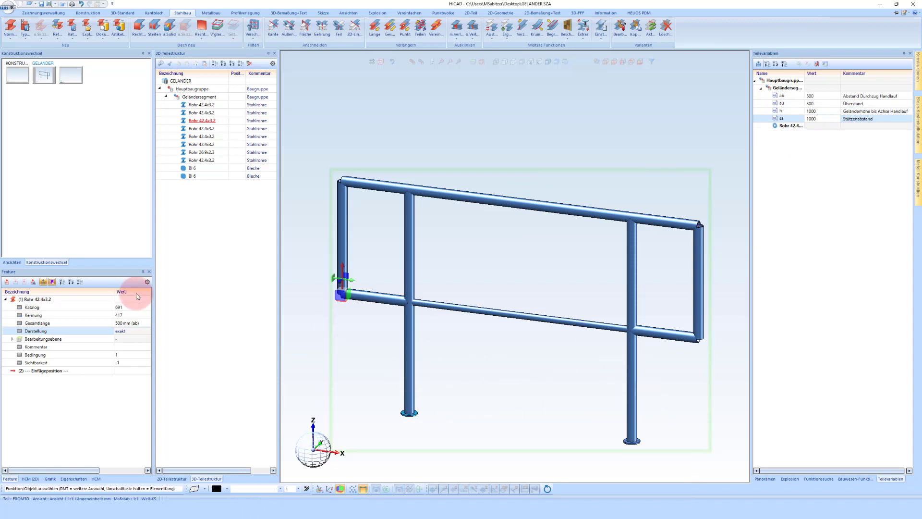
pyautogui.click(408, 230)
# Step through the tube entries in the 3D part structure
pyautogui.click(52, 282)
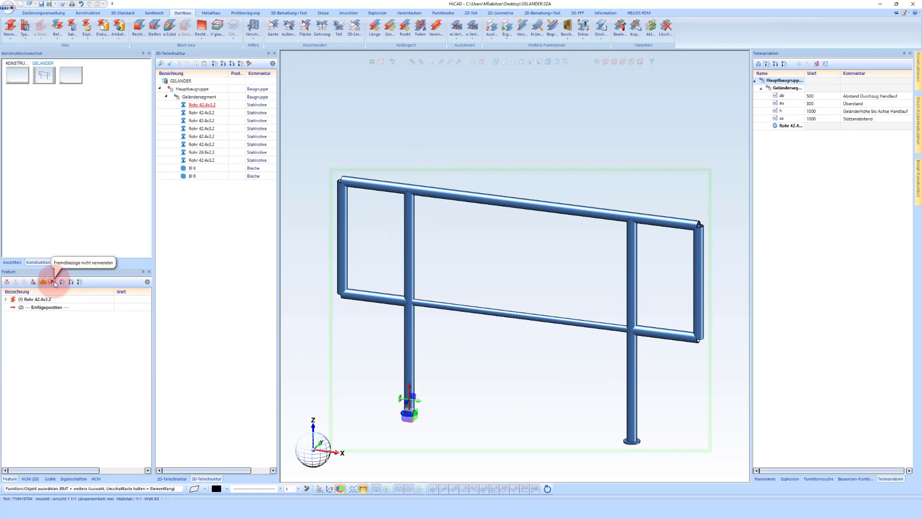
pyautogui.click(196, 112)
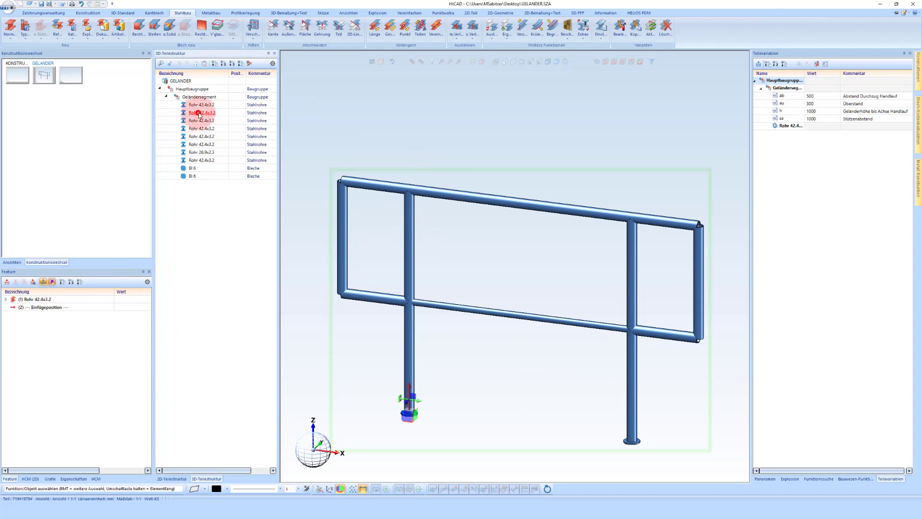
pyautogui.click(196, 121)
pyautogui.click(196, 128)
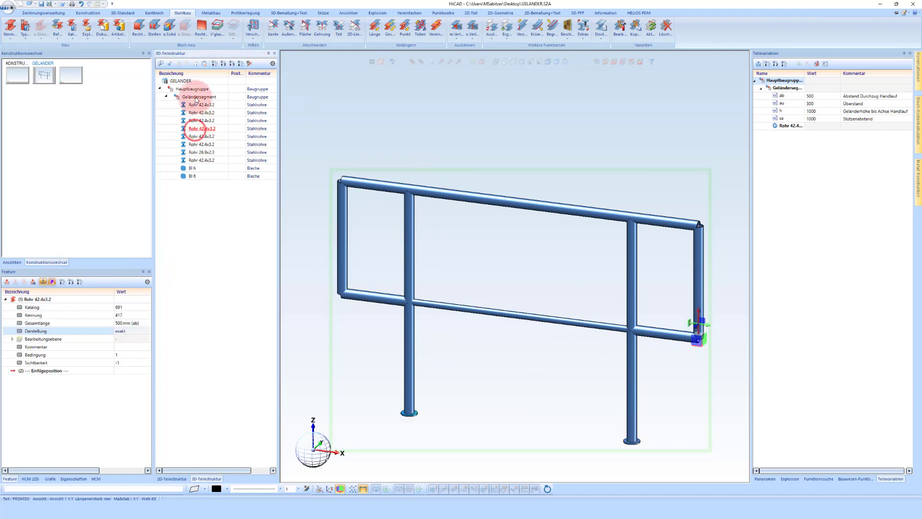
pyautogui.click(199, 97)
# Select the Geländersegment assembly and zoom to see the whole railing
pyautogui.click(617, 274)
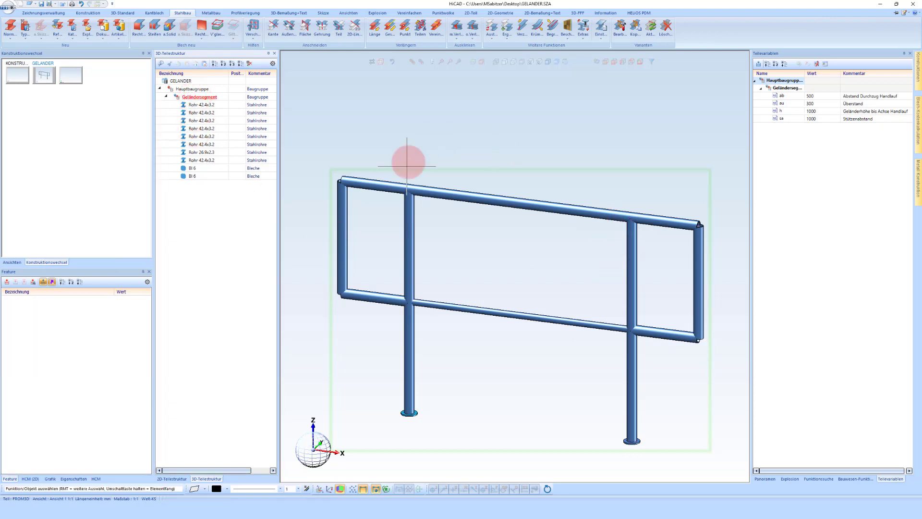
pyautogui.scroll(-1, 469, 185)
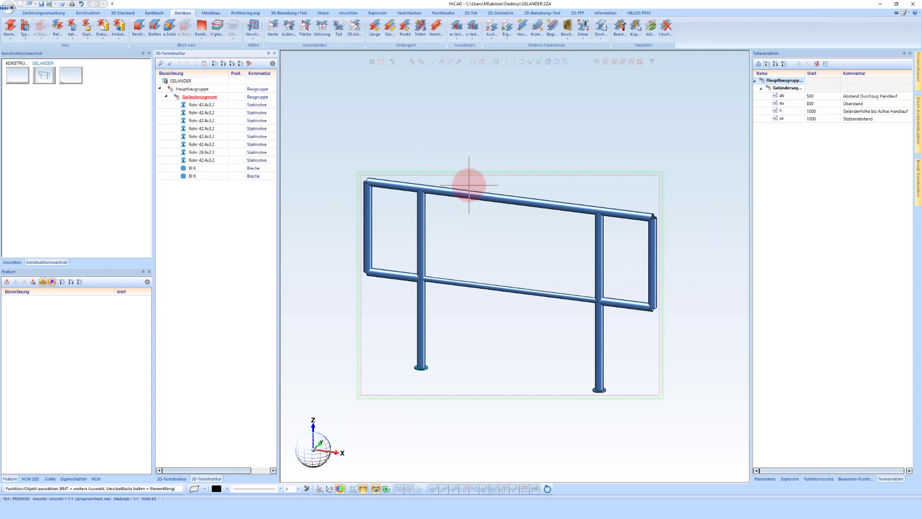
pyautogui.scroll(1, 446, 236)
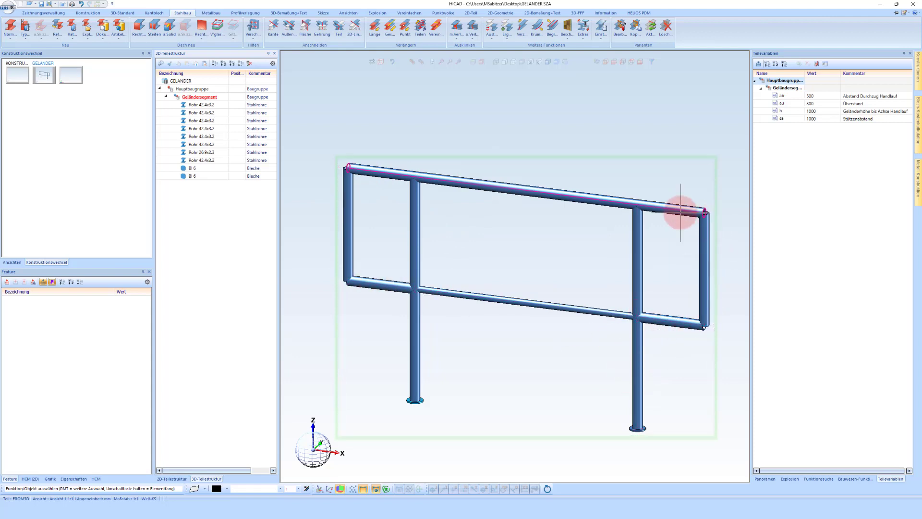
pyautogui.scroll(-2, 512, 191)
pyautogui.scroll(1, 471, 223)
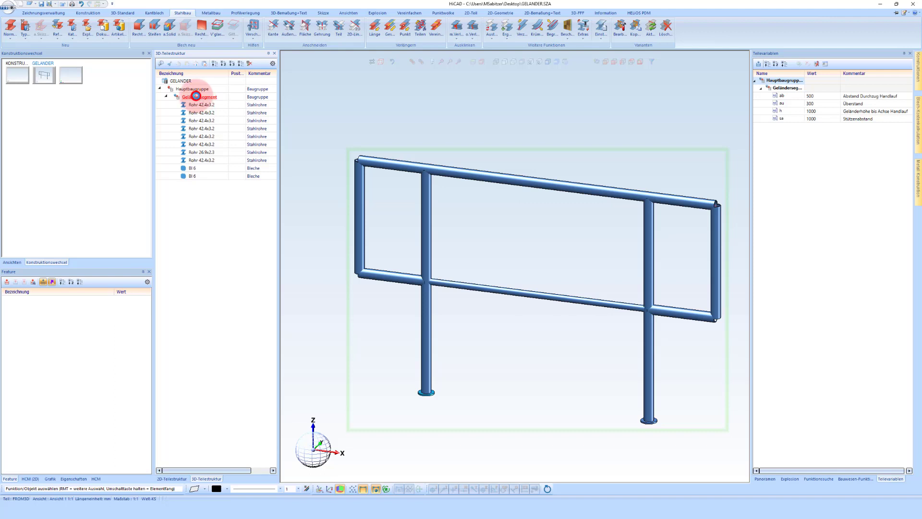
# Anchor the post's base plate with the HCM Fixieren constraint from 3D-Standard
pyautogui.click(124, 13)
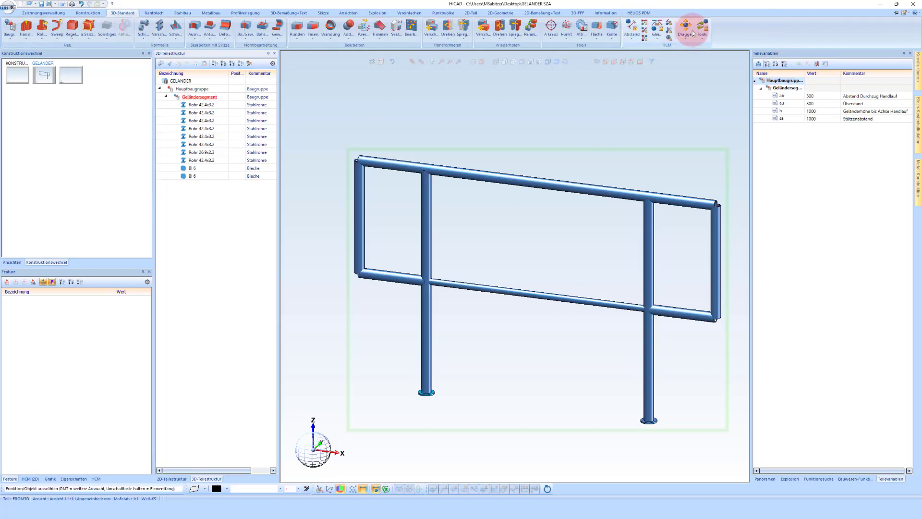
pyautogui.click(669, 40)
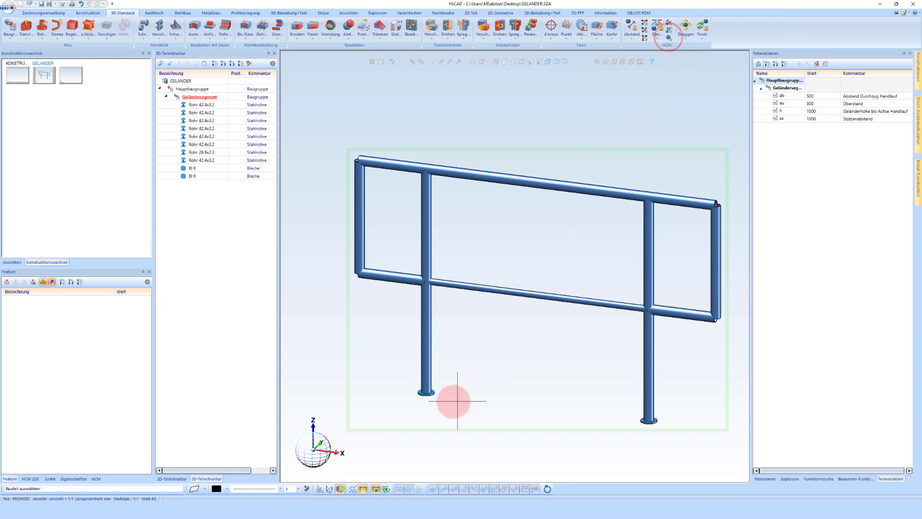
pyautogui.scroll(5, 453, 401)
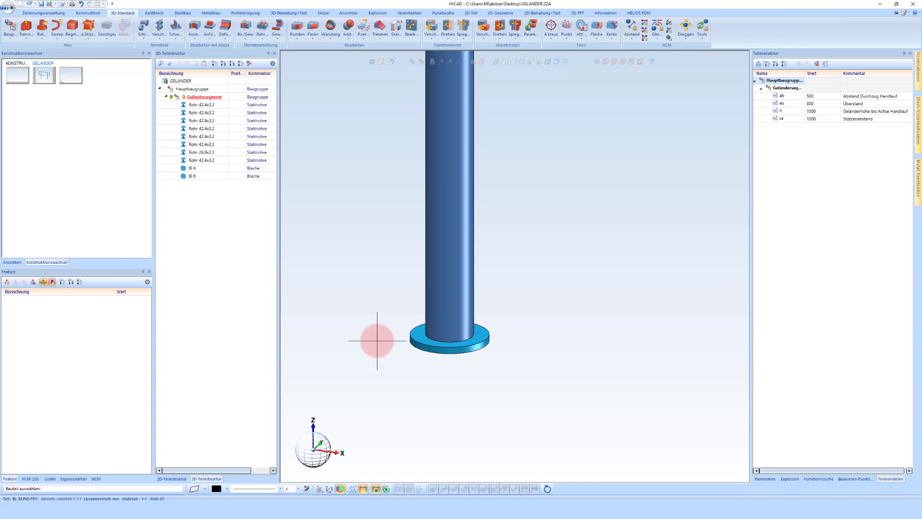
pyautogui.scroll(-3, 370, 350)
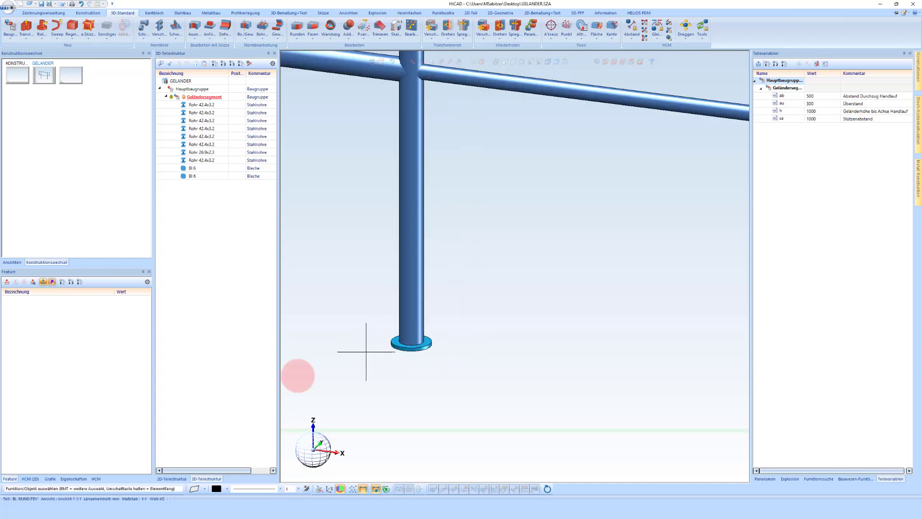
# Show the HCM Lagebedingungen list containing the new Fixierung entry
pyautogui.click(96, 478)
pyautogui.click(6, 299)
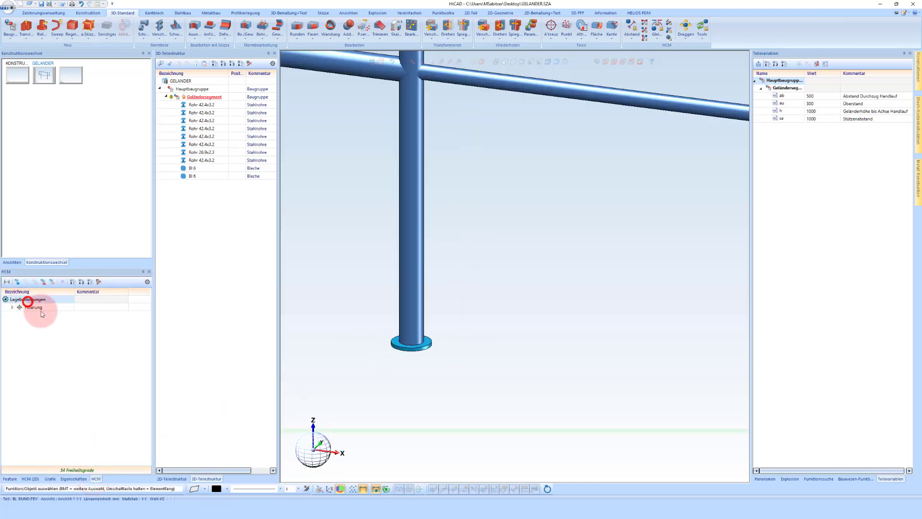
pyautogui.scroll(-3, 542, 448)
pyautogui.scroll(-1, 433, 403)
pyautogui.scroll(2, 494, 426)
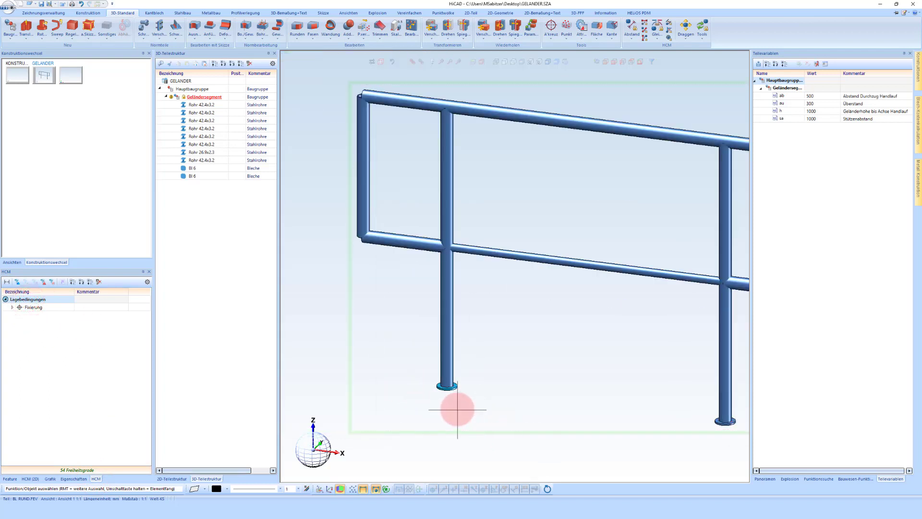
pyautogui.scroll(3, 453, 405)
pyautogui.scroll(3, 438, 419)
# Zoom and orbit around the post to inspect its base plate from below
pyautogui.scroll(-2, 391, 385)
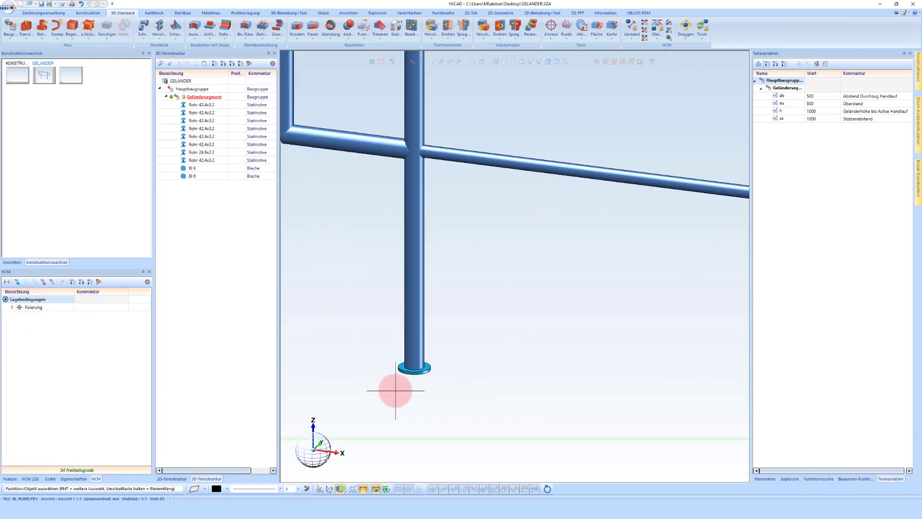
pyautogui.scroll(2, 393, 385)
pyautogui.scroll(-3, 409, 422)
pyautogui.scroll(-1, 431, 369)
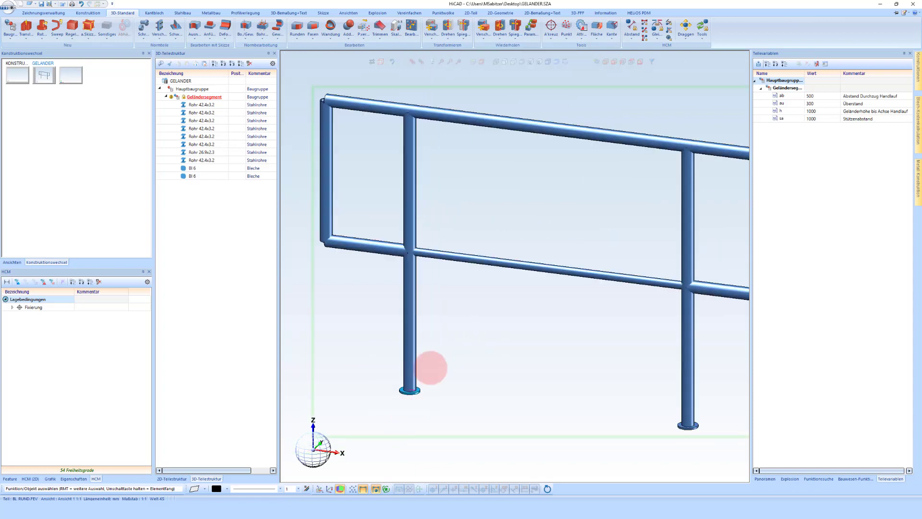
pyautogui.scroll(3, 412, 369)
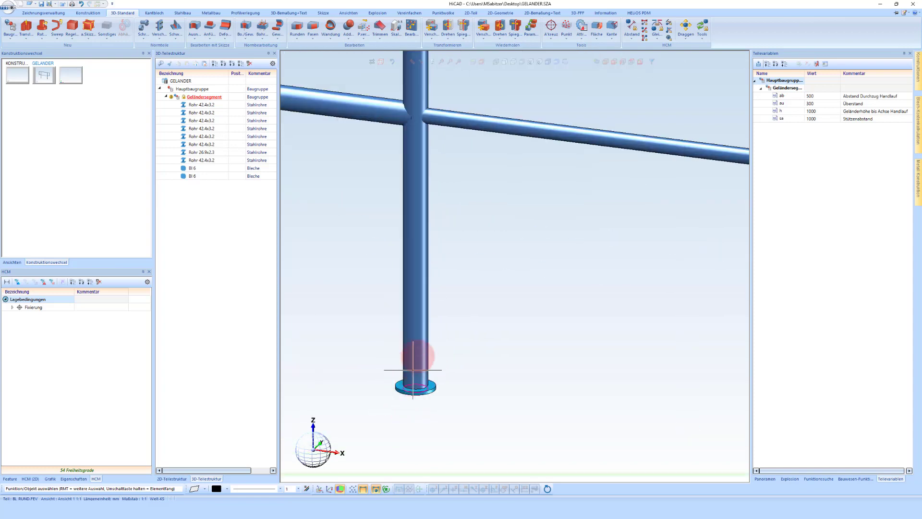
pyautogui.scroll(3, 421, 356)
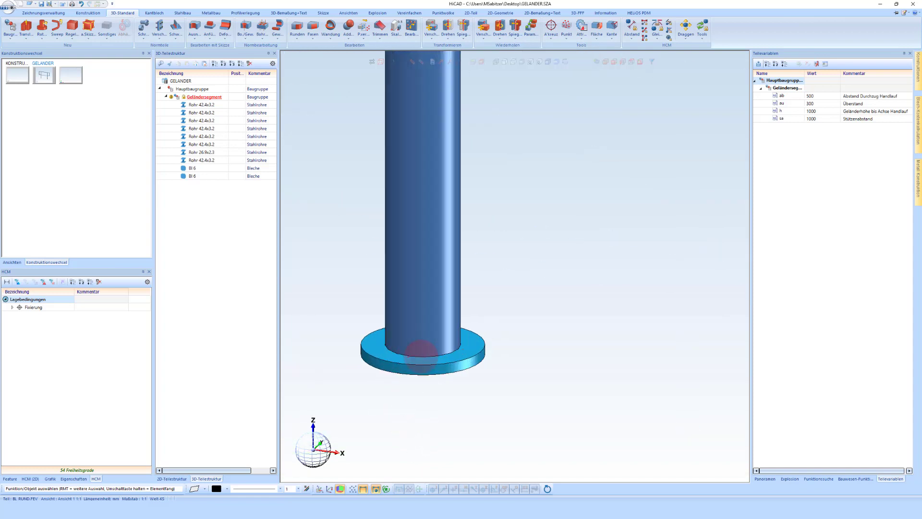
pyautogui.moveTo(424, 355)
pyautogui.mouseDown(button='middle')
pyautogui.moveTo(433, 309)
pyautogui.moveTo(429, 381)
pyautogui.moveTo(448, 295)
pyautogui.moveTo(428, 294)
pyautogui.moveTo(424, 339)
pyautogui.mouseUp(button='middle')
pyautogui.scroll(-1, 423, 342)
pyautogui.scroll(-2, 419, 346)
pyautogui.scroll(-3, 408, 370)
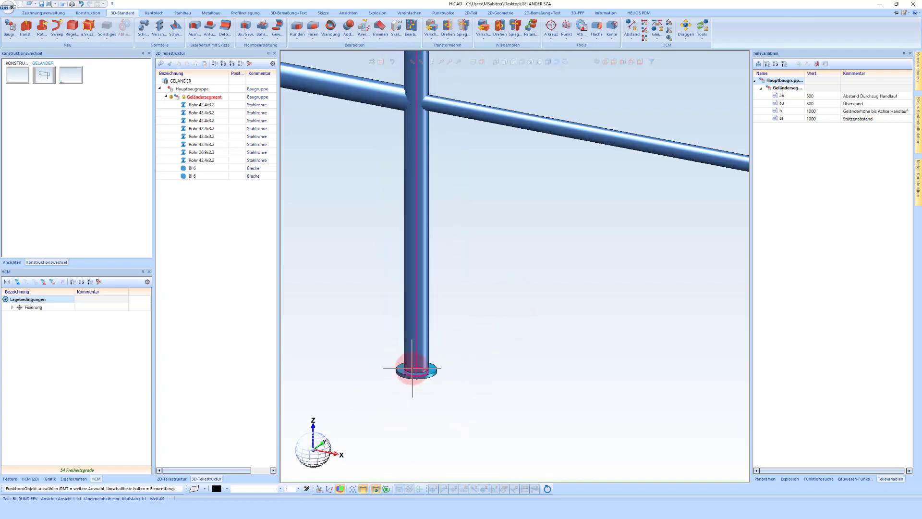
pyautogui.moveTo(408, 370); pyautogui.dragTo(385, 201, button='middle')
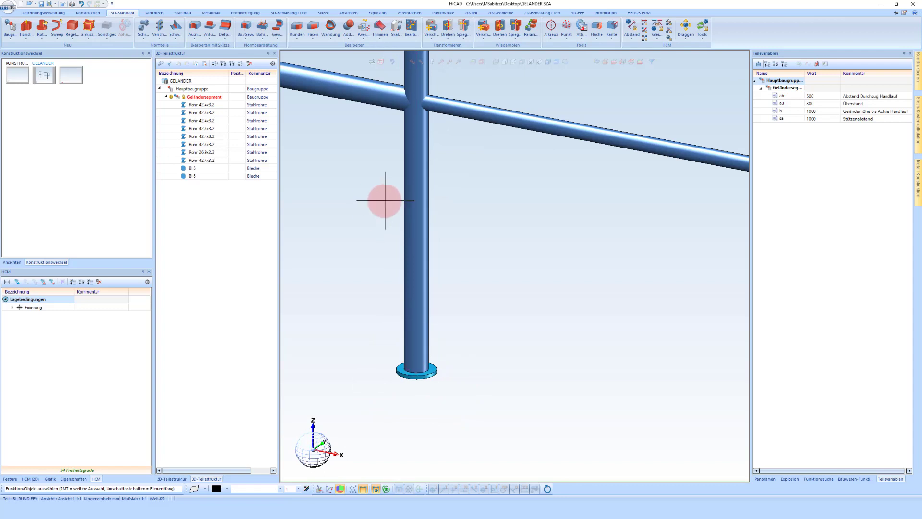
# Start a Gleichlage constraint and pick the post coordinate system's YZ-Ebene
pyautogui.click(657, 28)
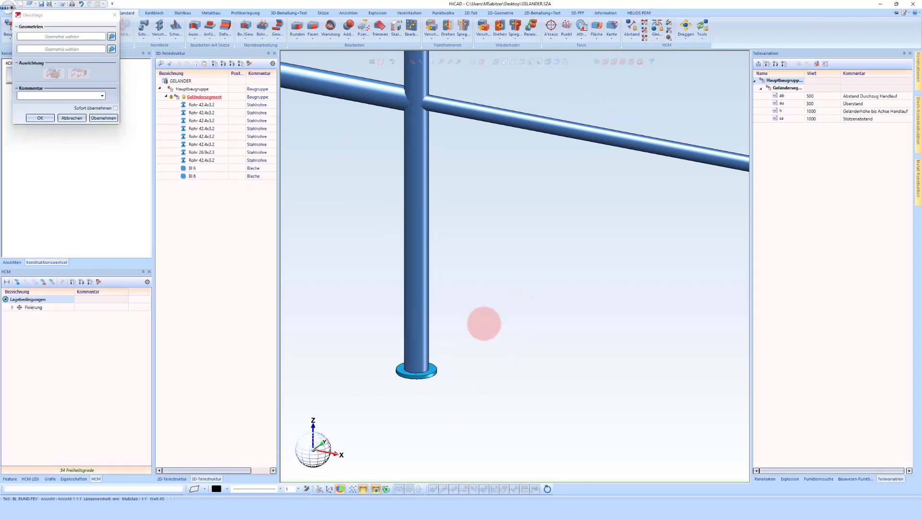
pyautogui.rightClick(416, 312)
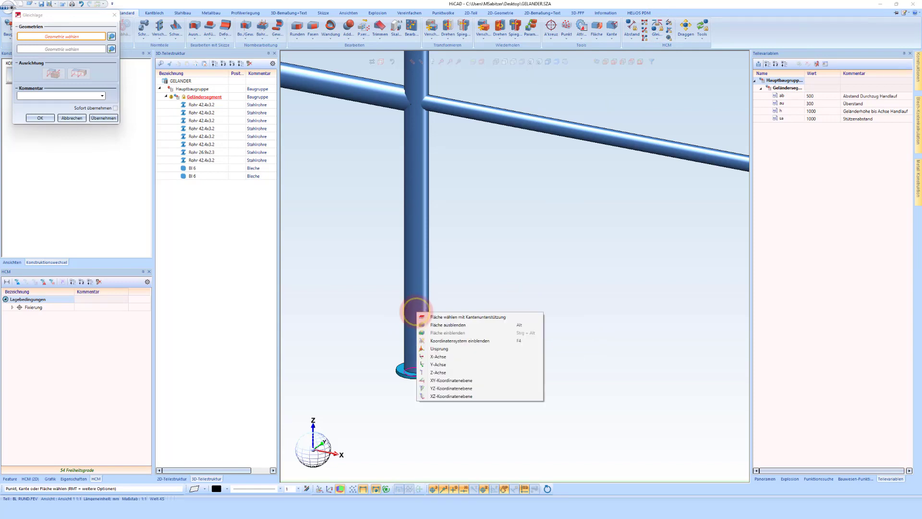
pyautogui.click(454, 341)
pyautogui.scroll(3, 418, 397)
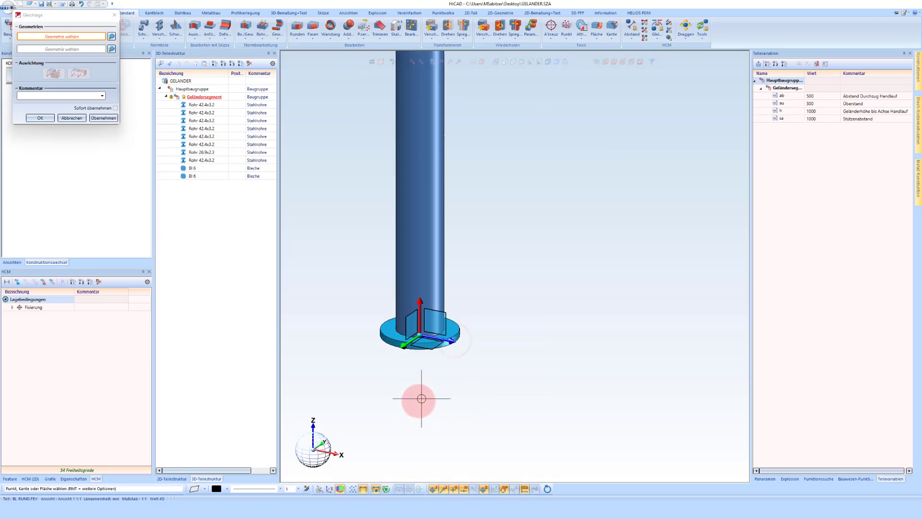
pyautogui.click(431, 346)
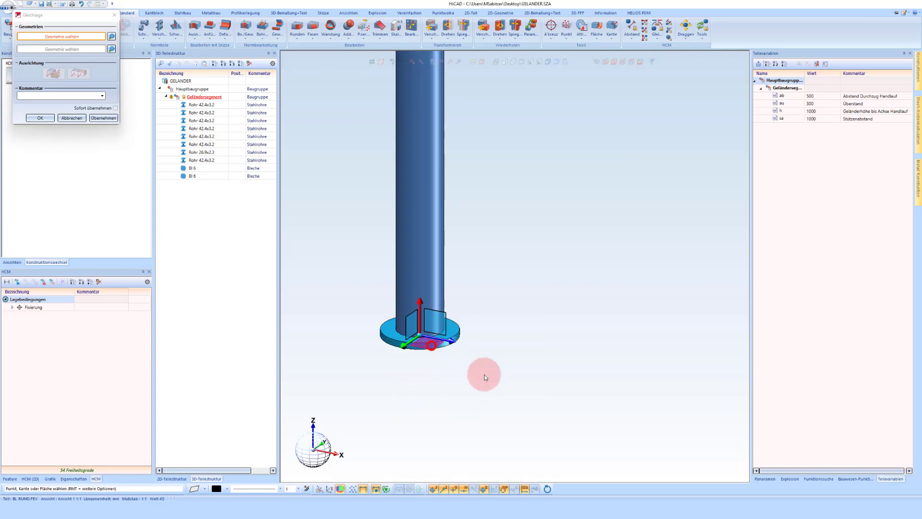
pyautogui.scroll(2, 391, 346)
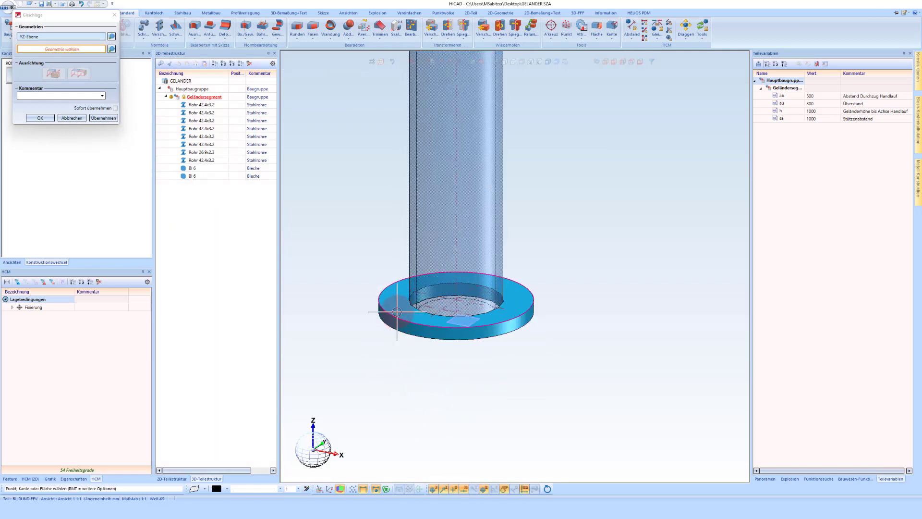
# Pick the base plate coordinate system's XY-Ebene as the second Gleichlage geometry
pyautogui.rightClick(397, 312)
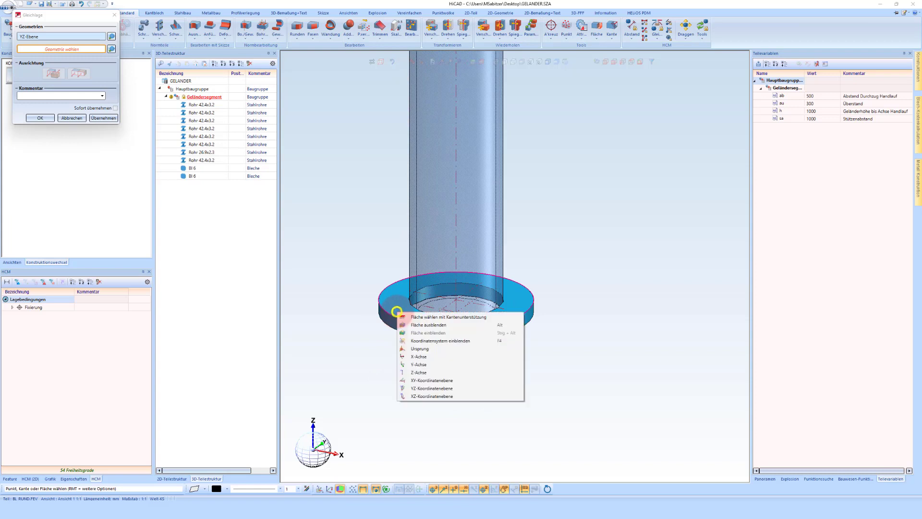
pyautogui.click(438, 344)
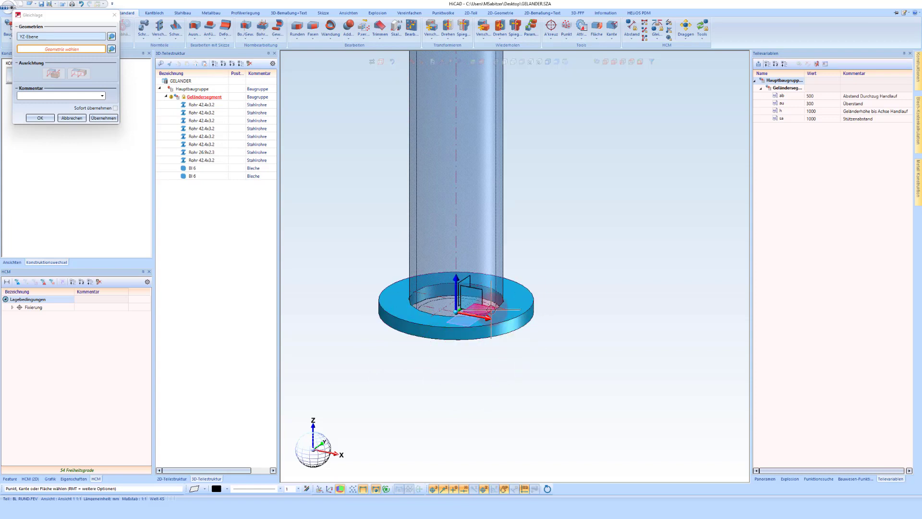
pyautogui.scroll(2, 491, 310)
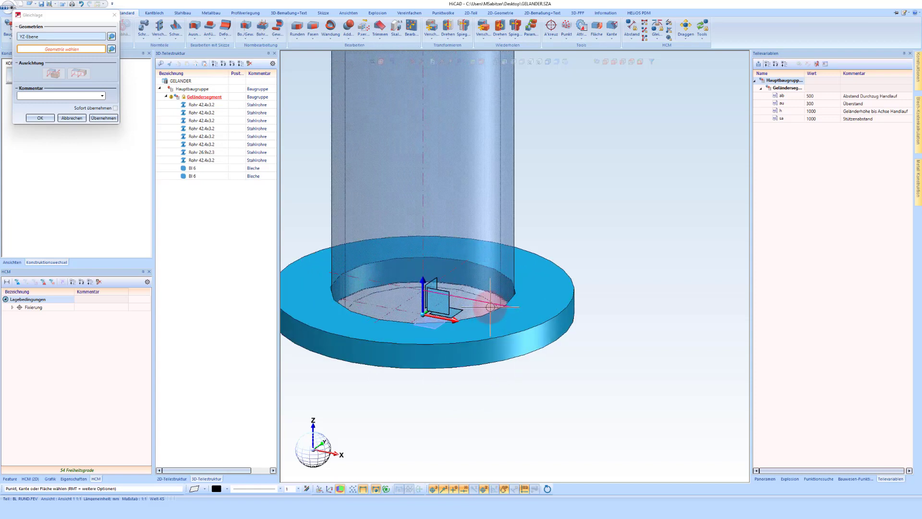
pyautogui.click(453, 313)
pyautogui.scroll(-2, 450, 345)
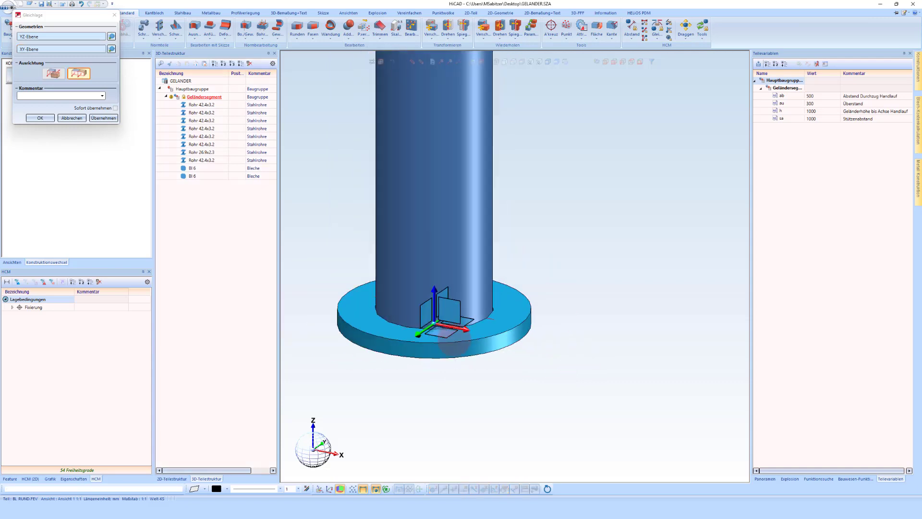
pyautogui.scroll(-2, 409, 371)
pyautogui.scroll(-2, 409, 371)
pyautogui.scroll(-1, 481, 323)
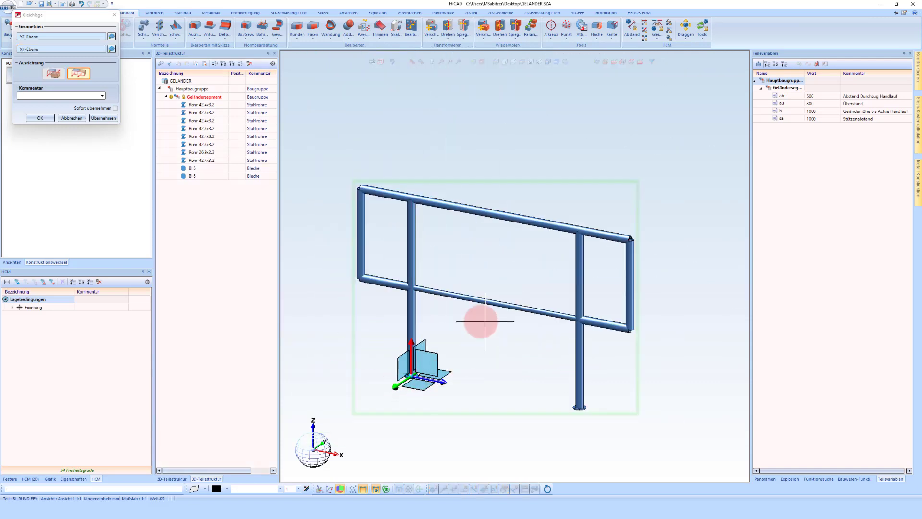
pyautogui.scroll(2, 411, 380)
pyautogui.scroll(2, 385, 356)
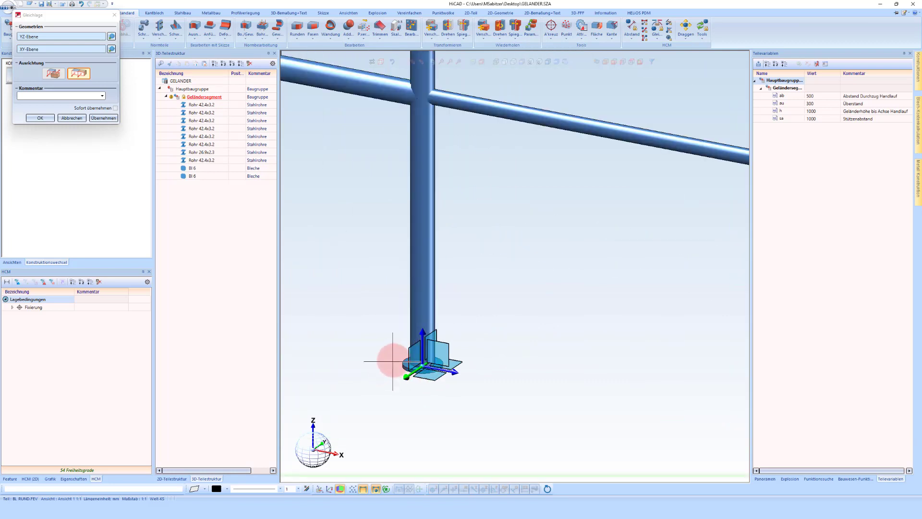
pyautogui.scroll(1, 393, 347)
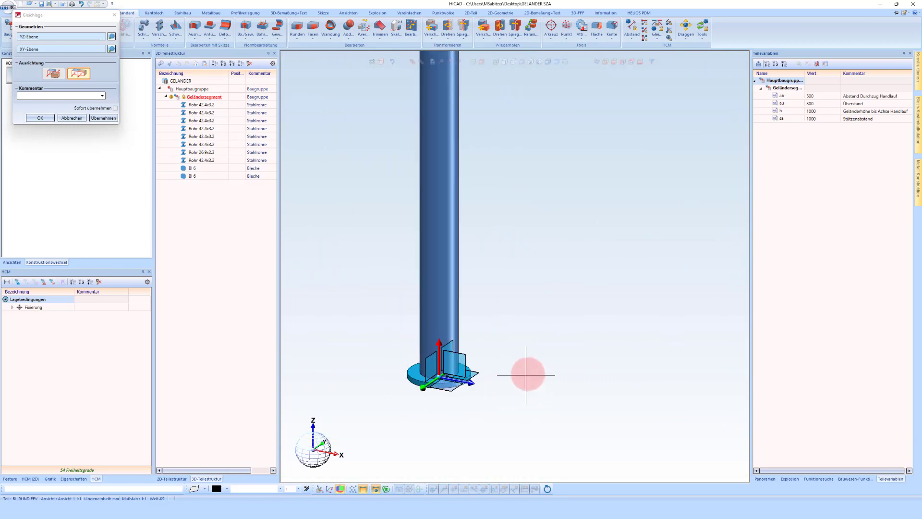
# Confirm the YZ/XY Gleichlage constraint and exit, leaving 51 degrees of freedom
pyautogui.click(536, 357)
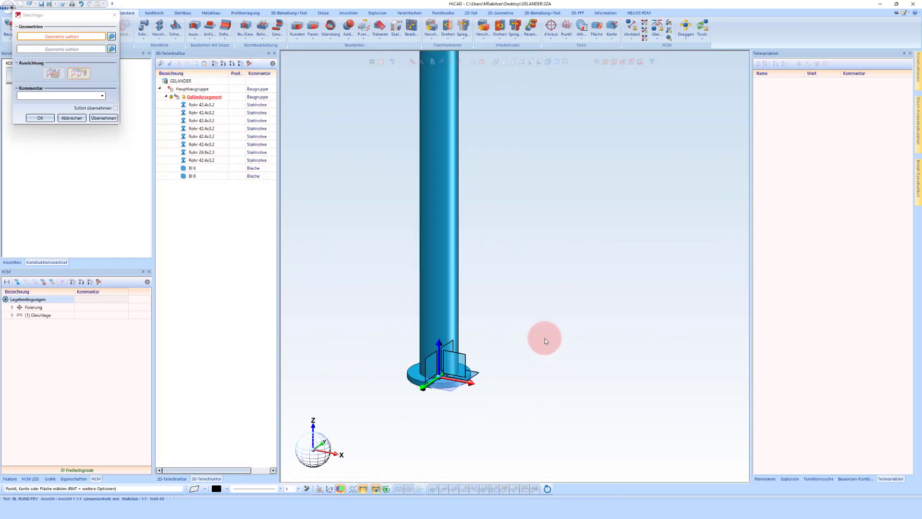
pyautogui.scroll(1, 452, 409)
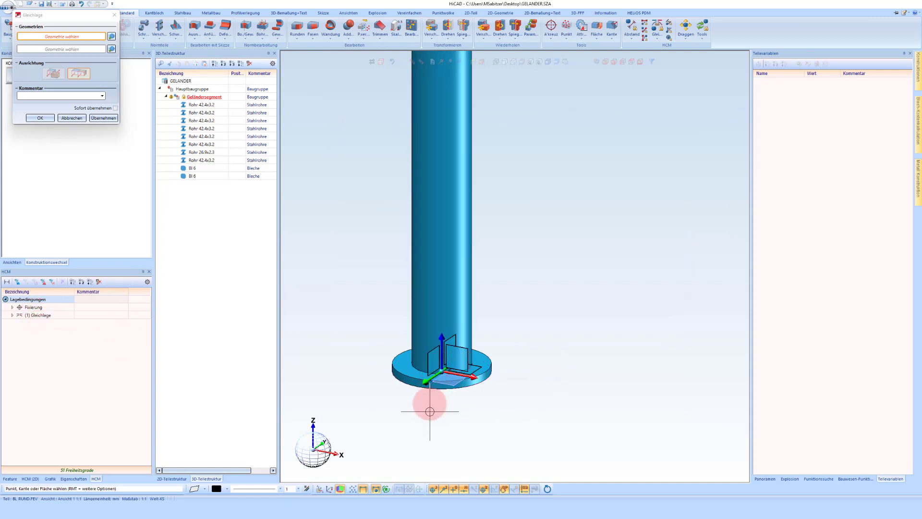
pyautogui.scroll(1, 461, 377)
pyautogui.scroll(1, 460, 377)
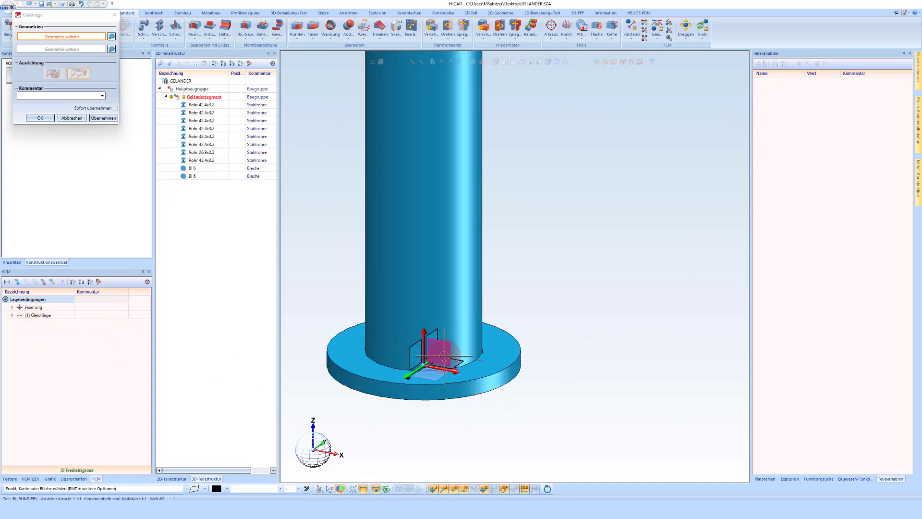
pyautogui.scroll(-5, 384, 360)
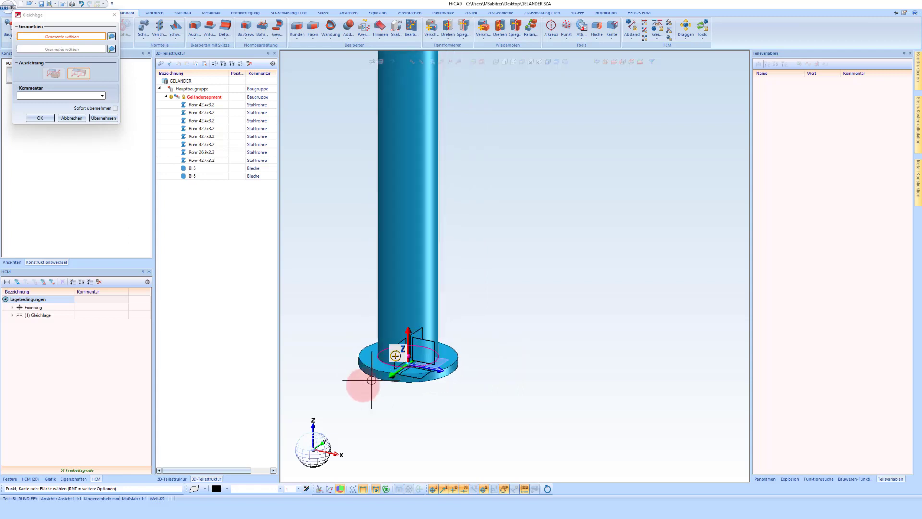
pyautogui.scroll(-1, 370, 398)
pyautogui.scroll(-3, 450, 372)
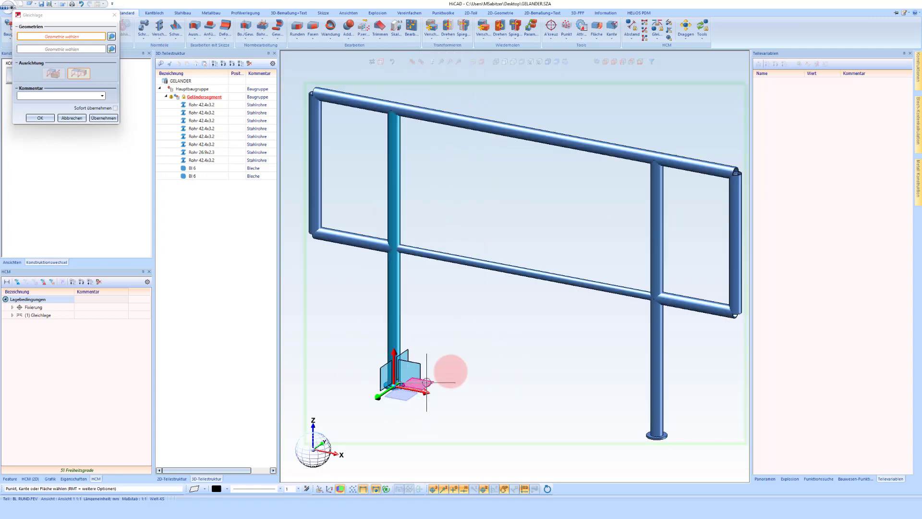
pyautogui.middleClick(472, 356)
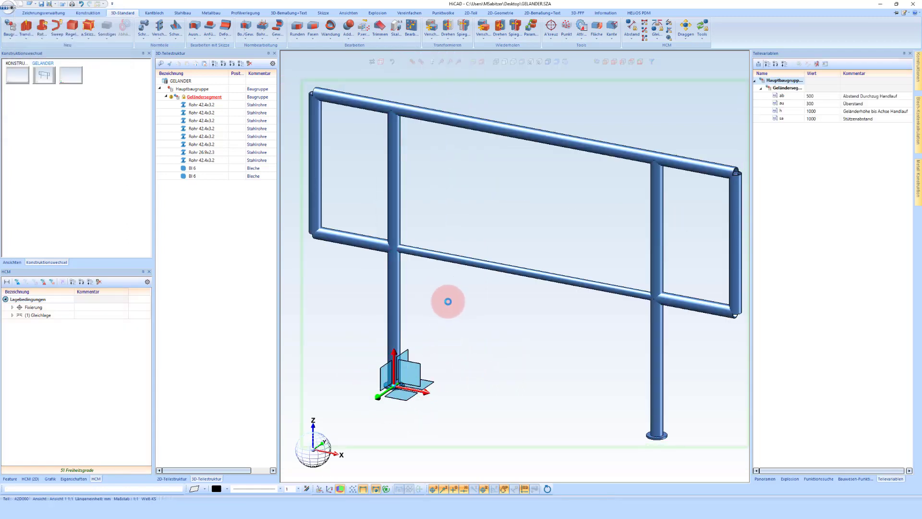
pyautogui.scroll(-1, 448, 301)
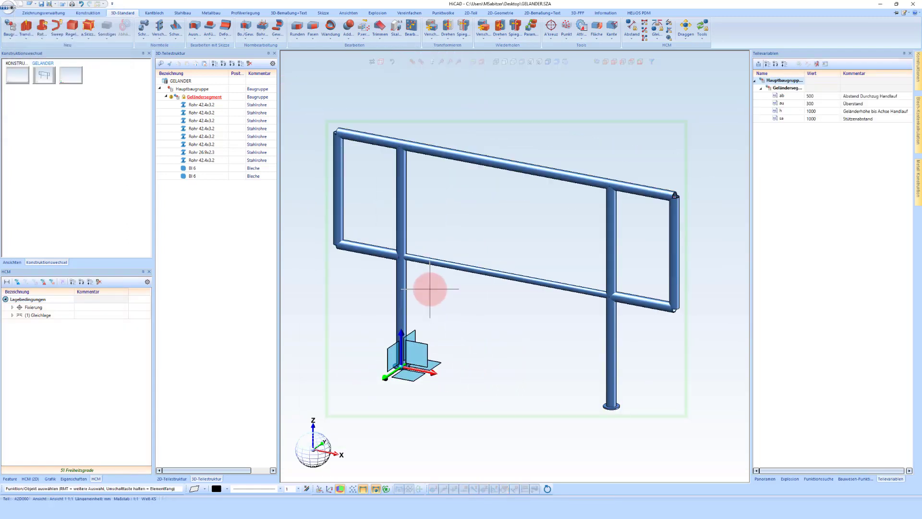
# Start an Abstand constraint and zoom in on the left post base
pyautogui.click(631, 28)
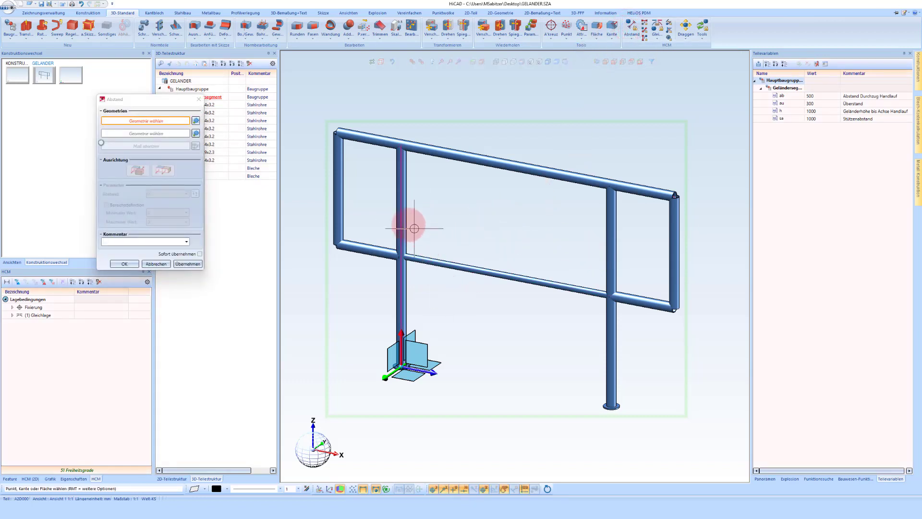
pyautogui.scroll(3, 413, 358)
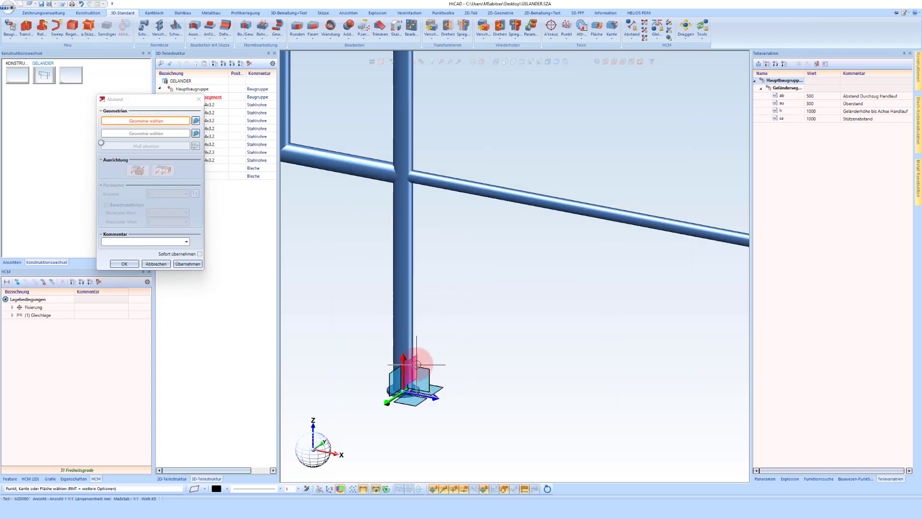
pyautogui.scroll(2, 423, 351)
pyautogui.scroll(2, 402, 377)
pyautogui.scroll(2, 418, 346)
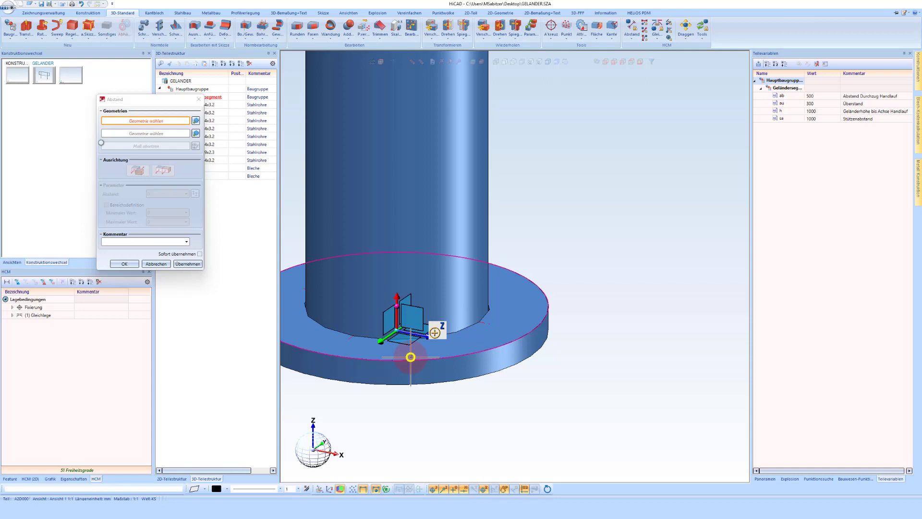
pyautogui.middleClick(411, 357)
pyautogui.press('Escape')
# Take the XY-Ebene at the left post base plate's origin as first geometry
pyautogui.rightClick(441, 349)
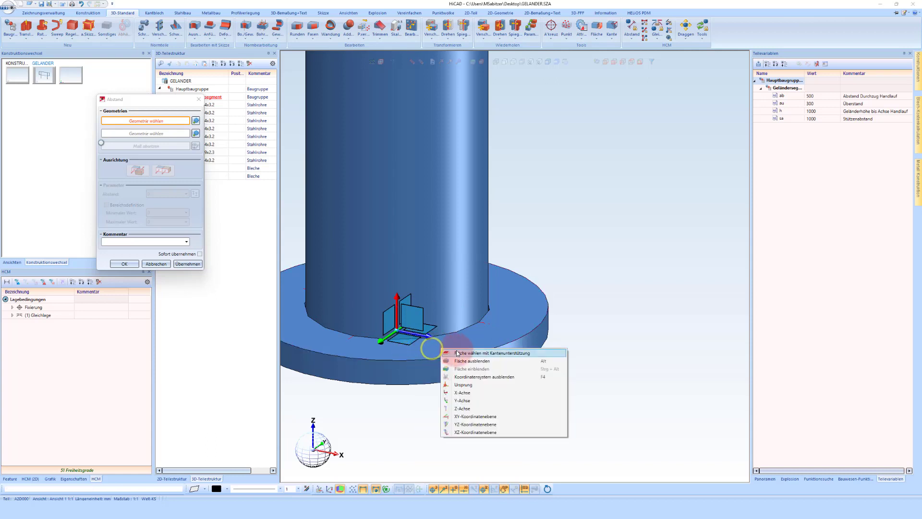
pyautogui.click(485, 378)
pyautogui.scroll(-2, 591, 373)
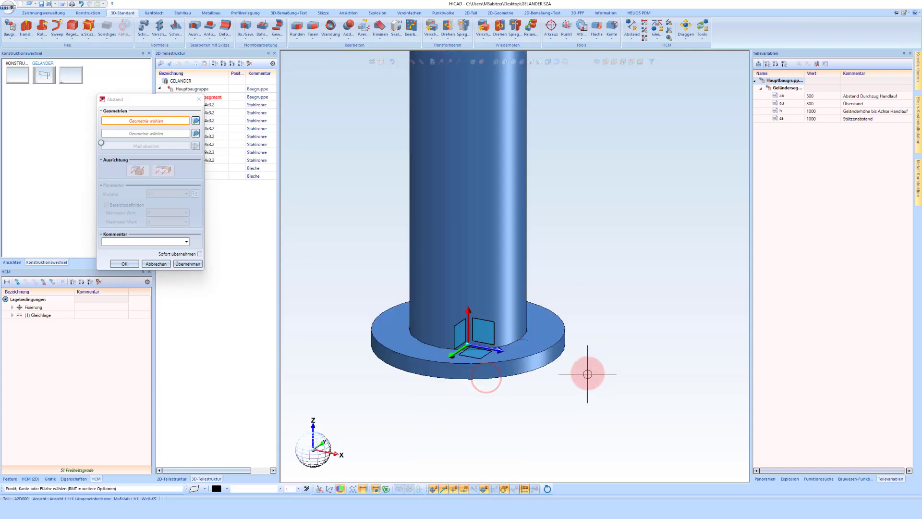
pyautogui.scroll(-3, 403, 380)
pyautogui.scroll(-3, 404, 379)
pyautogui.scroll(2, 377, 382)
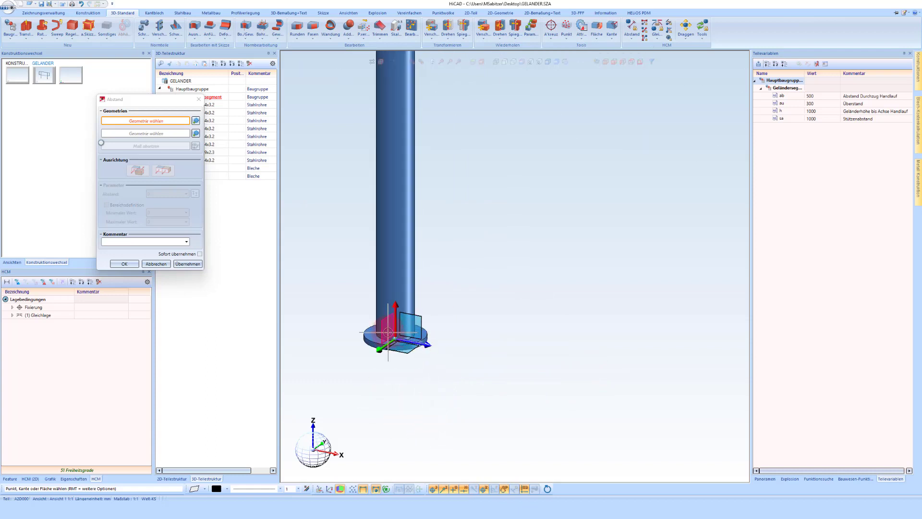
pyautogui.click(418, 353)
pyautogui.scroll(-2, 350, 330)
pyautogui.scroll(-2, 350, 330)
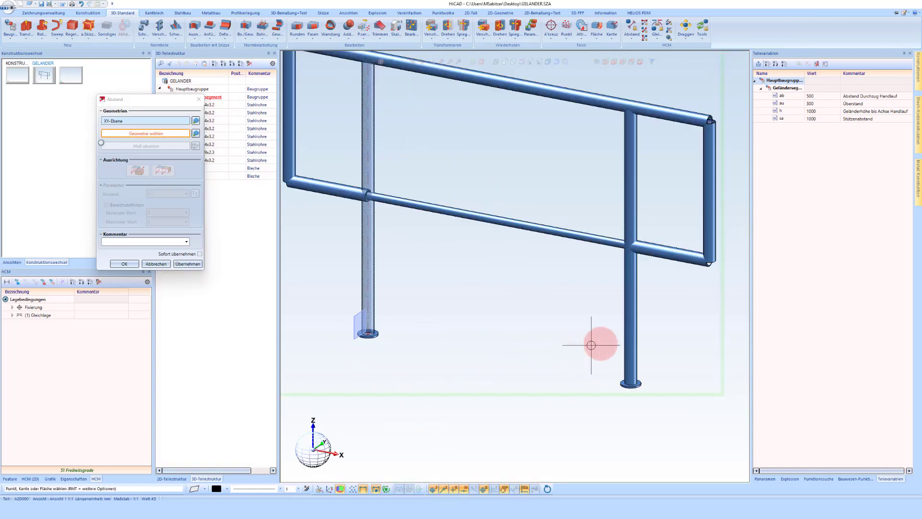
# Pick the right post's XY-Ebene and drive the 1000 mm spacing with variable sa
pyautogui.rightClick(631, 344)
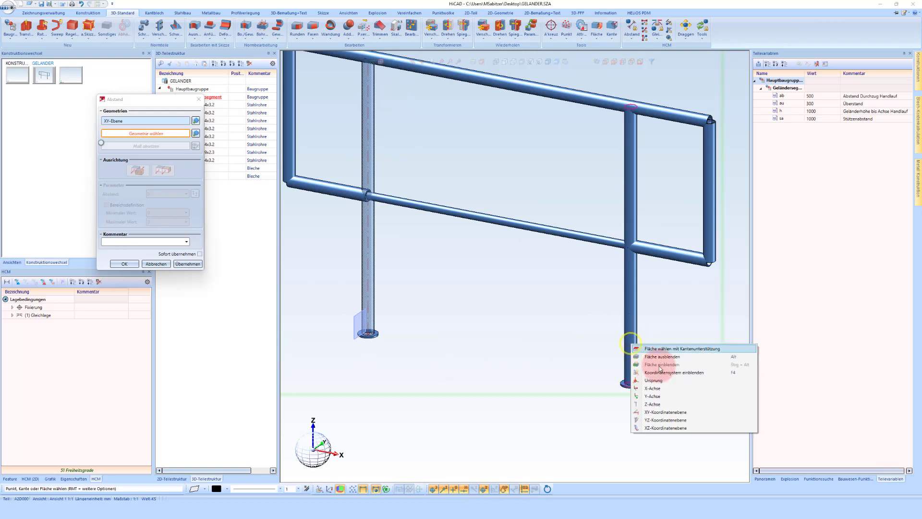
pyautogui.click(665, 375)
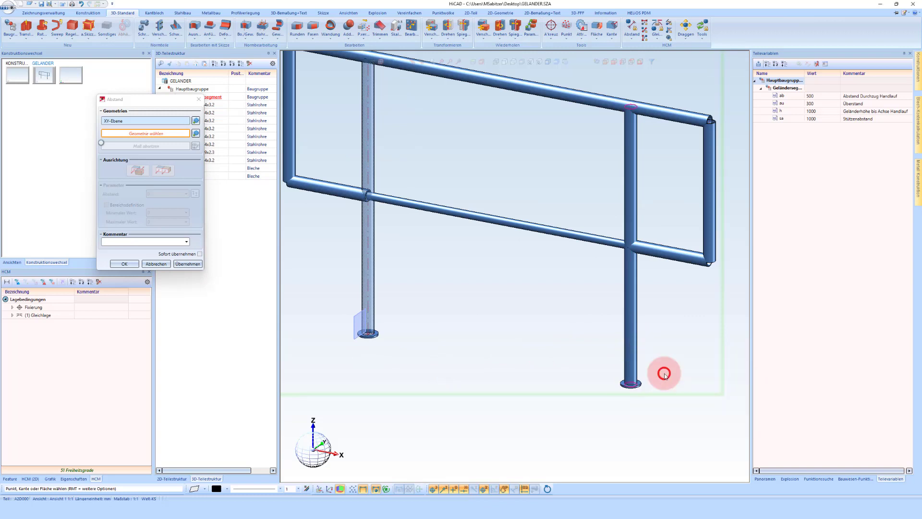
pyautogui.scroll(2, 639, 382)
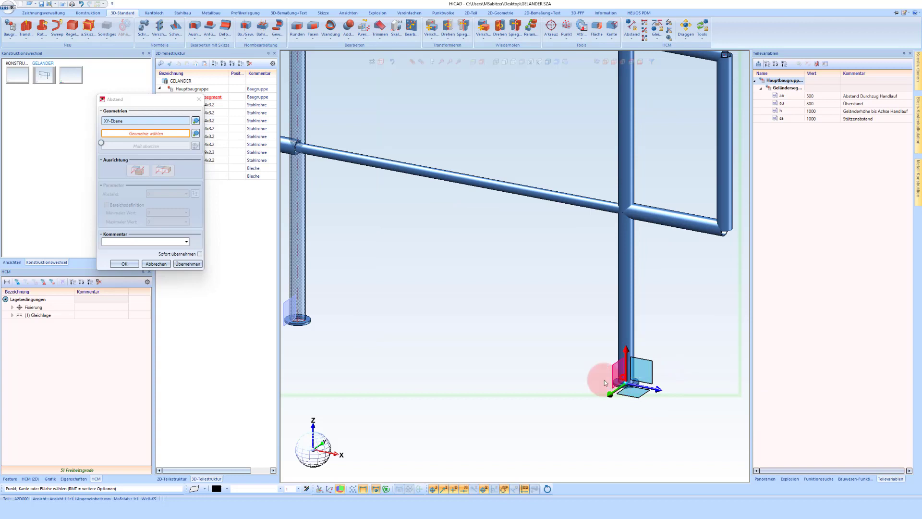
pyautogui.click(604, 380)
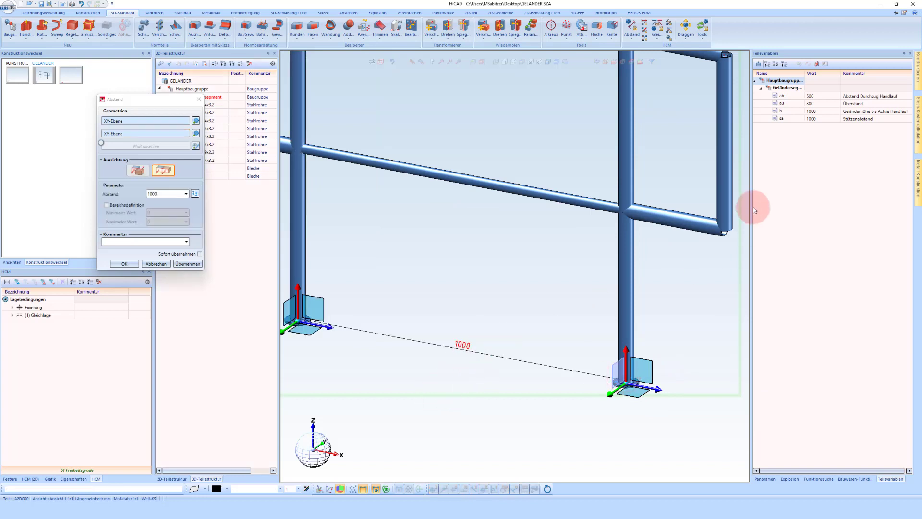
pyautogui.moveTo(811, 119)
pyautogui.mouseDown()
pyautogui.moveTo(781, 170)
pyautogui.moveTo(162, 195)
pyautogui.mouseUp()
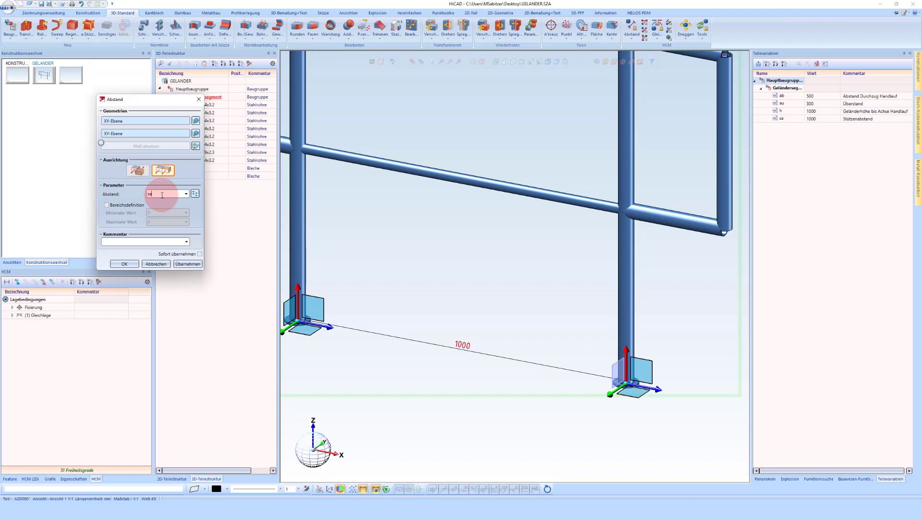
pyautogui.click(125, 263)
pyautogui.scroll(-2, 551, 322)
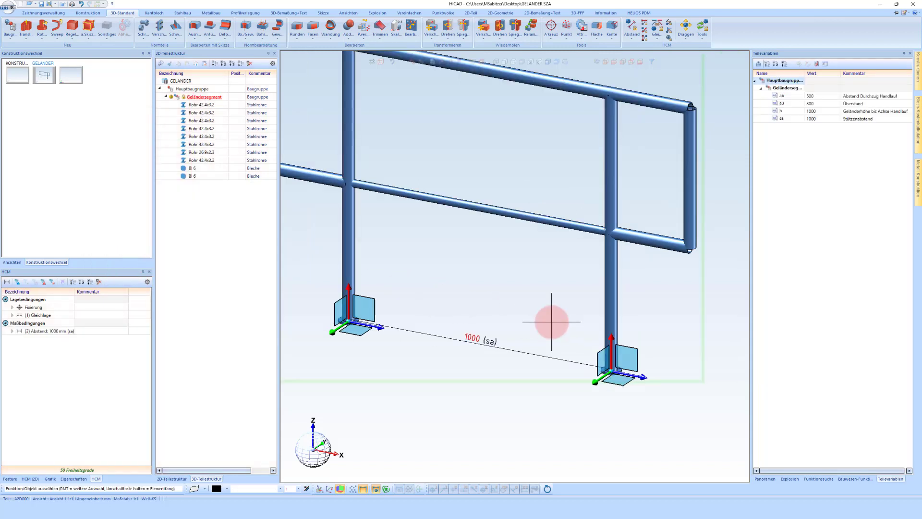
pyautogui.scroll(-1, 551, 322)
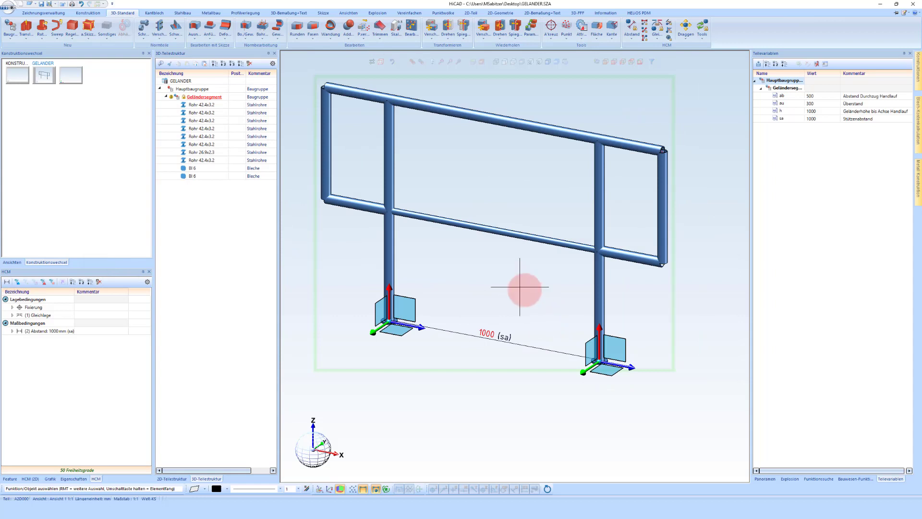
# Start a new Abstand and take the base plate origin's XY-Ebene as first geometry
pyautogui.click(630, 25)
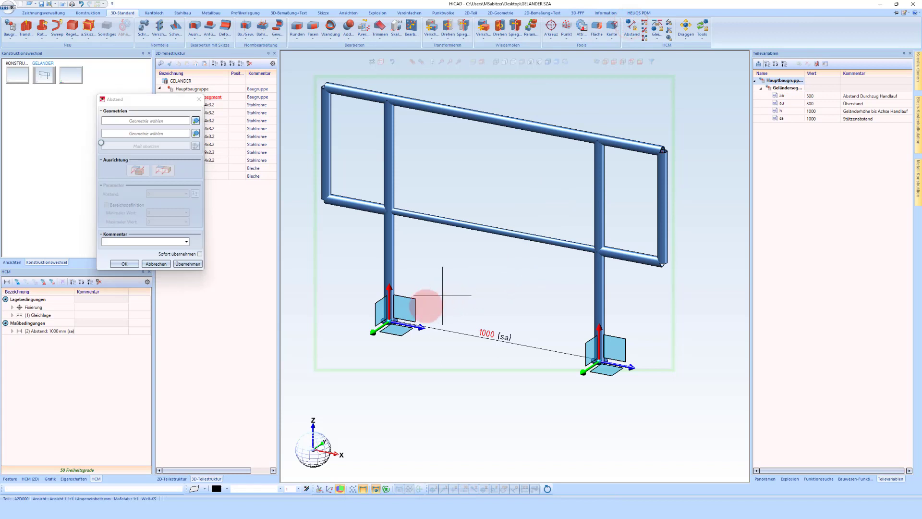
pyautogui.scroll(2, 395, 320)
pyautogui.scroll(2, 391, 321)
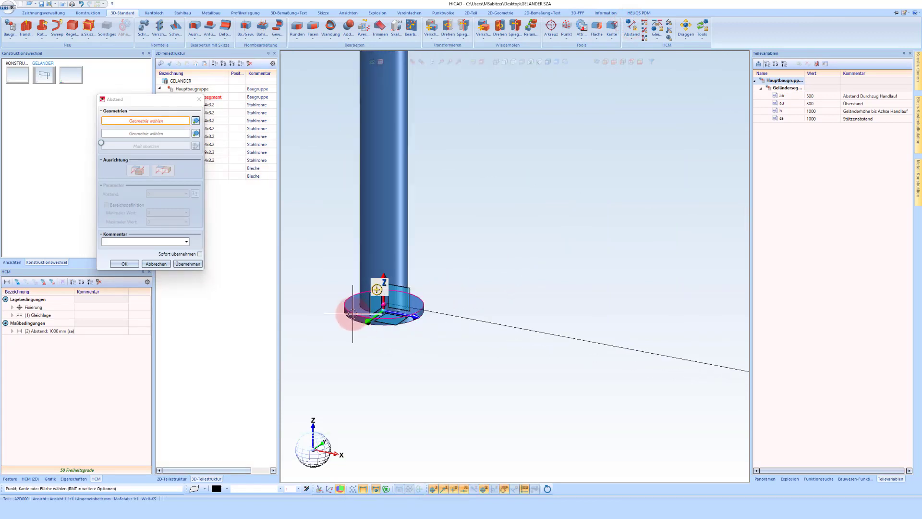
pyautogui.rightClick(353, 315)
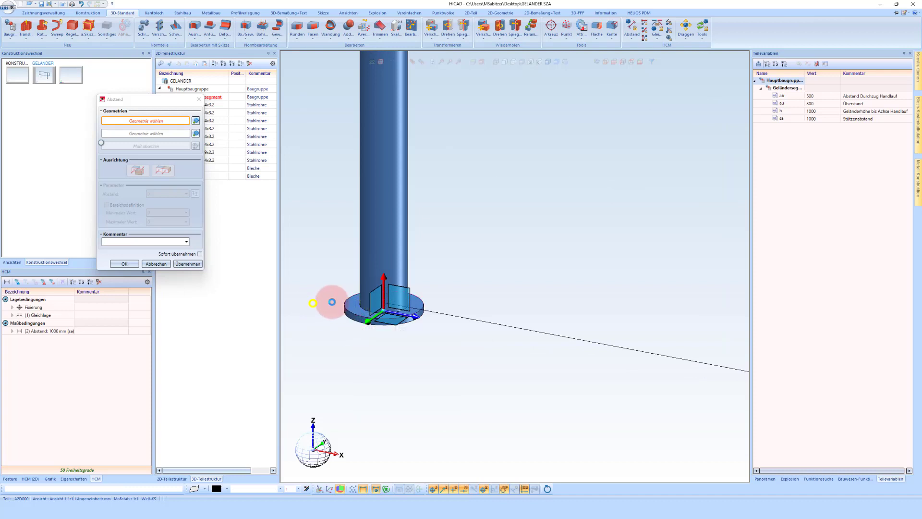
pyautogui.rightClick(336, 304)
pyautogui.click(367, 337)
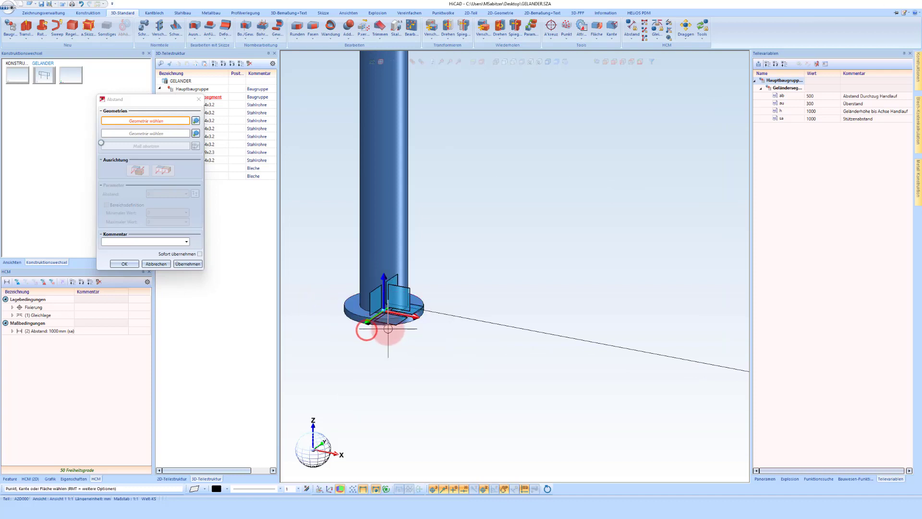
pyautogui.scroll(1, 423, 308)
pyautogui.click(401, 308)
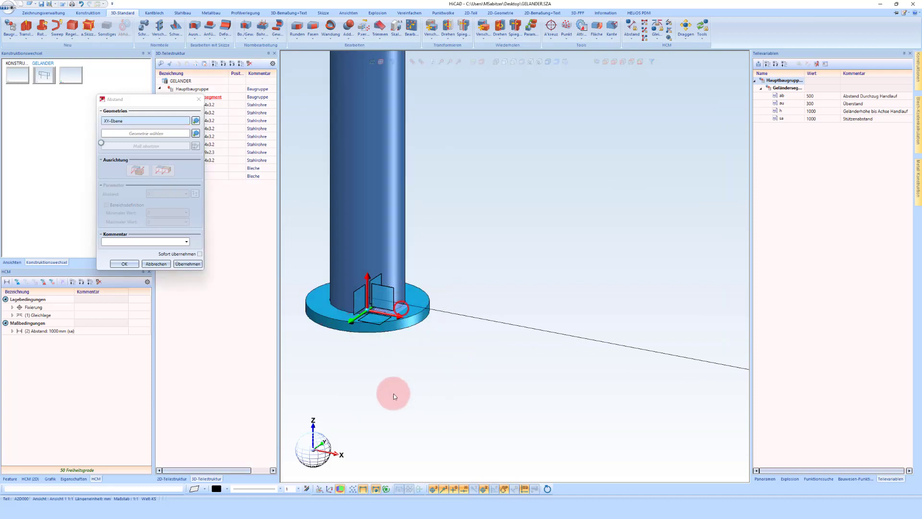
pyautogui.scroll(-2, 394, 366)
pyautogui.scroll(-2, 394, 336)
pyautogui.scroll(-1, 432, 264)
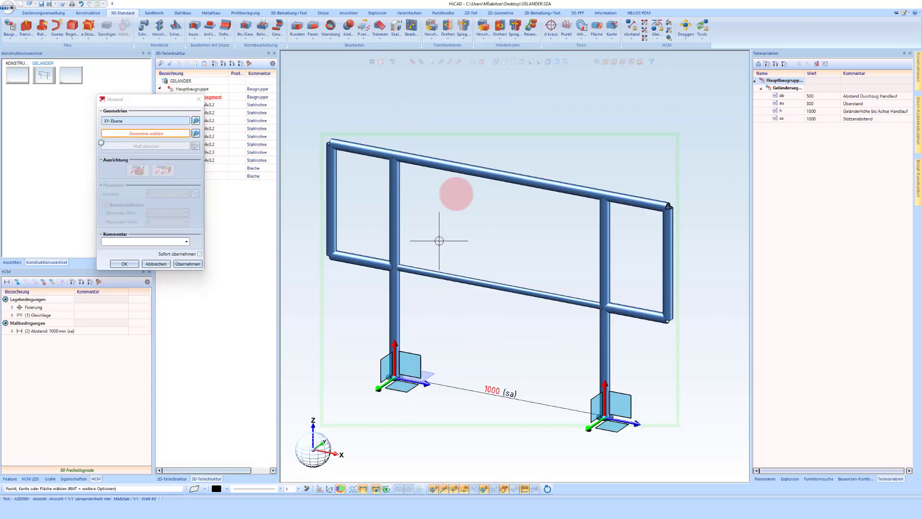
# Pick the handrail's XY-Ebene and set the 1000 mm height to variable h
pyautogui.rightClick(442, 165)
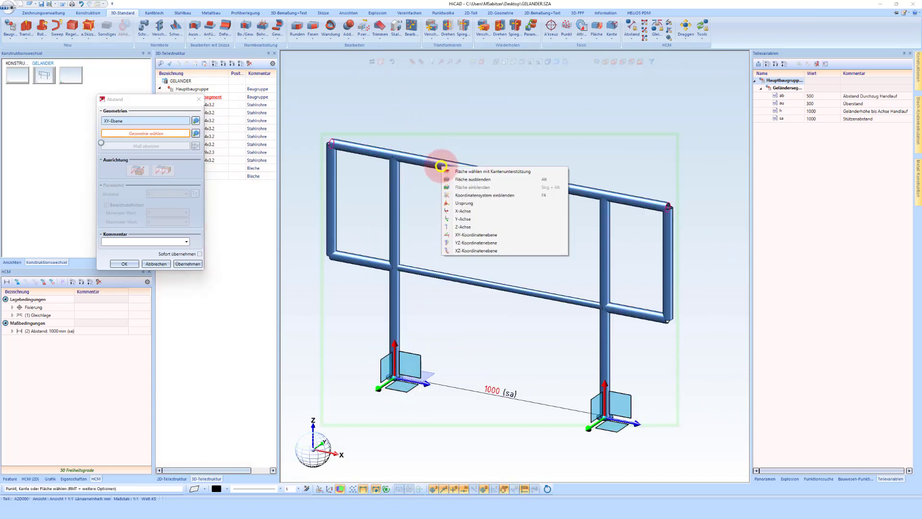
pyautogui.click(478, 197)
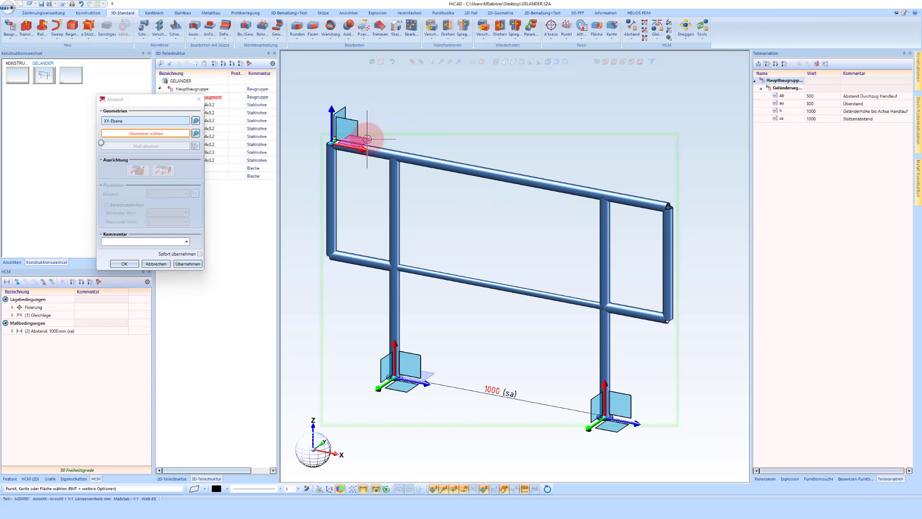
pyautogui.click(407, 131)
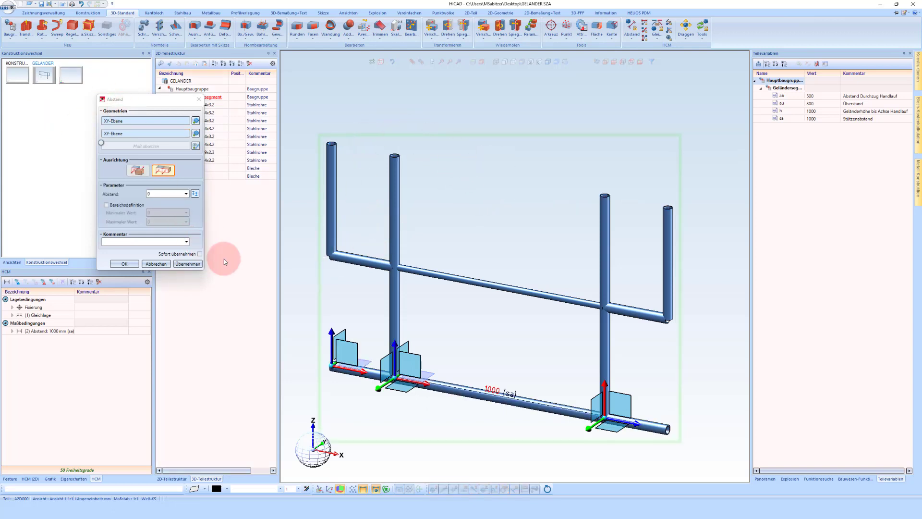
pyautogui.click(165, 194)
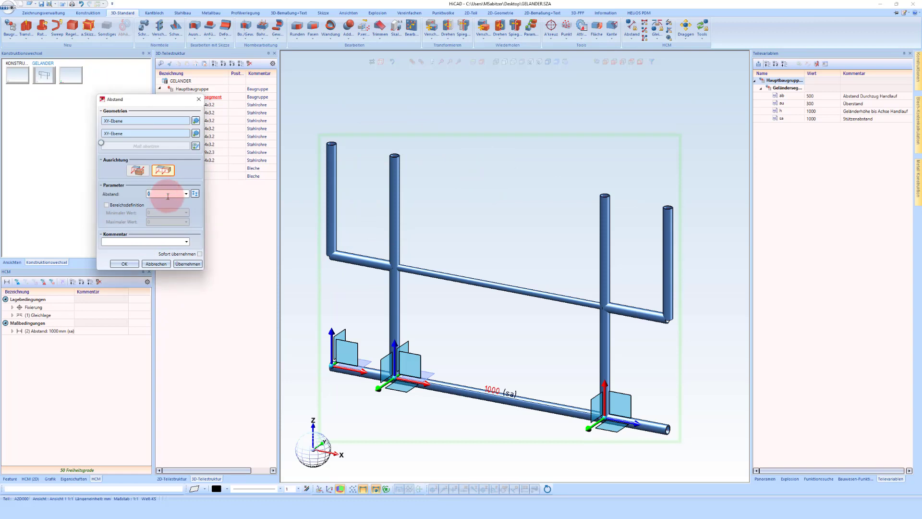
pyautogui.write('h')
pyautogui.click(113, 267)
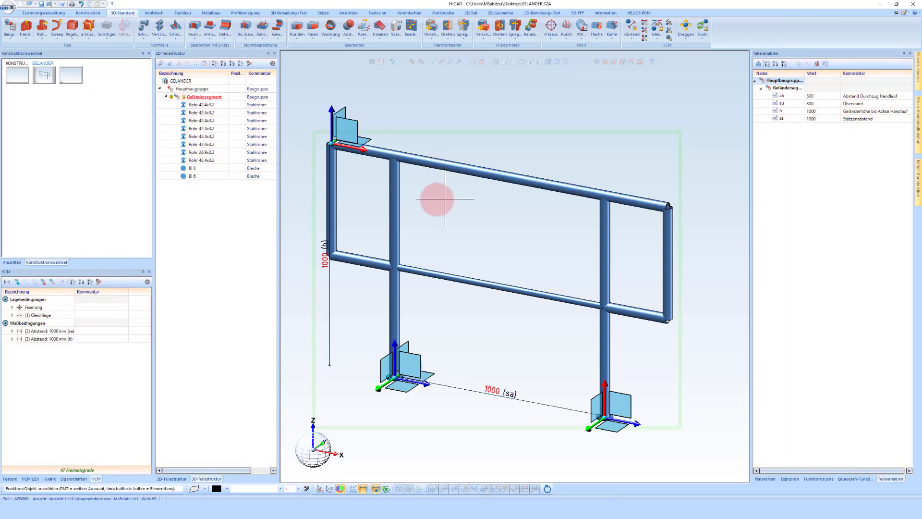
pyautogui.click(632, 27)
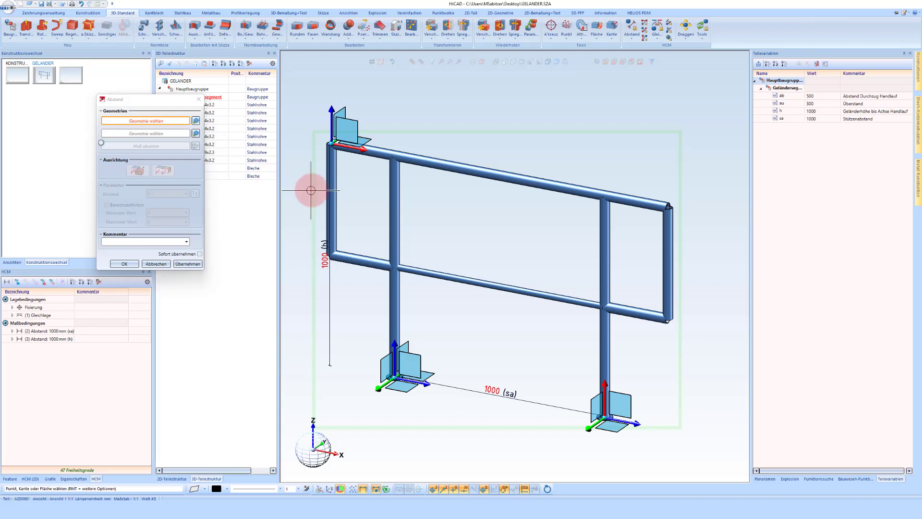
# Tie the 300 mm overhang from the left rail end to the left post to au
pyautogui.rightClick(331, 200)
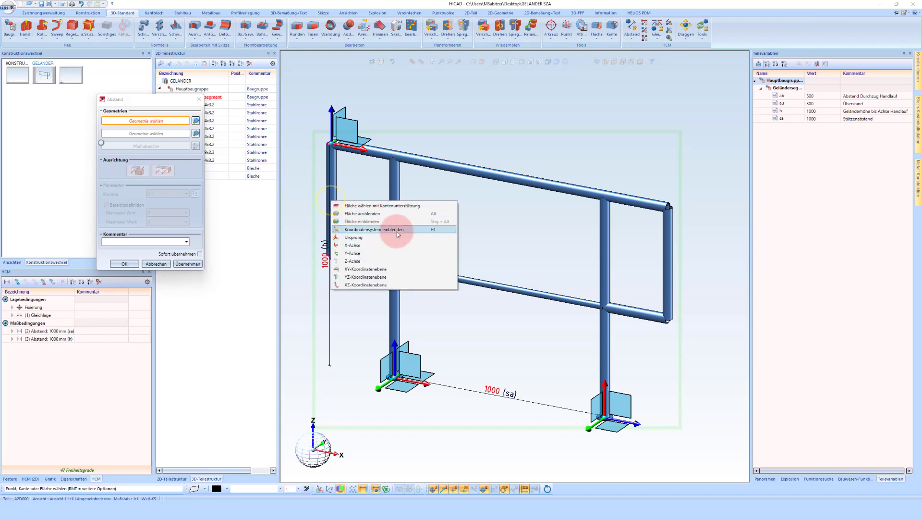
pyautogui.click(397, 231)
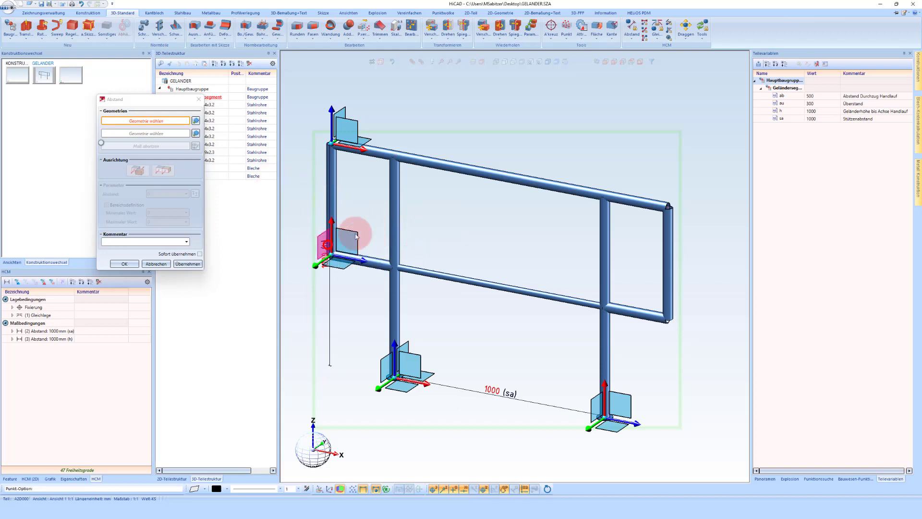
pyautogui.click(348, 238)
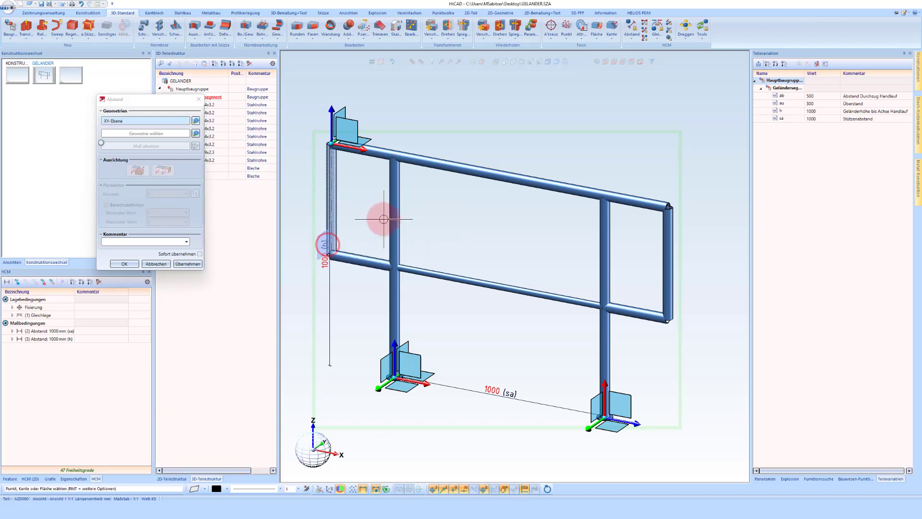
pyautogui.click(406, 346)
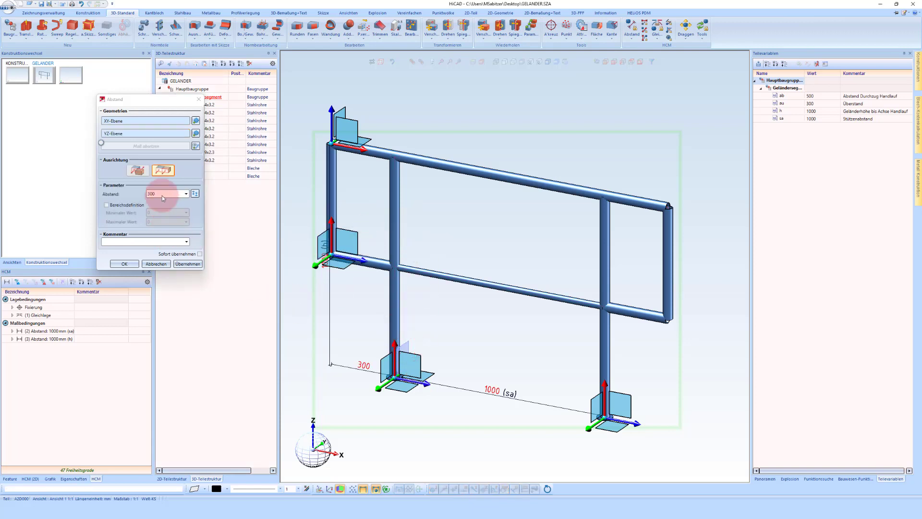
pyautogui.doubleClick(162, 194)
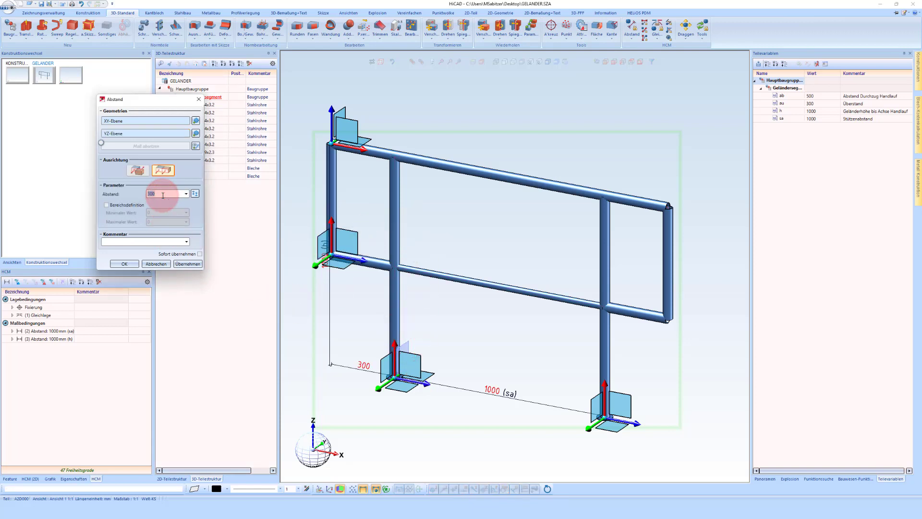
pyautogui.write('eu')
pyautogui.click(124, 264)
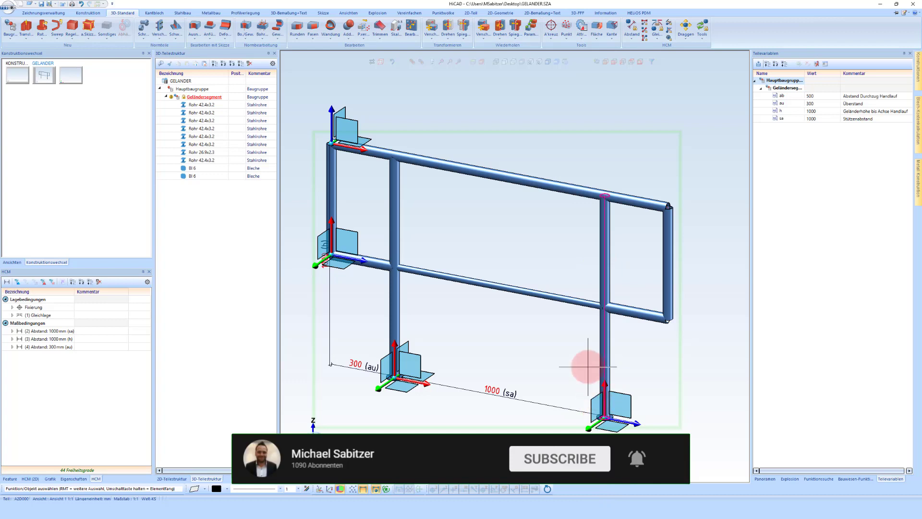
pyautogui.click(634, 25)
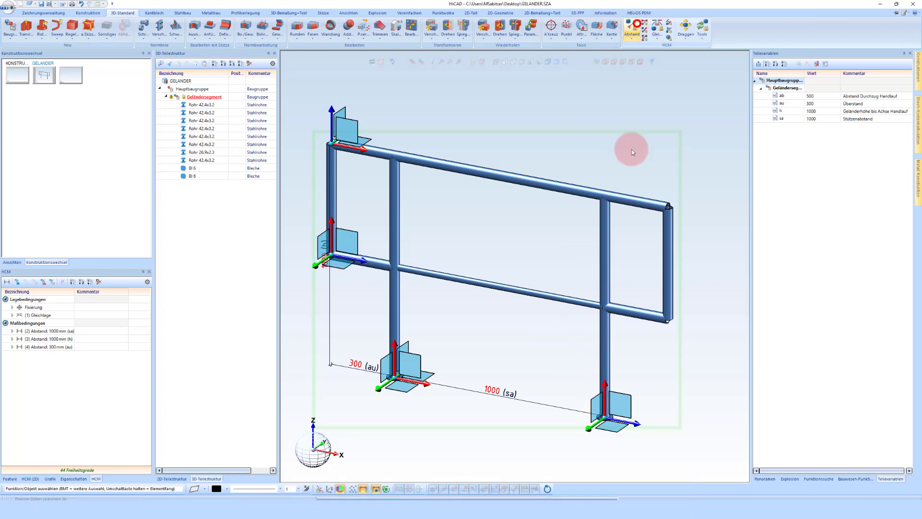
# Constrain the right foot plate to the right rail junction at 300 mm via au
pyautogui.click(595, 408)
pyautogui.rightClick(667, 283)
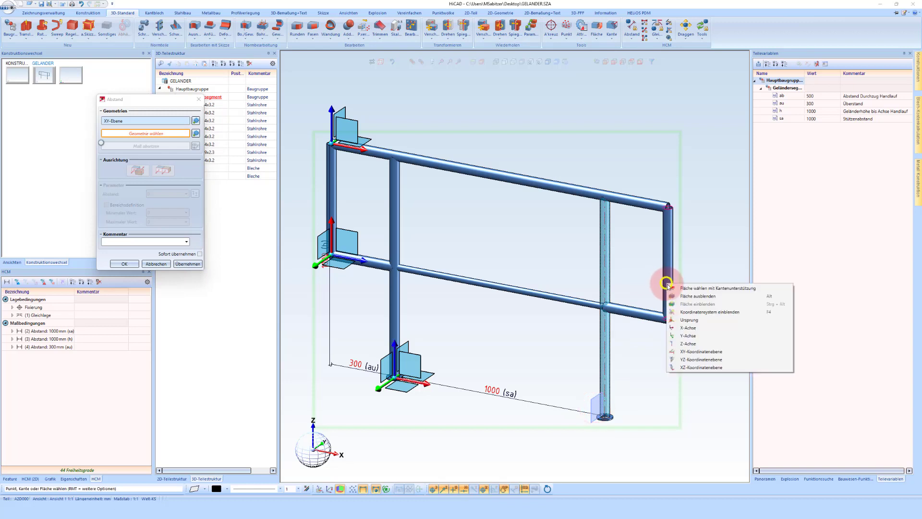
pyautogui.click(714, 312)
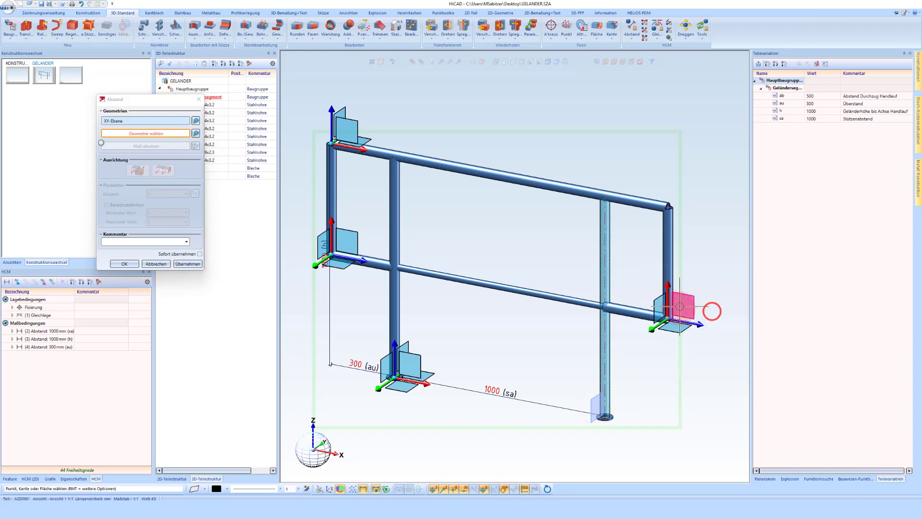
pyautogui.click(664, 326)
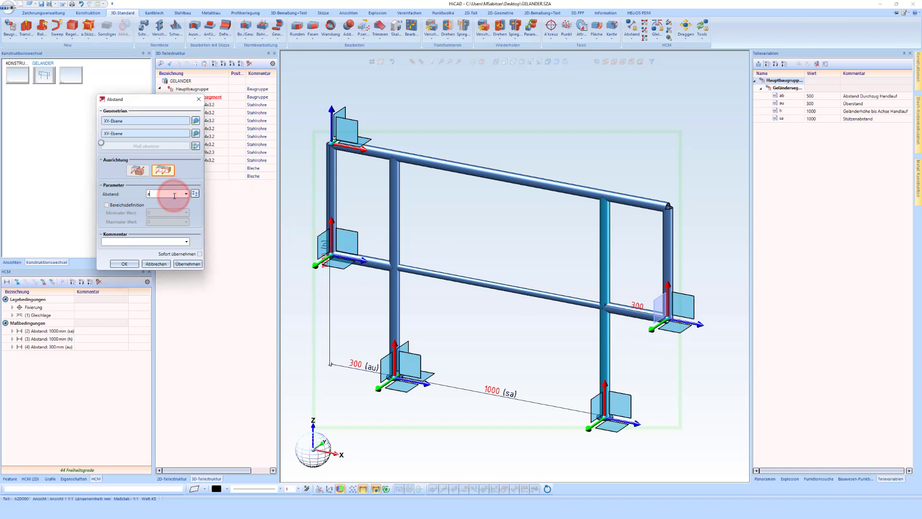
pyautogui.click(168, 194)
pyautogui.write('au')
pyautogui.click(125, 264)
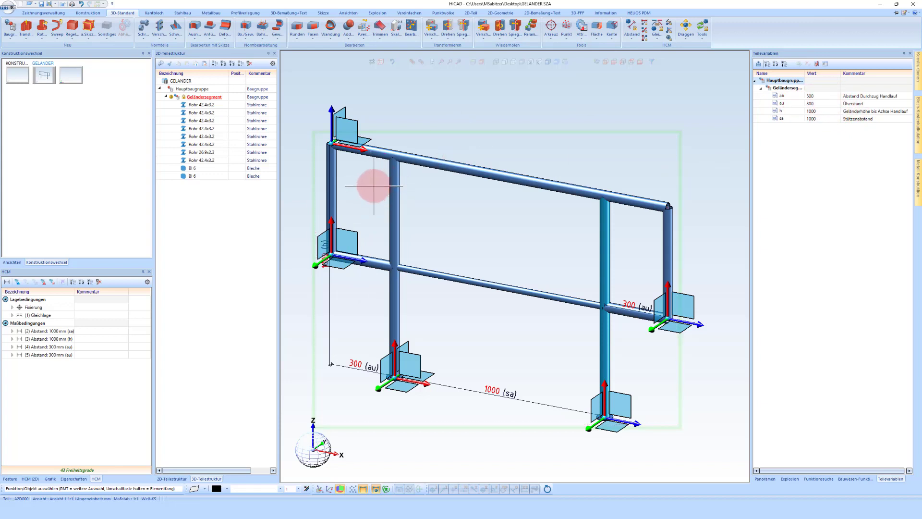
# Space the lower rail 500 mm below the handrail at the left post using ab
pyautogui.click(633, 26)
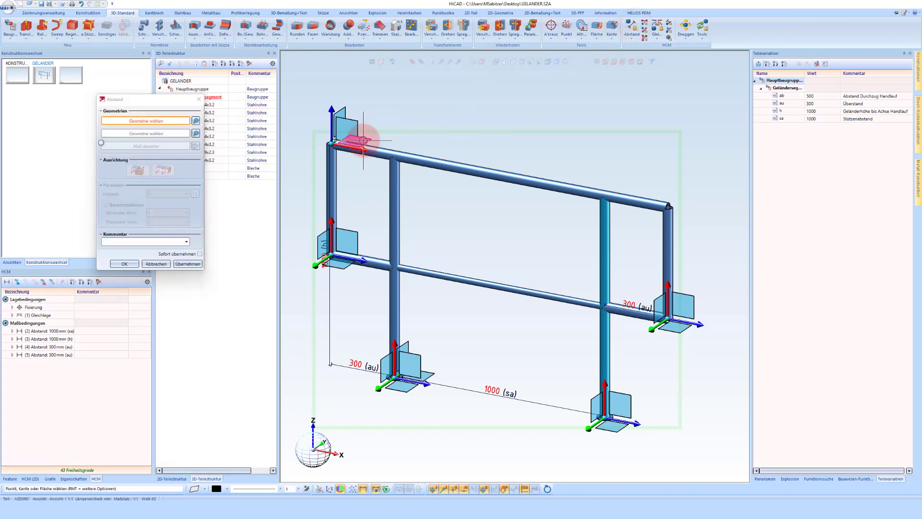
pyautogui.click(356, 245)
pyautogui.click(335, 257)
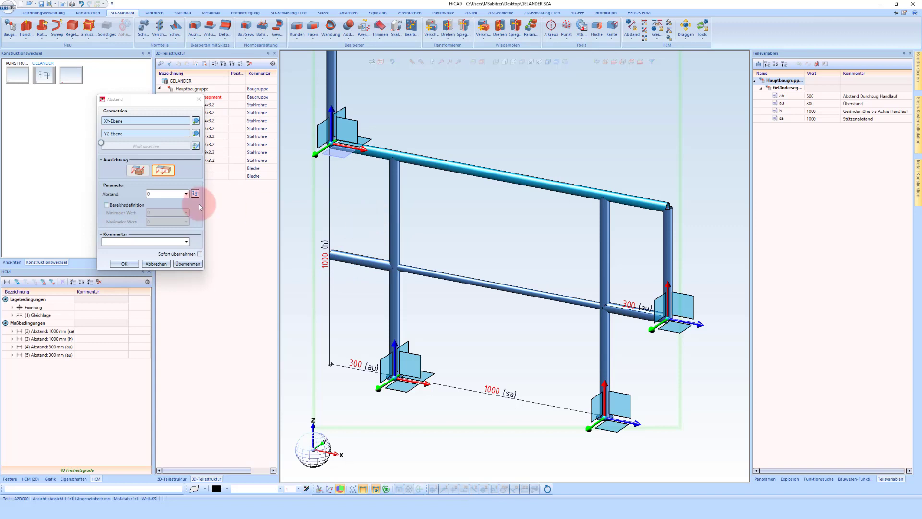
pyautogui.click(162, 192)
pyautogui.write('ab')
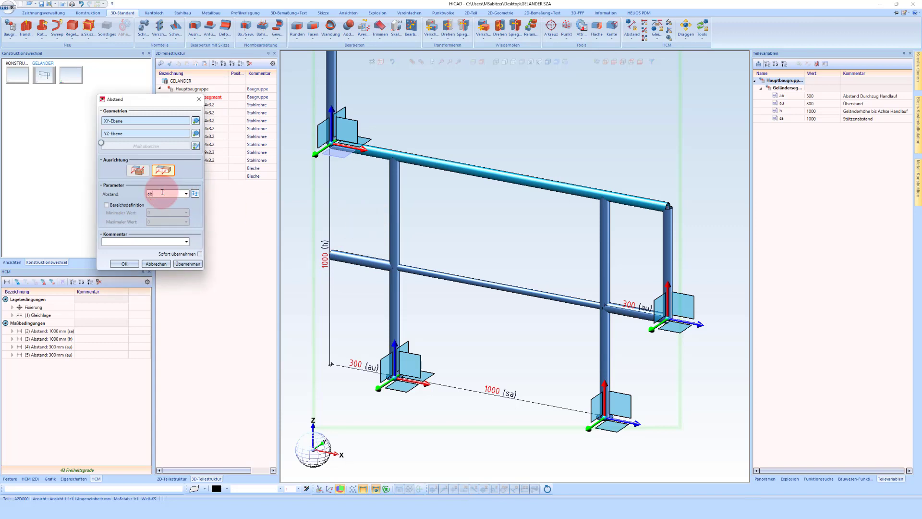
pyautogui.press('Return')
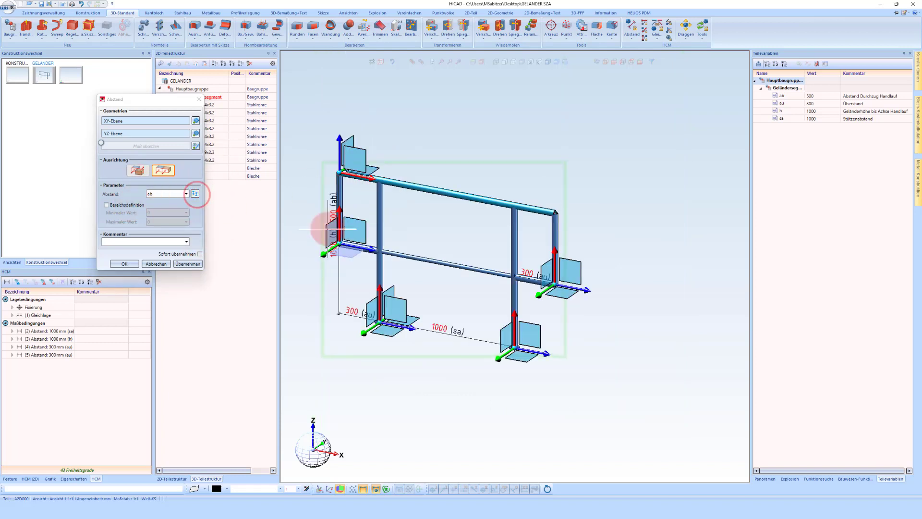
pyautogui.scroll(3, 329, 226)
pyautogui.scroll(-3, 379, 210)
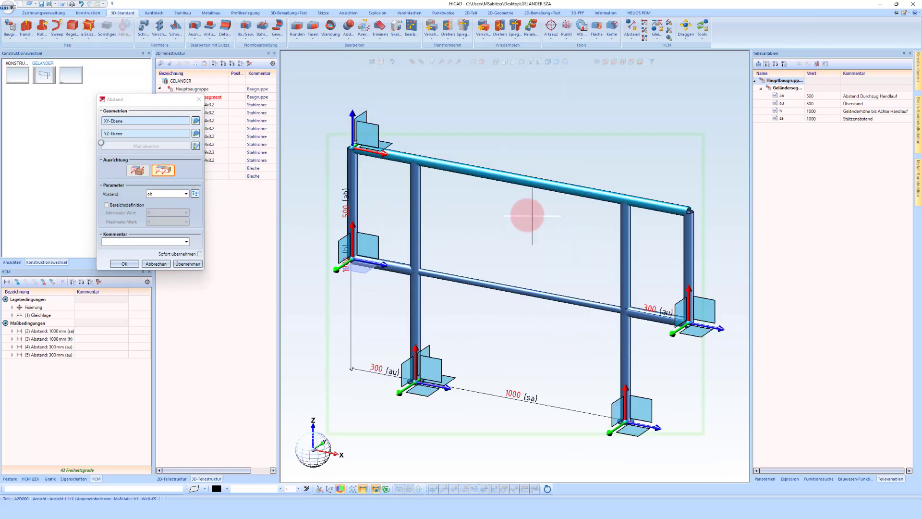
pyautogui.middleClick(656, 235)
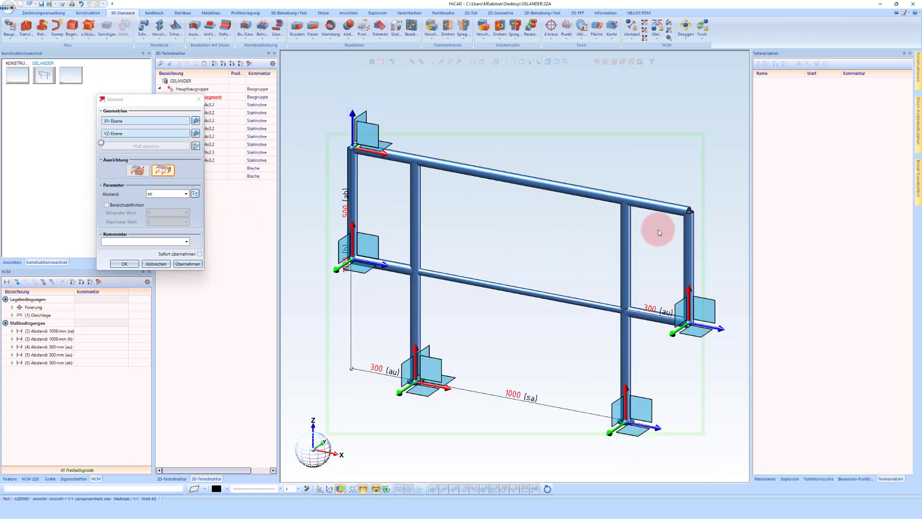
# Constrain the lower rail at the right post to distance ab (500 mm) below the top corner plane
pyautogui.click(388, 146)
pyautogui.scroll(2, 647, 315)
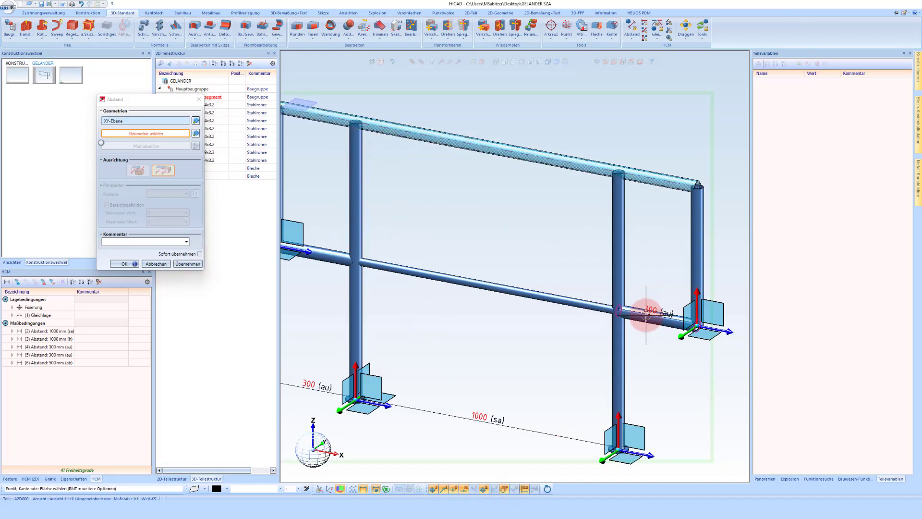
pyautogui.rightClick(647, 315)
pyautogui.click(639, 343)
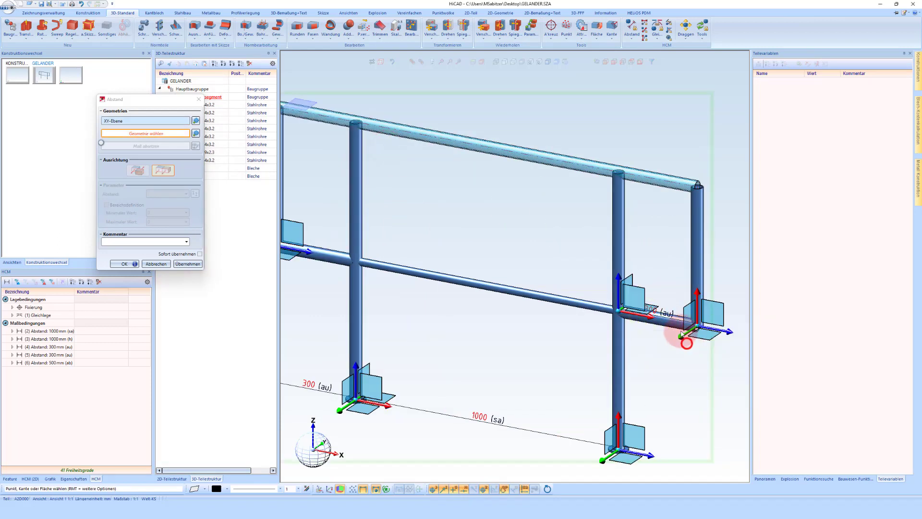
pyautogui.click(649, 308)
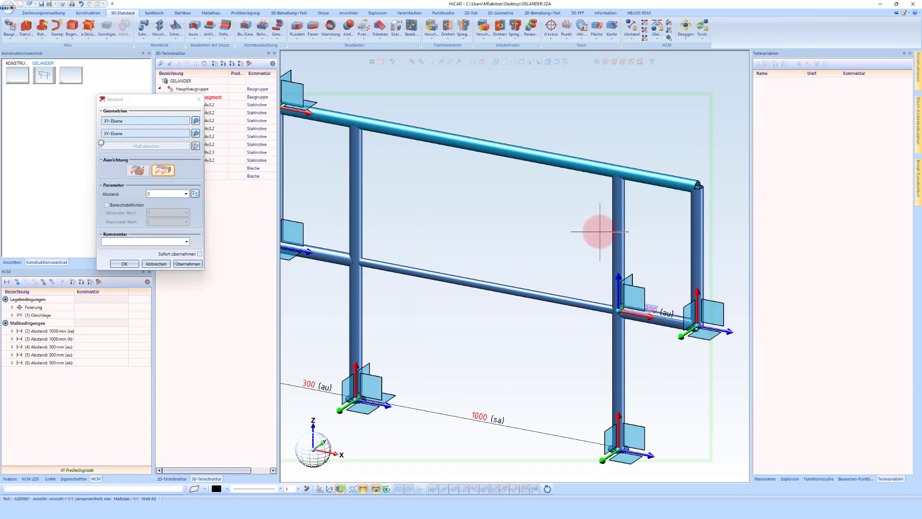
pyautogui.click(172, 189)
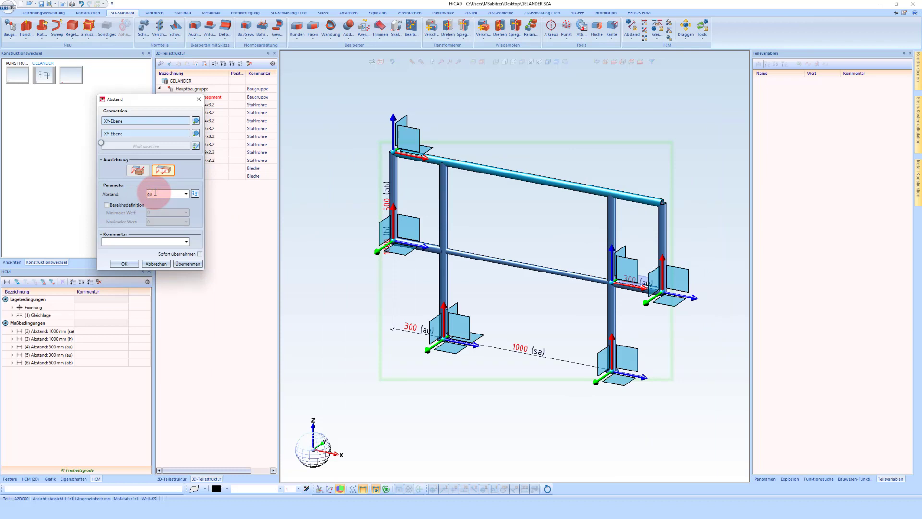
pyautogui.click(512, 231)
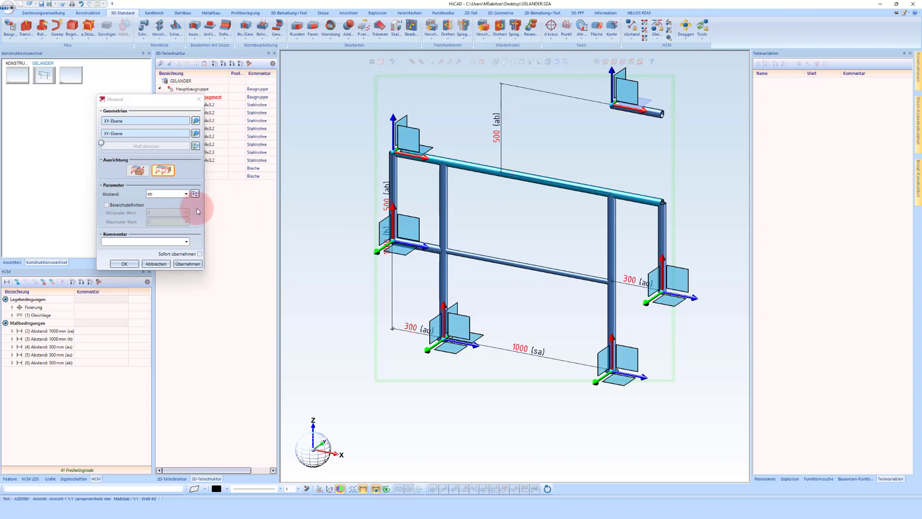
pyautogui.click(195, 194)
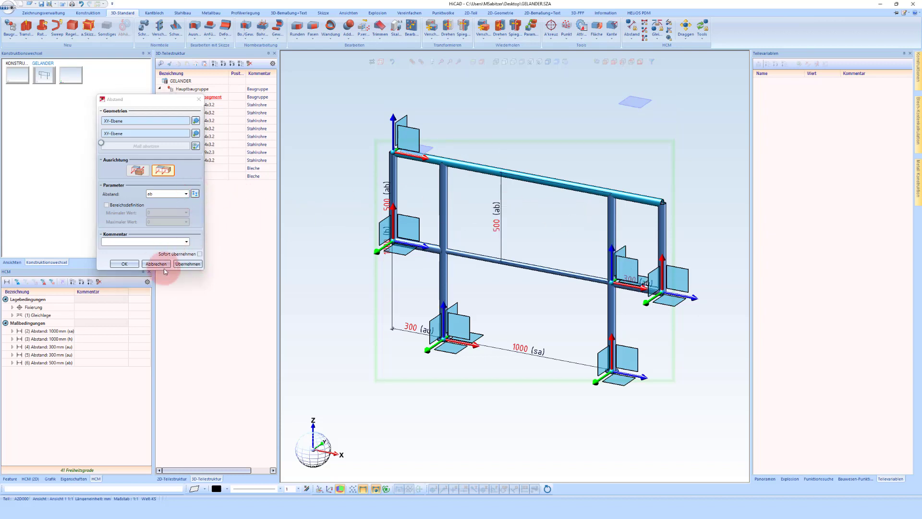
pyautogui.middleClick(495, 264)
pyautogui.scroll(2, 480, 260)
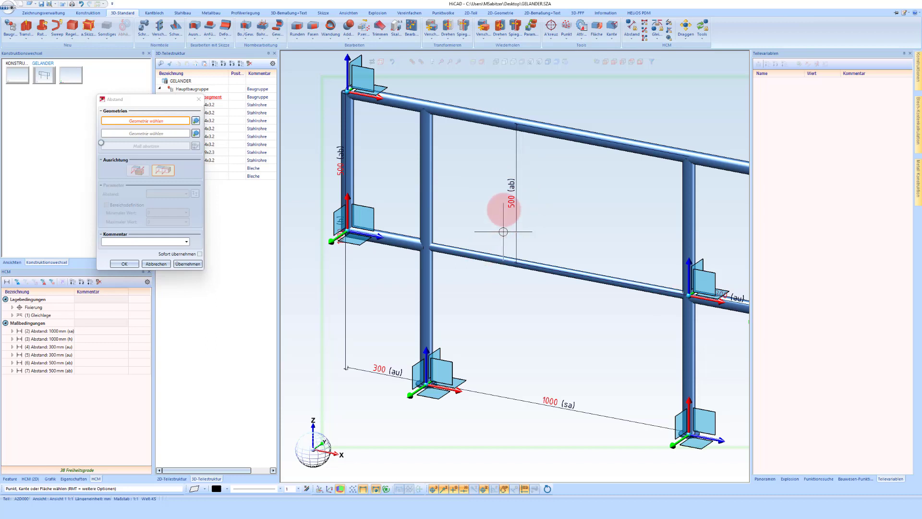
# Add an ab (500 mm) Abstand from the top-left plane down to the middle junction's XY plane
pyautogui.click(381, 89)
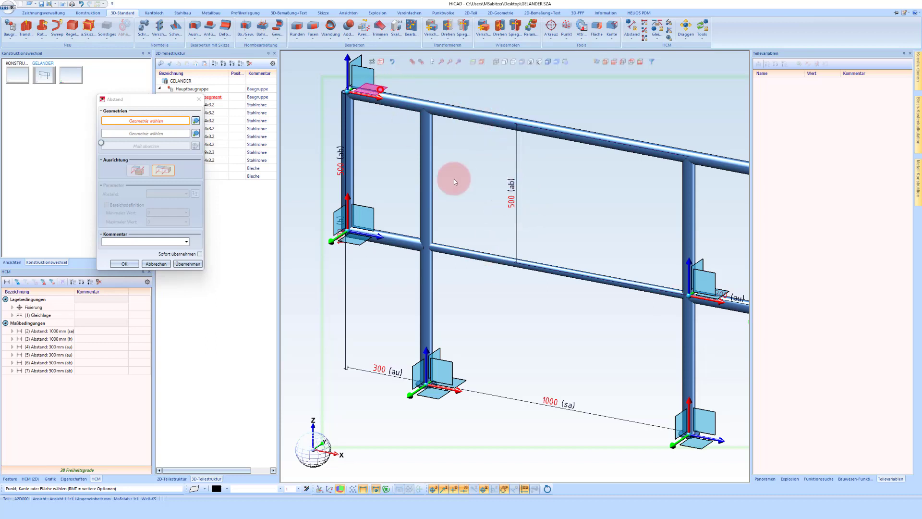
pyautogui.rightClick(412, 247)
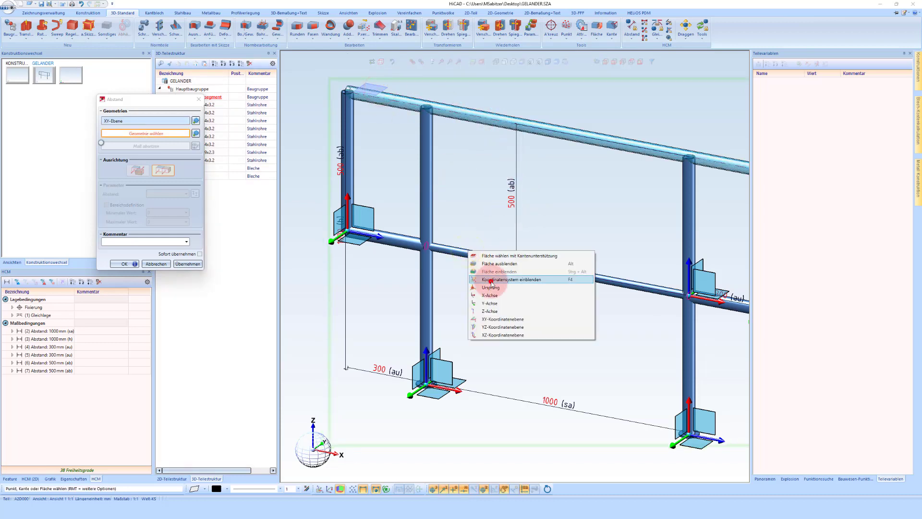
pyautogui.click(491, 282)
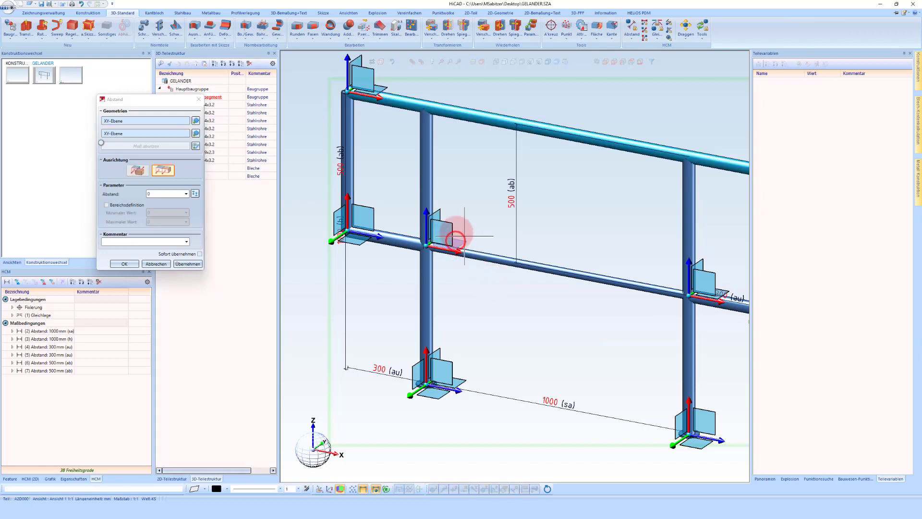
pyautogui.click(144, 193)
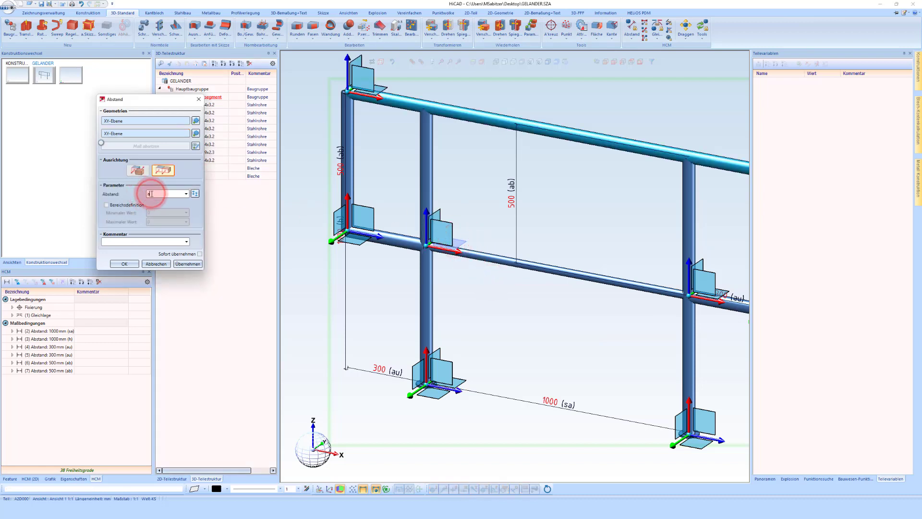
pyautogui.click(679, 290)
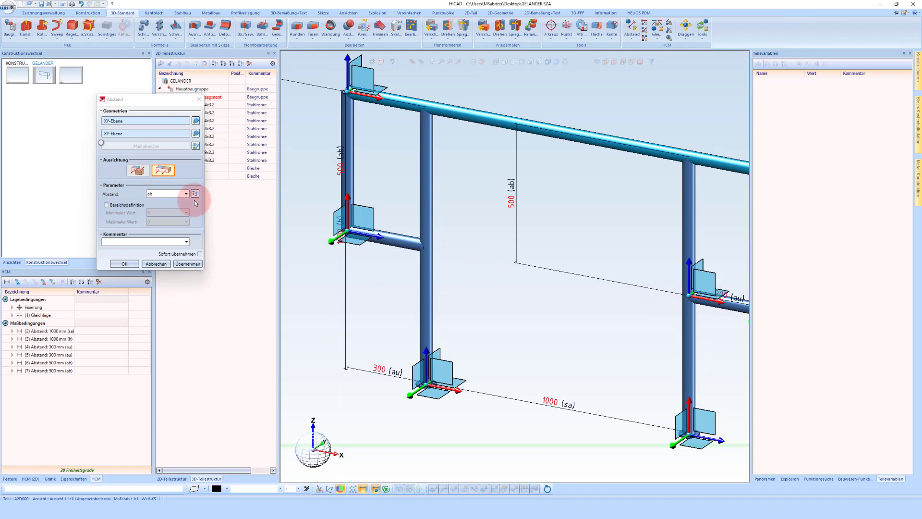
pyautogui.click(195, 195)
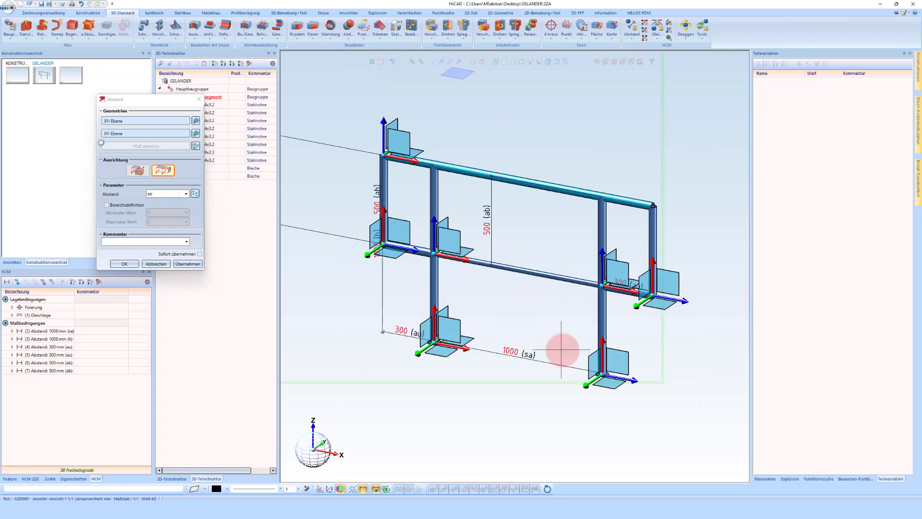
pyautogui.scroll(3, 543, 337)
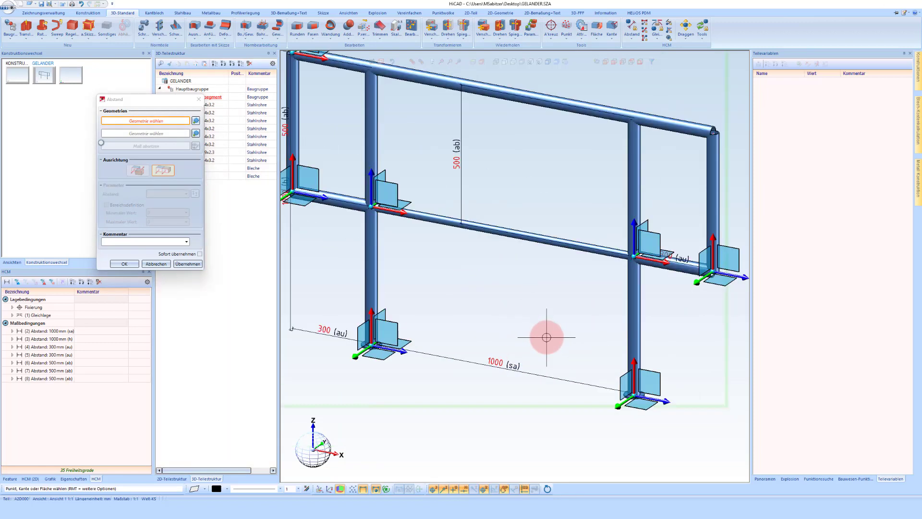
pyautogui.middleClick(572, 339)
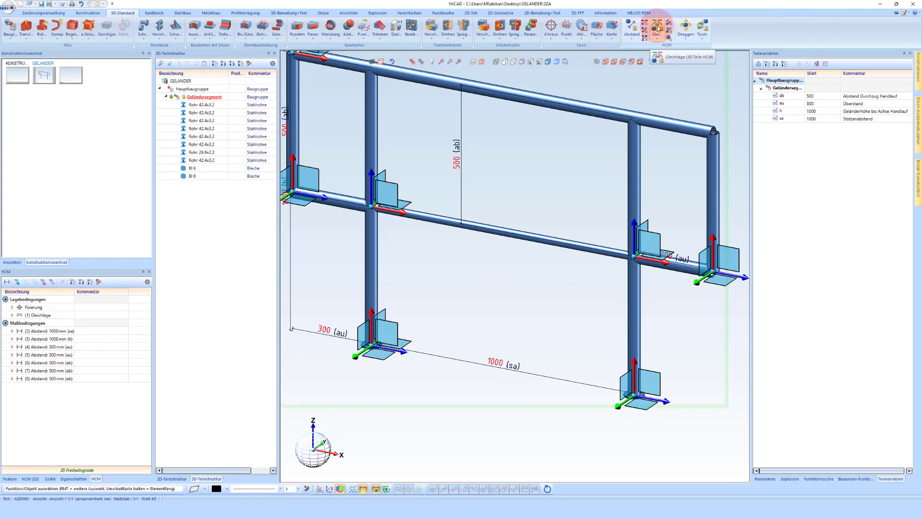
# Add a Gleichlage constraint between the right post foot's XY plane and its coordinate-system YZ plane
pyautogui.click(657, 29)
pyautogui.scroll(2, 625, 404)
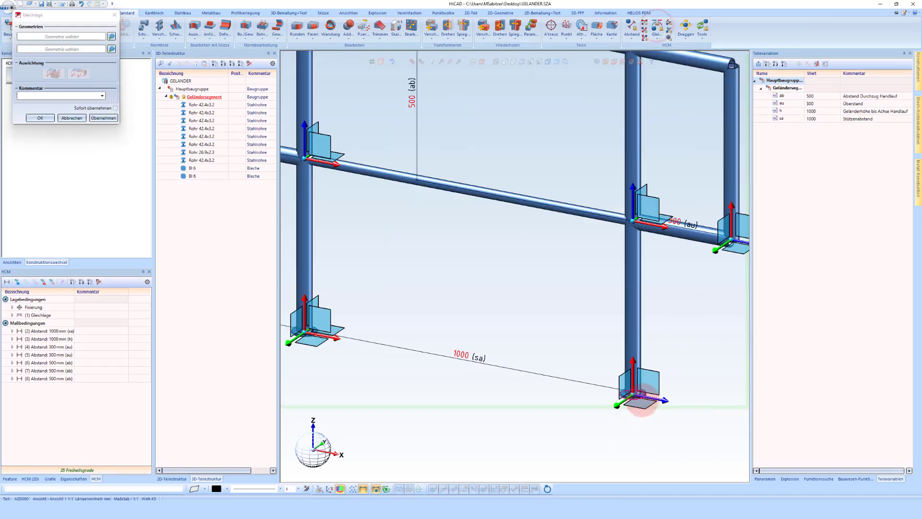
pyautogui.scroll(3, 620, 394)
pyautogui.scroll(3, 612, 384)
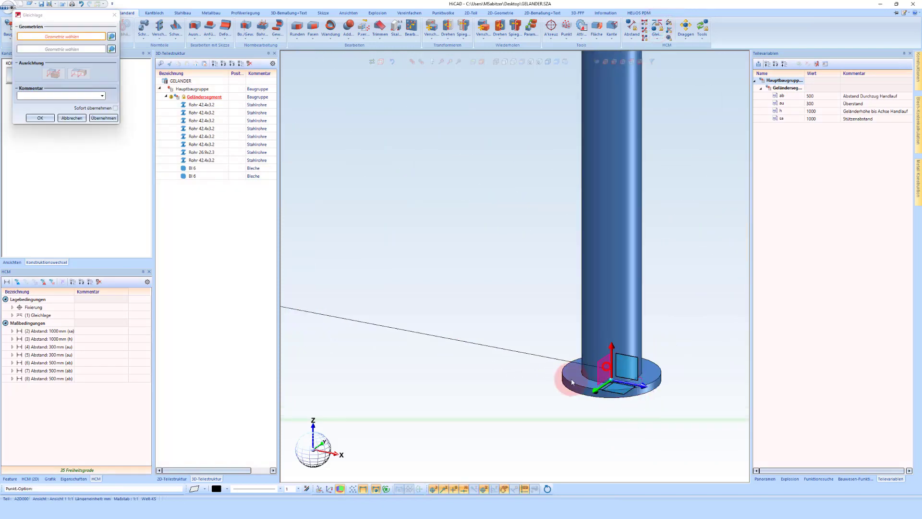
pyautogui.click(572, 382)
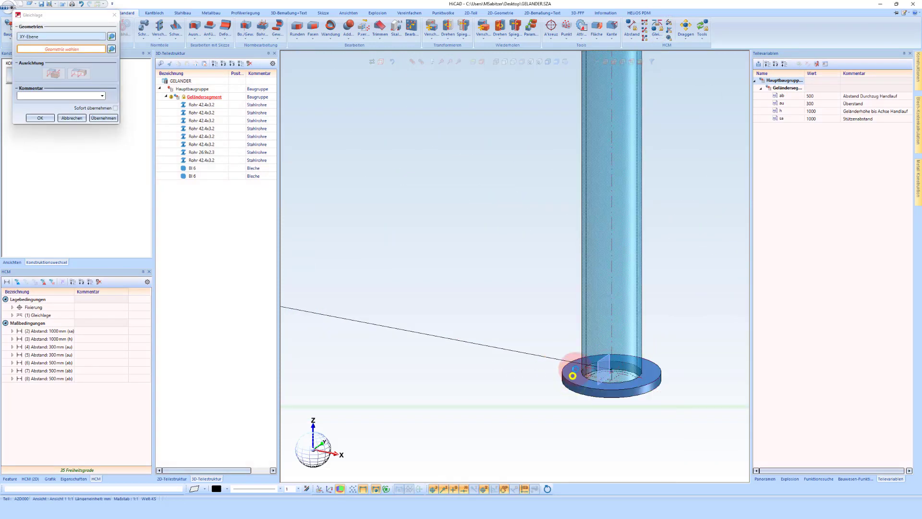
pyautogui.rightClick(573, 376)
pyautogui.click(600, 404)
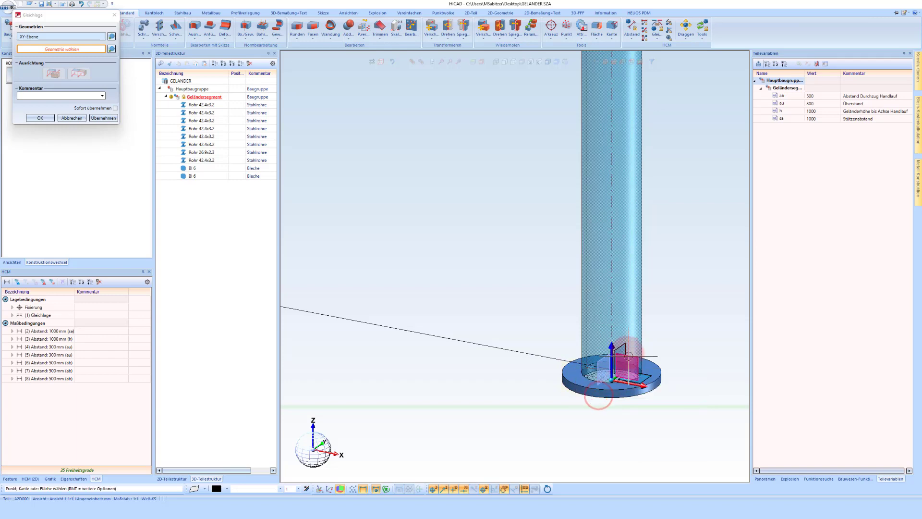
pyautogui.click(695, 354)
pyautogui.scroll(-3, 687, 351)
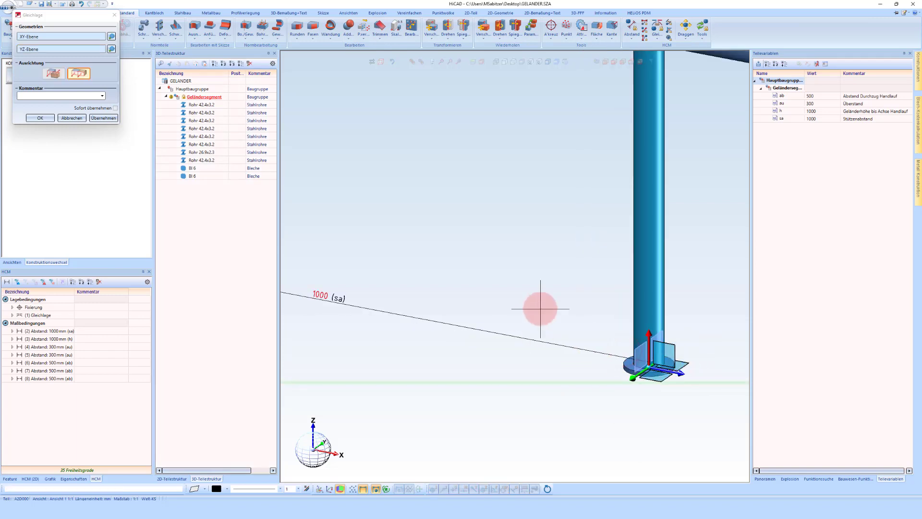
pyautogui.scroll(-2, 558, 310)
pyautogui.scroll(-2, 555, 322)
pyautogui.scroll(-1, 525, 298)
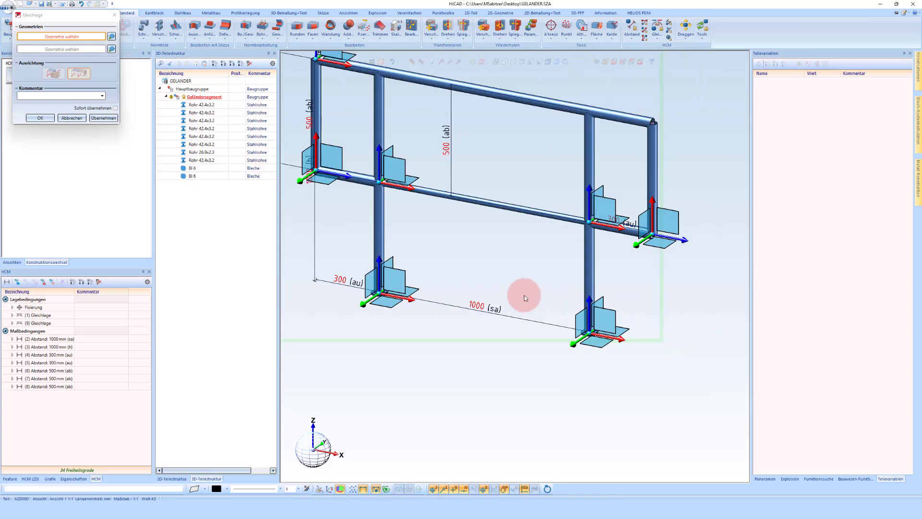
pyautogui.press('Return')
pyautogui.scroll(-1, 526, 262)
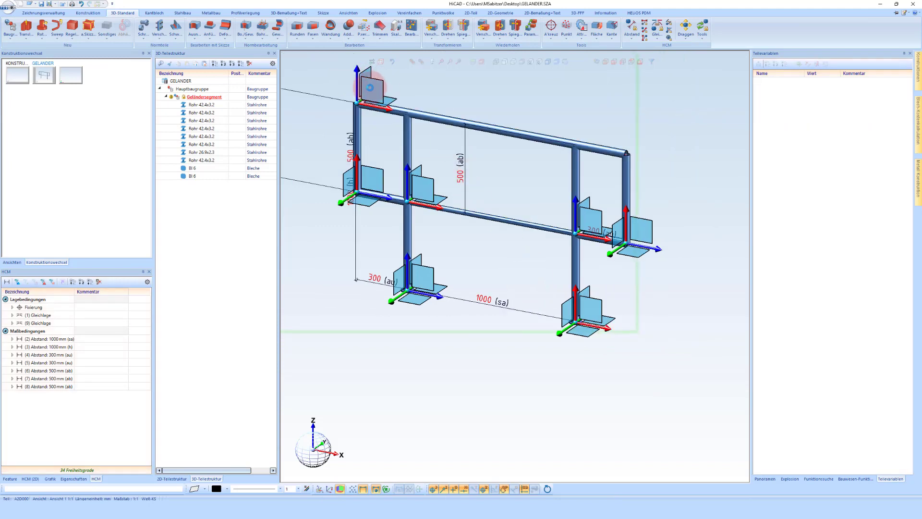
# Select the railing segment and the top handrail pipe to inspect them
pyautogui.click(370, 87)
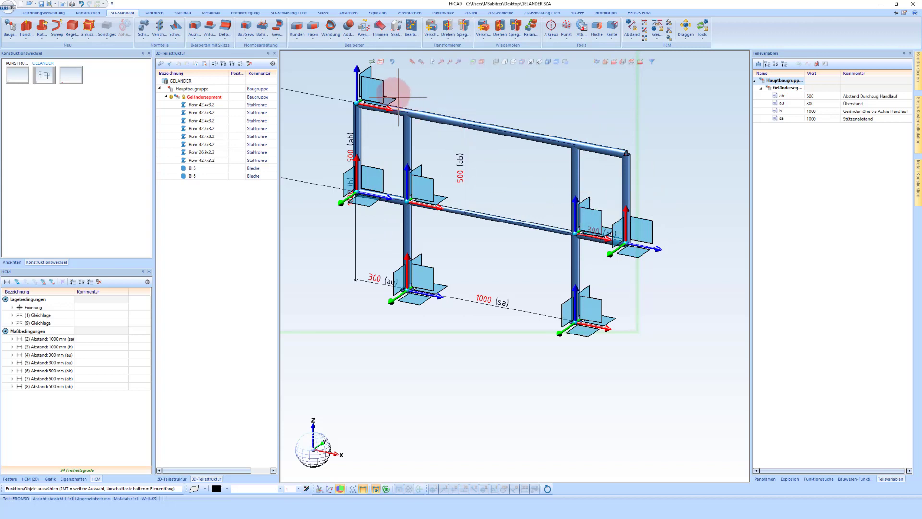
pyautogui.scroll(2, 374, 96)
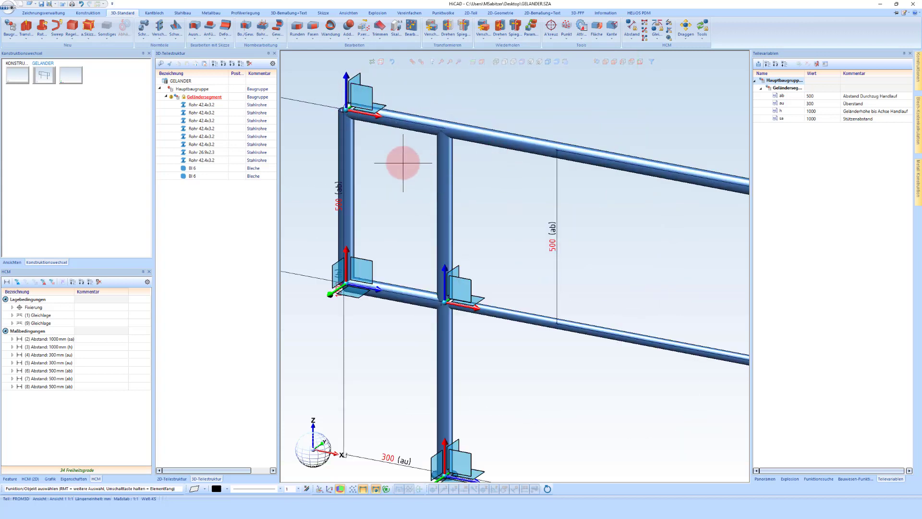
pyautogui.click(396, 127)
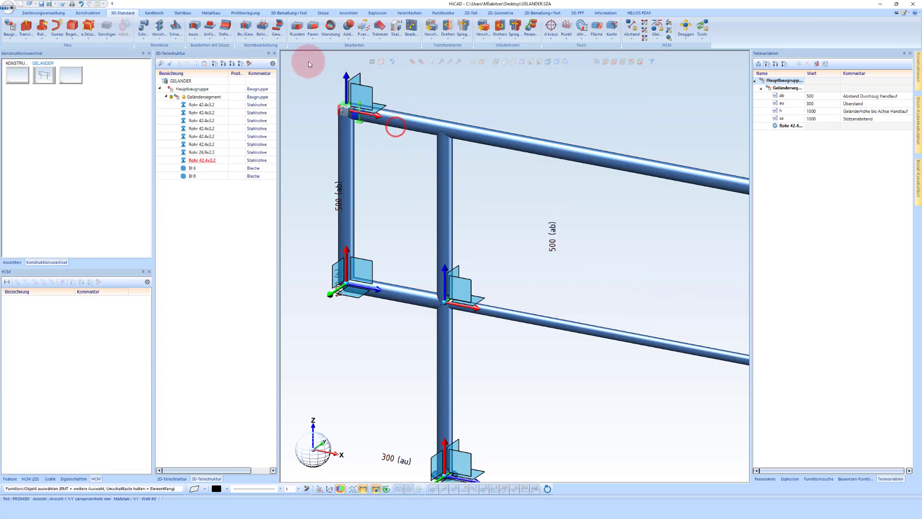
pyautogui.scroll(-2, 333, 29)
# Miter the top-left and bottom-left corners where the left post meets the rails
pyautogui.click(333, 32)
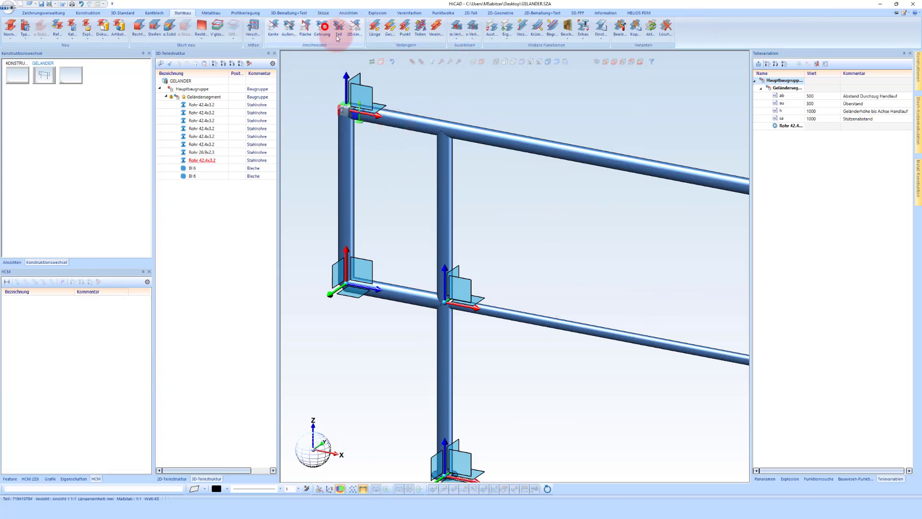
pyautogui.click(359, 113)
pyautogui.click(347, 133)
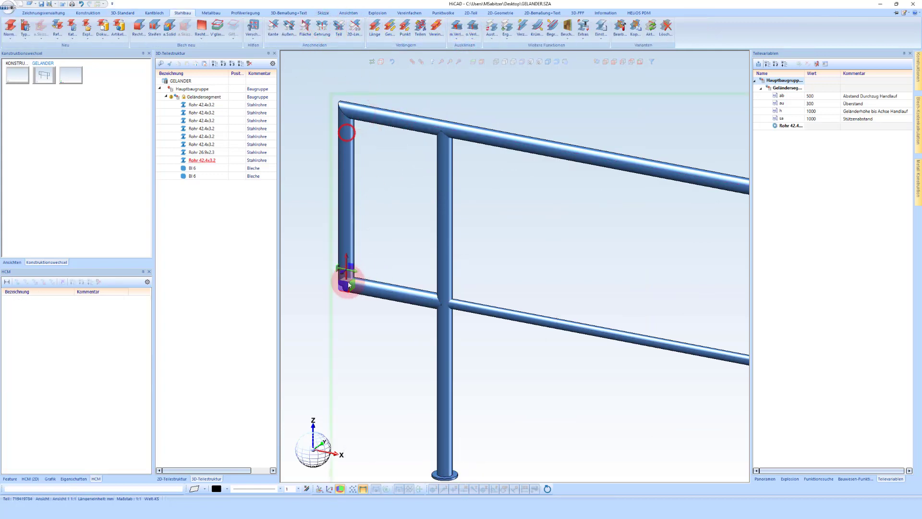
pyautogui.click(344, 277)
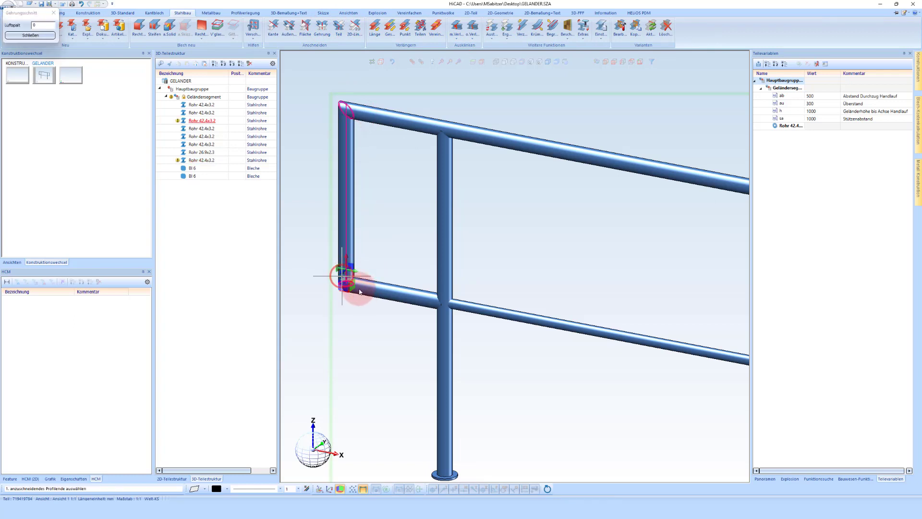
pyautogui.click(354, 221)
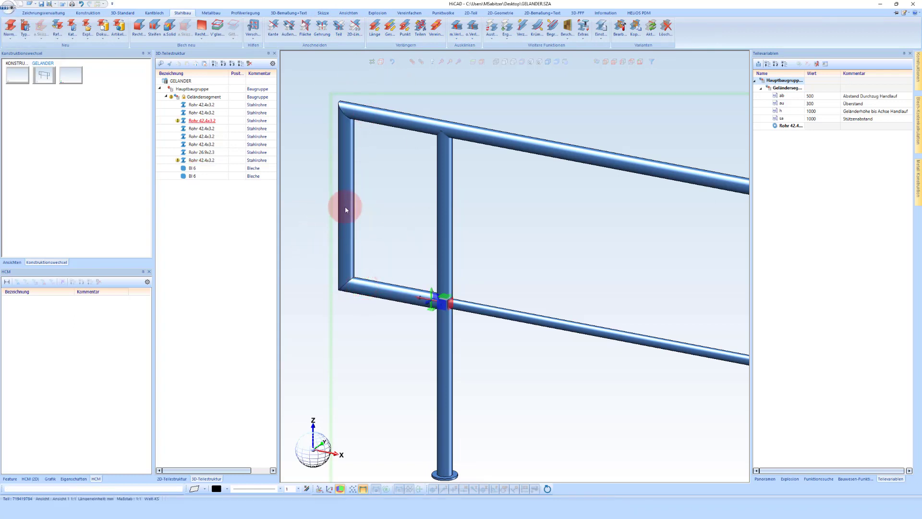
pyautogui.scroll(-3, 345, 209)
# Miter the top-right and lower-right corners and end the Gehrung function
pyautogui.scroll(2, 601, 208)
pyautogui.scroll(2, 620, 213)
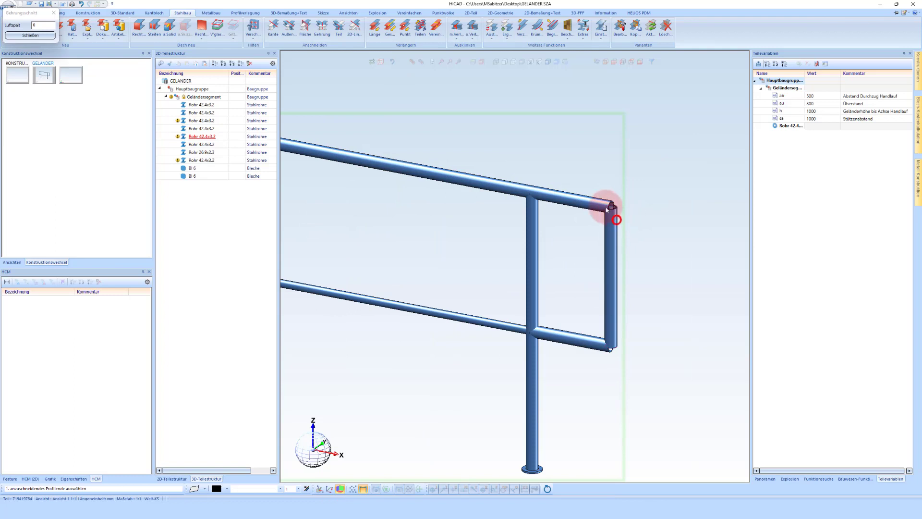
pyautogui.click(607, 209)
pyautogui.click(617, 354)
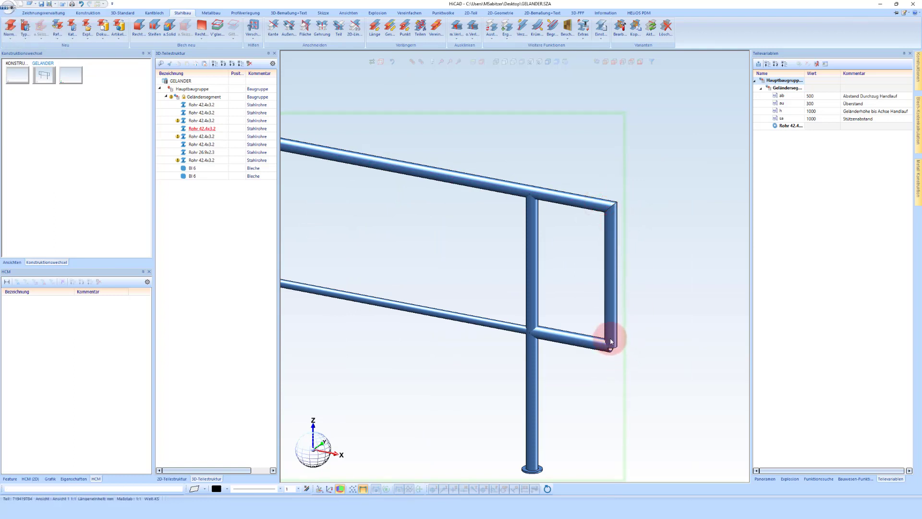
pyautogui.scroll(2, 611, 342)
pyautogui.click(604, 351)
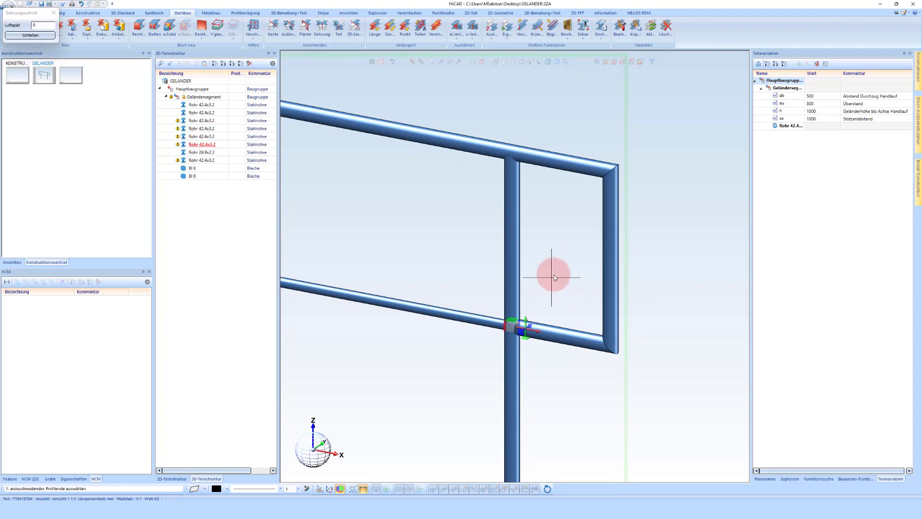
pyautogui.press('Escape')
pyautogui.scroll(2, 518, 159)
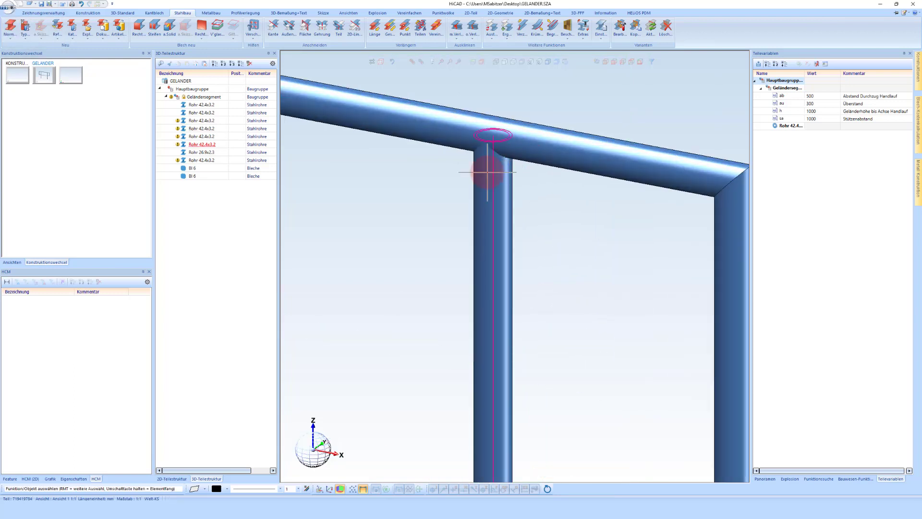
pyautogui.click(345, 33)
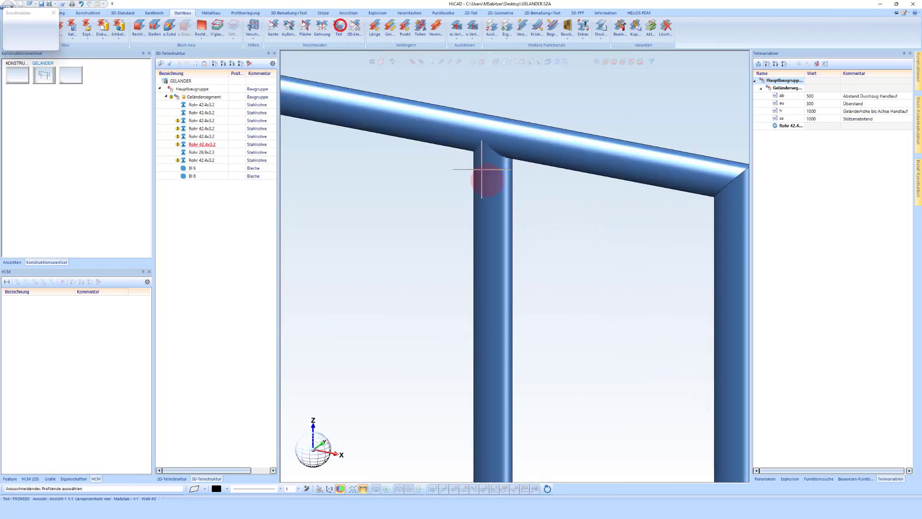
# Cope the middle post top against the handrail and the lower rail end against the post
pyautogui.click(494, 184)
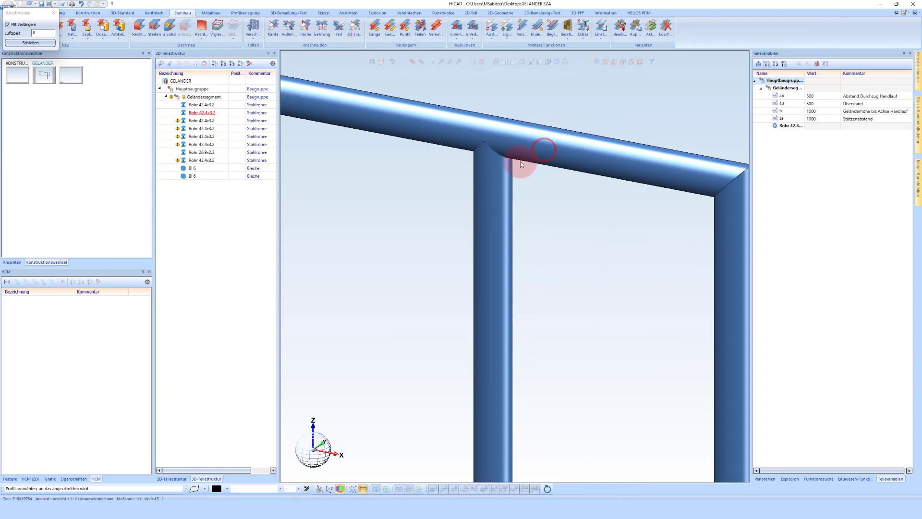
pyautogui.click(507, 140)
pyautogui.scroll(-3, 513, 142)
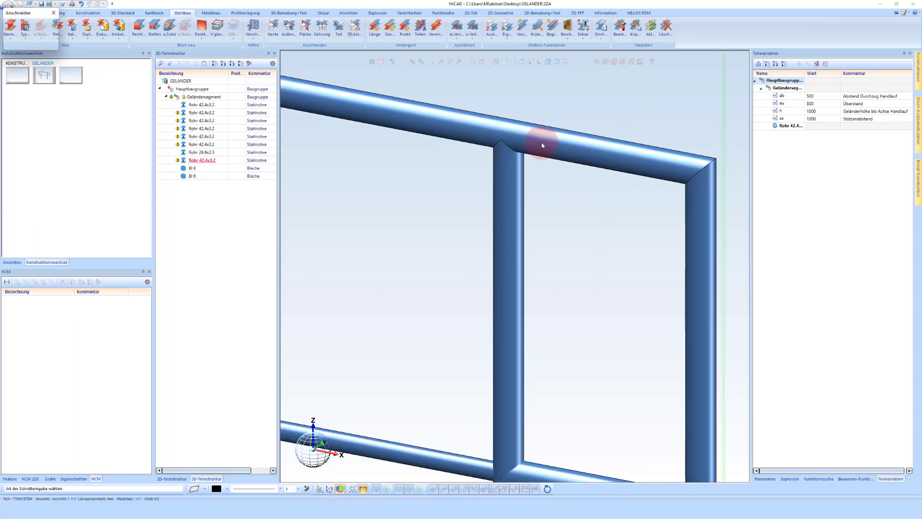
pyautogui.scroll(4, 548, 304)
pyautogui.click(543, 282)
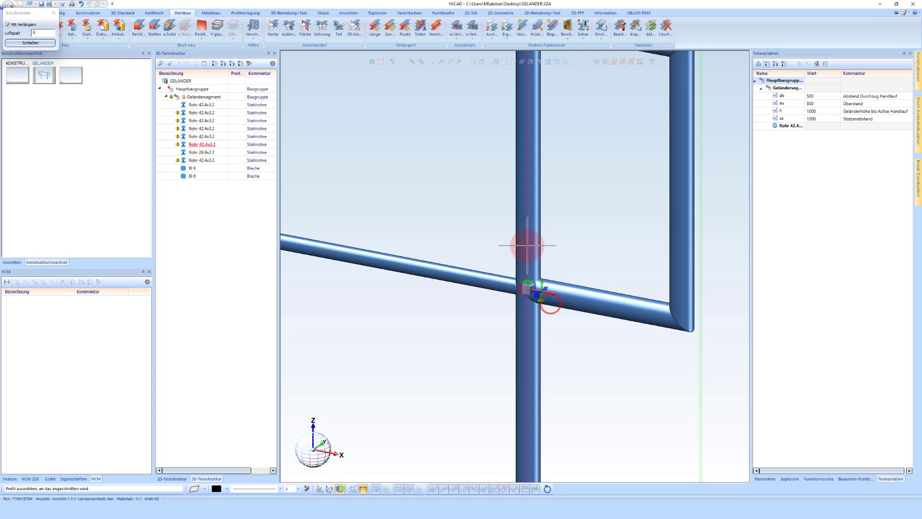
pyautogui.click(503, 287)
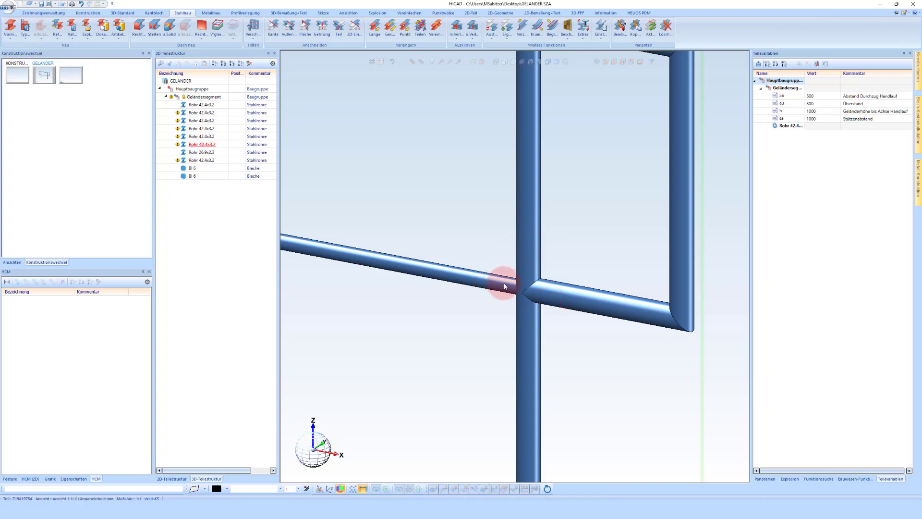
pyautogui.click(526, 260)
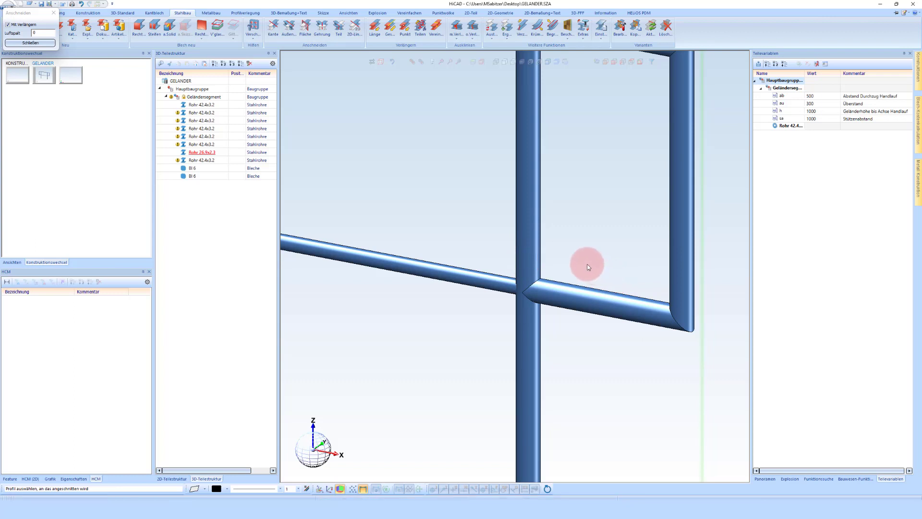
# Trim another lower rail end against its adjoining tube
pyautogui.click(595, 267)
pyautogui.scroll(-1, 608, 264)
pyautogui.scroll(-4, 607, 264)
pyautogui.scroll(3, 428, 236)
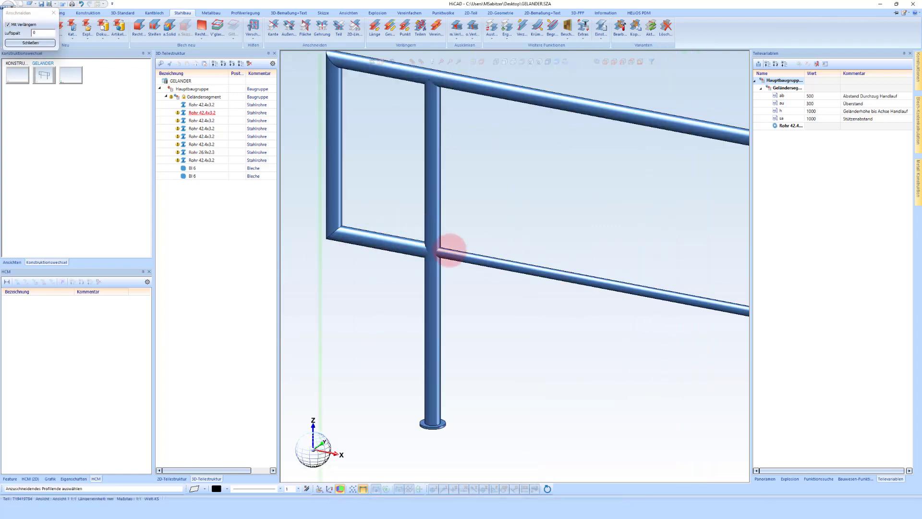
pyautogui.click(456, 255)
pyautogui.click(419, 249)
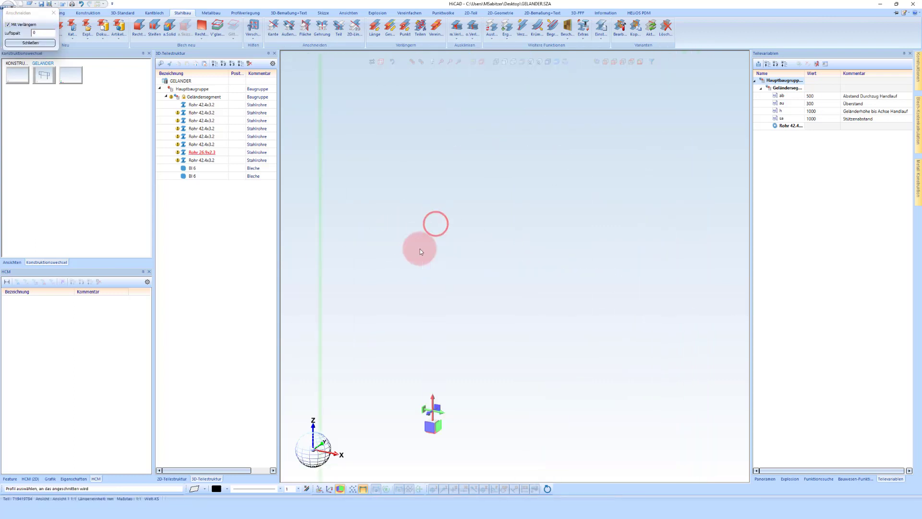
pyautogui.click(440, 249)
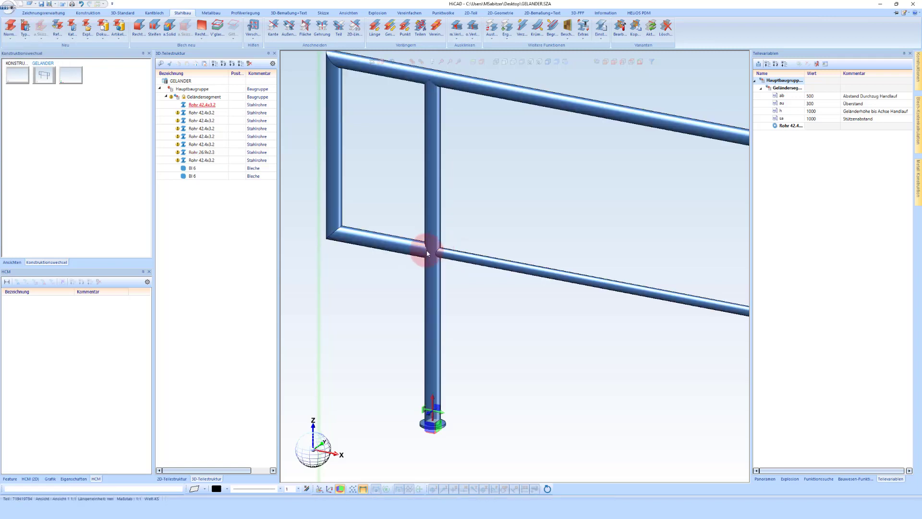
pyautogui.middleClick(418, 249)
# Cope the remaining post tops against the top rail and the lower rail end against its post
pyautogui.click(434, 223)
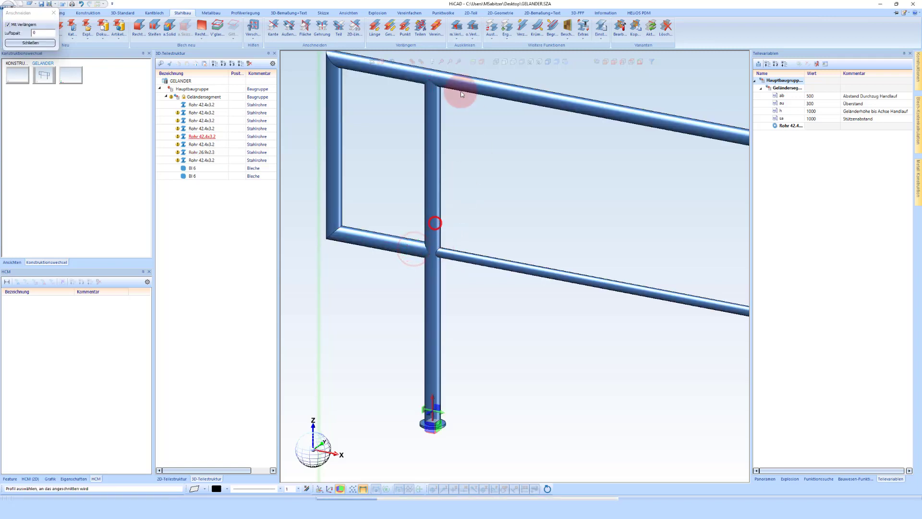
pyautogui.click(439, 93)
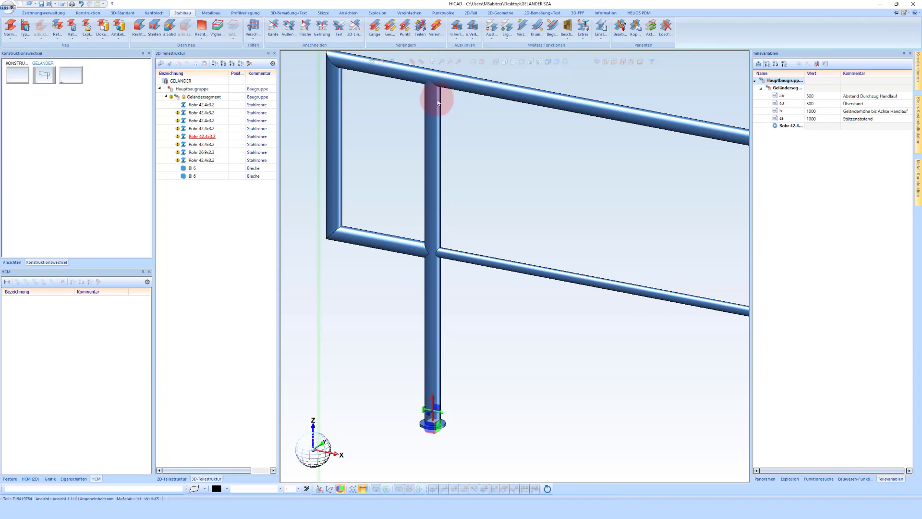
pyautogui.middleClick(437, 101)
pyautogui.click(455, 88)
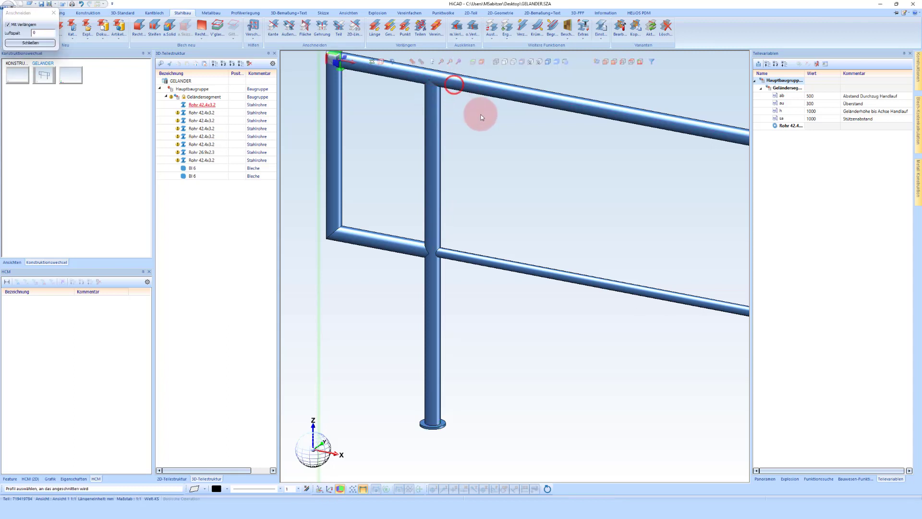
pyautogui.middleClick(481, 121)
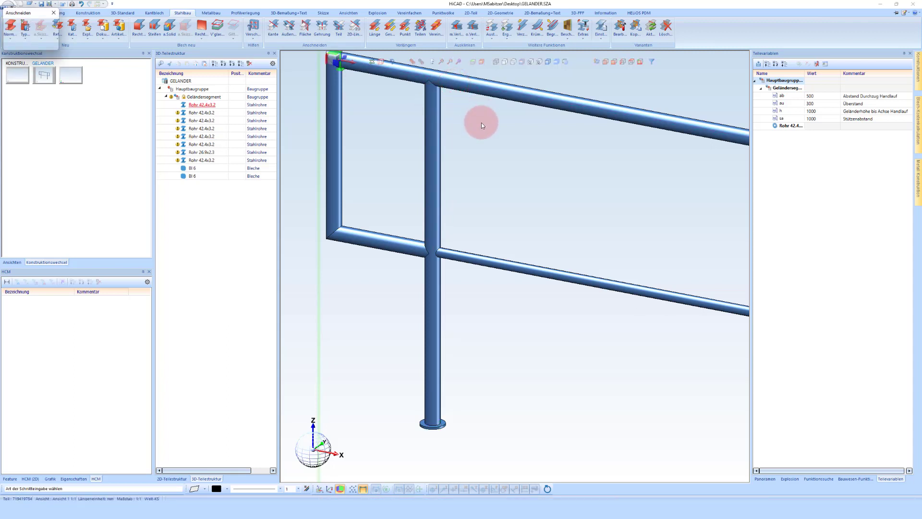
pyautogui.click(368, 235)
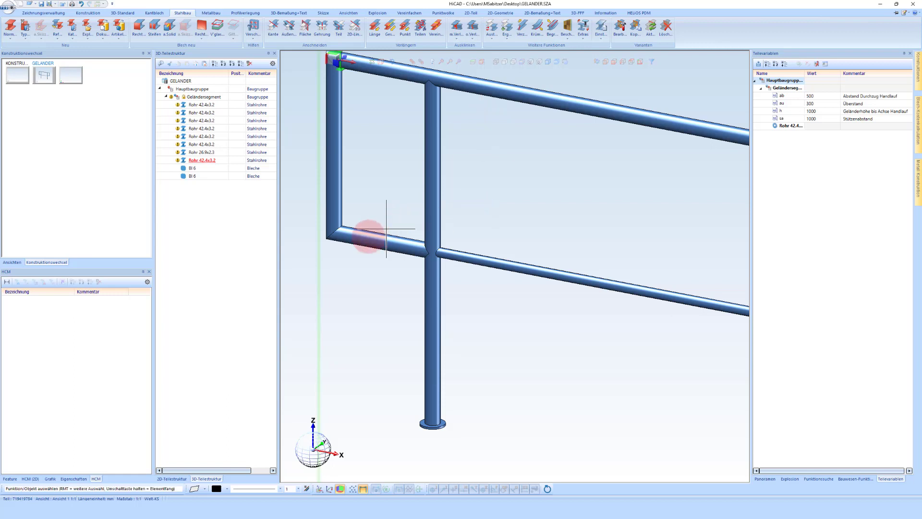
# Select Geländersegment in the 3D part structure to show its ab, au, h and sa dimensions
pyautogui.scroll(-2, 357, 239)
pyautogui.scroll(3, 356, 233)
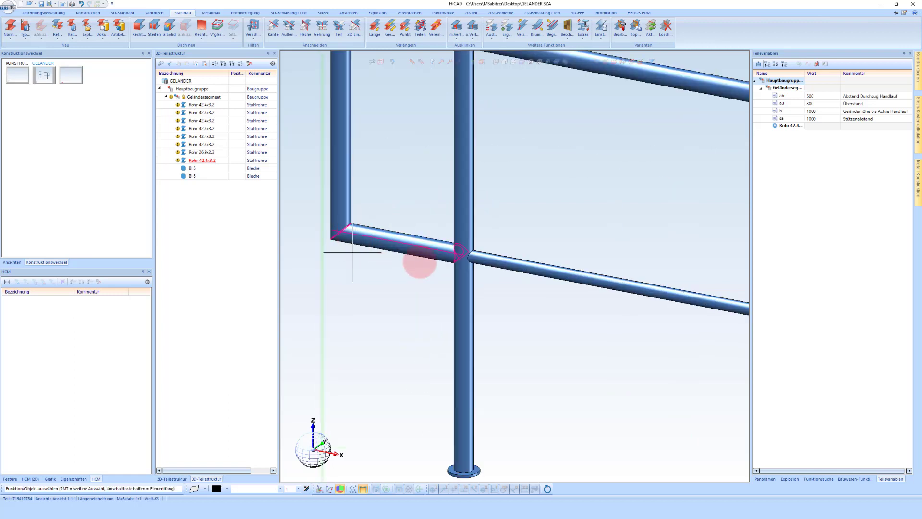
pyautogui.scroll(-2, 382, 236)
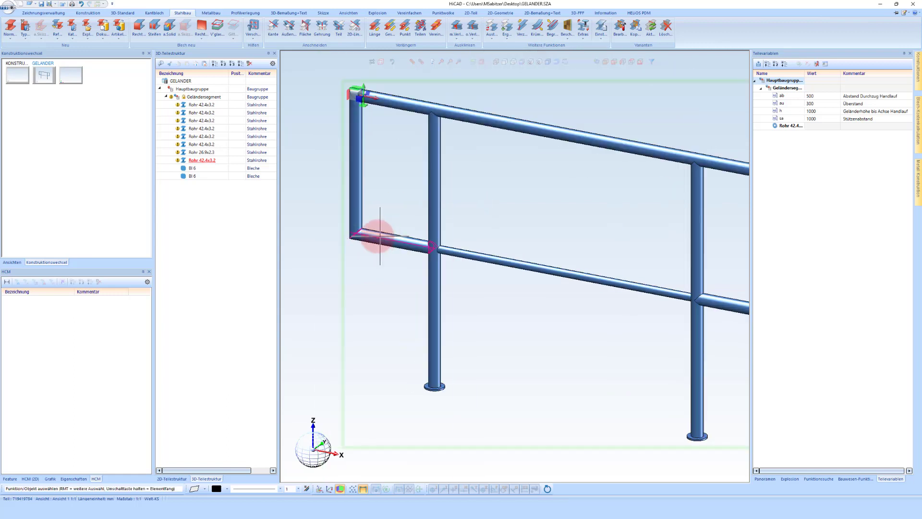
pyautogui.scroll(2, 375, 238)
pyautogui.scroll(-2, 377, 230)
pyautogui.click(215, 98)
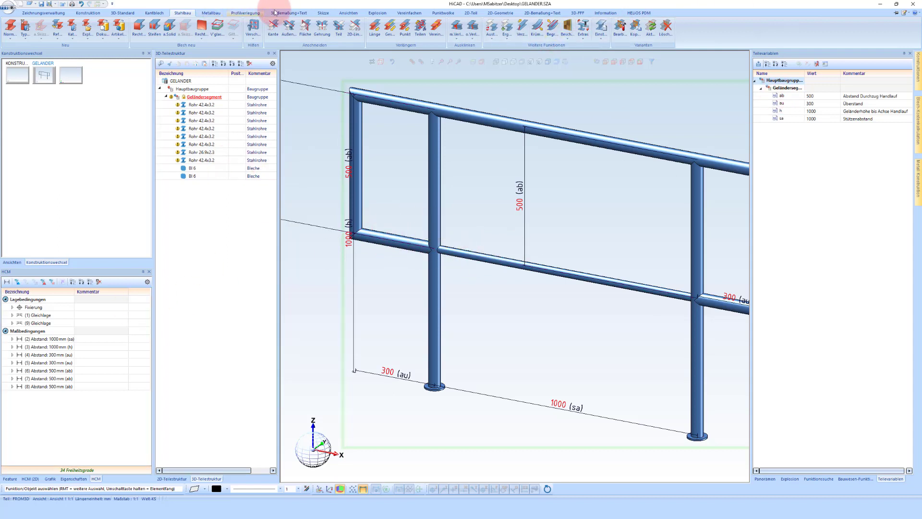
# Start an HCM Abstand constraint and pick the middle rail's YZ plane as first reference
pyautogui.click(292, 13)
pyautogui.click(122, 13)
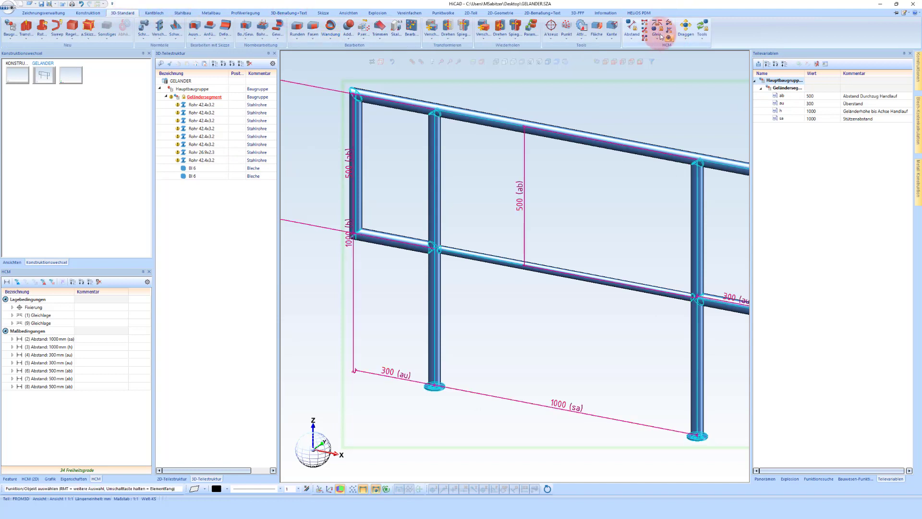
pyautogui.click(632, 28)
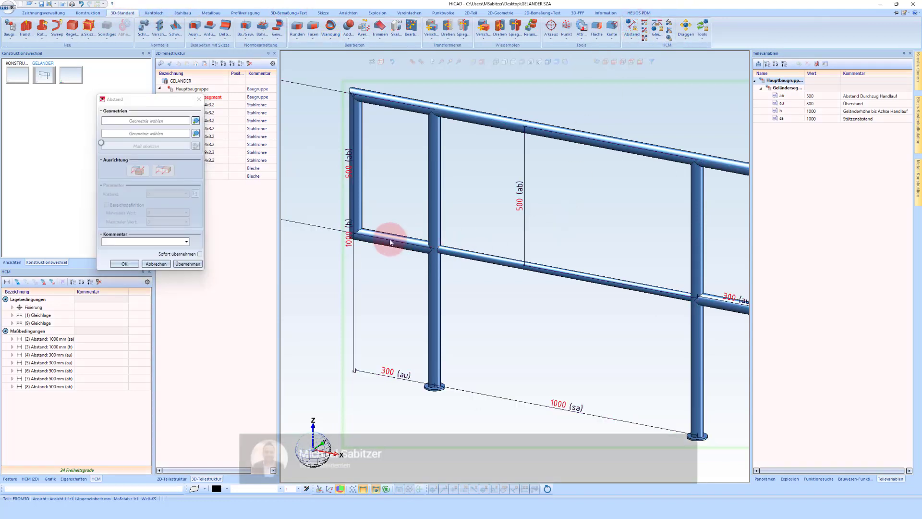
pyautogui.scroll(2, 373, 235)
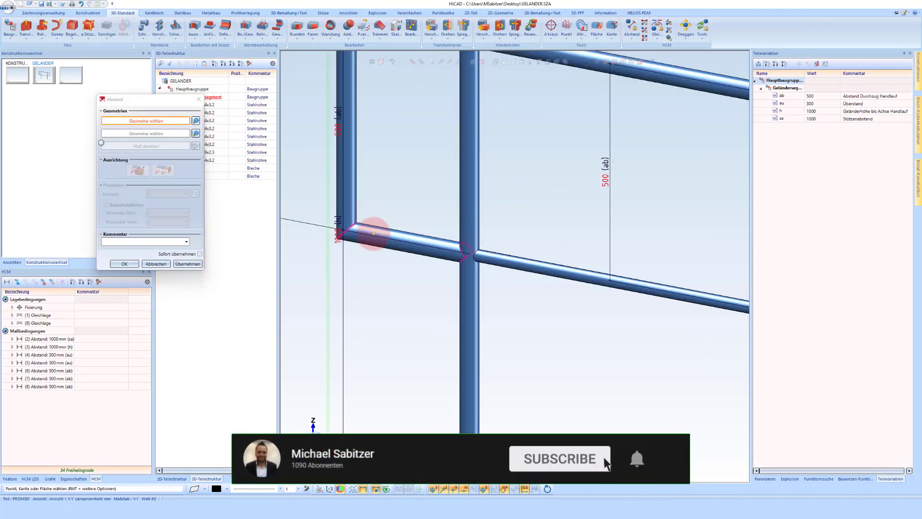
pyautogui.rightClick(373, 235)
pyautogui.click(412, 263)
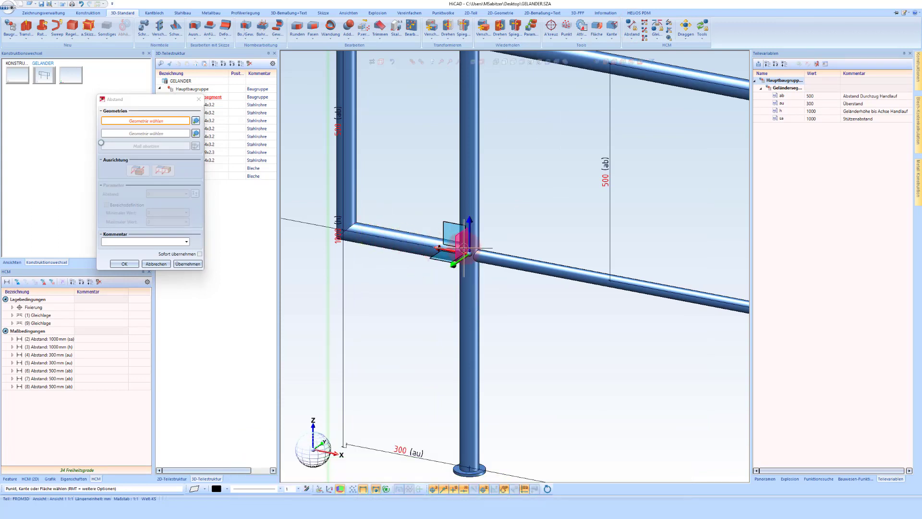
pyautogui.click(463, 248)
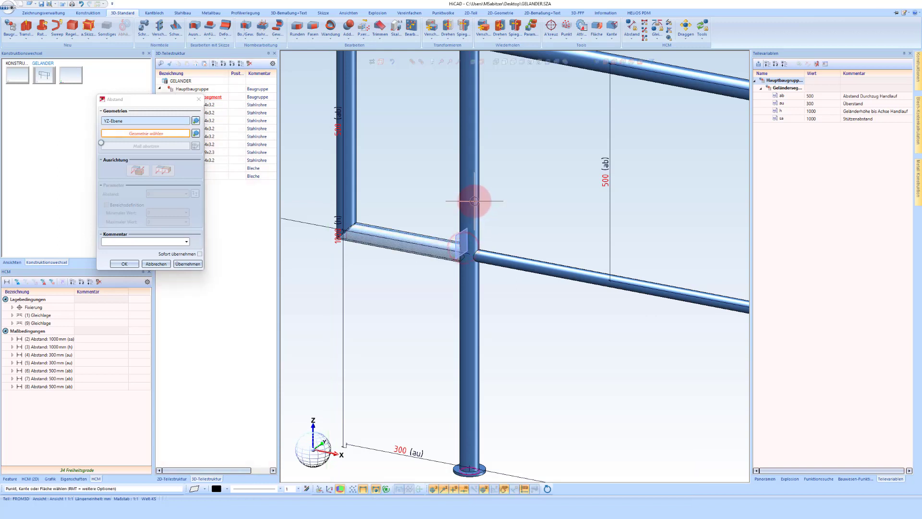
# Pick the left post's XY plane as second reference and apply a 0 mm distance
pyautogui.rightClick(472, 204)
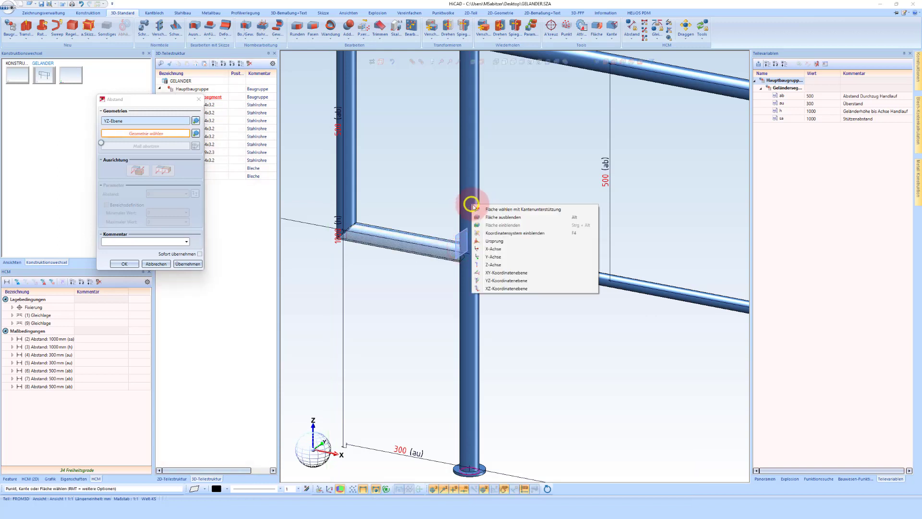
pyautogui.click(522, 234)
pyautogui.click(411, 270)
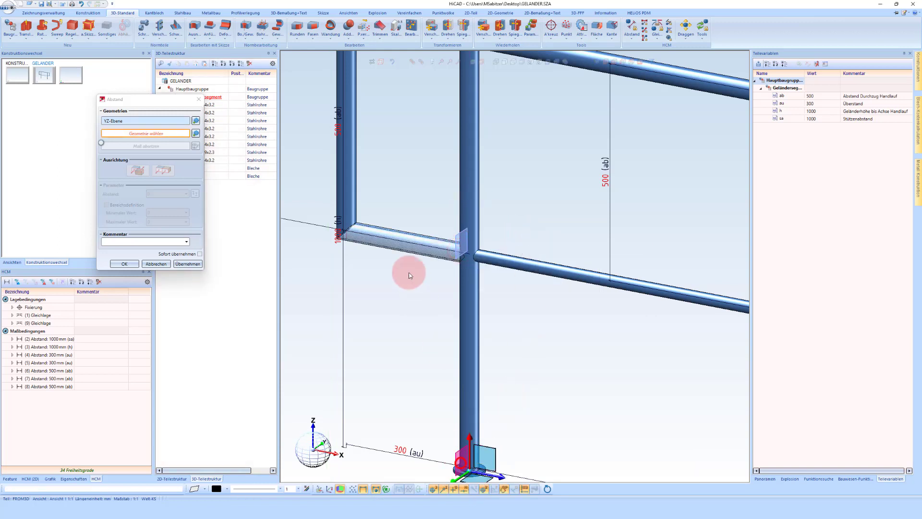
pyautogui.click(132, 264)
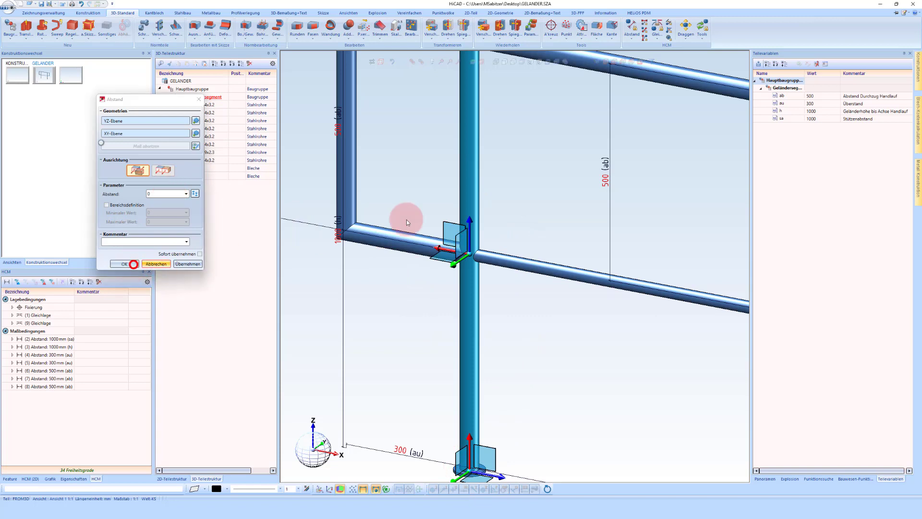
pyautogui.scroll(-2, 408, 204)
pyautogui.scroll(-2, 510, 211)
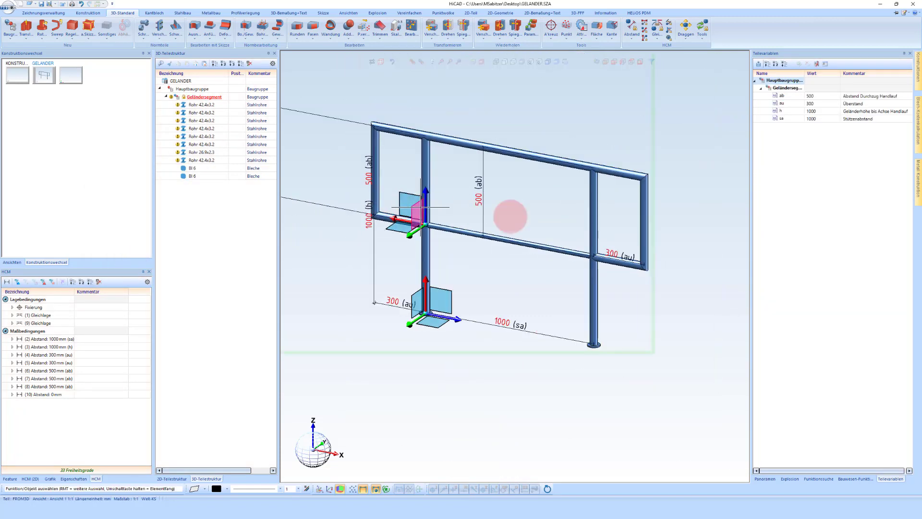
pyautogui.scroll(5, 608, 259)
pyautogui.scroll(2, 601, 263)
# Add a 0 mm Abstand between the right post's XY plane and the middle rail's YZ plane
pyautogui.click(583, 275)
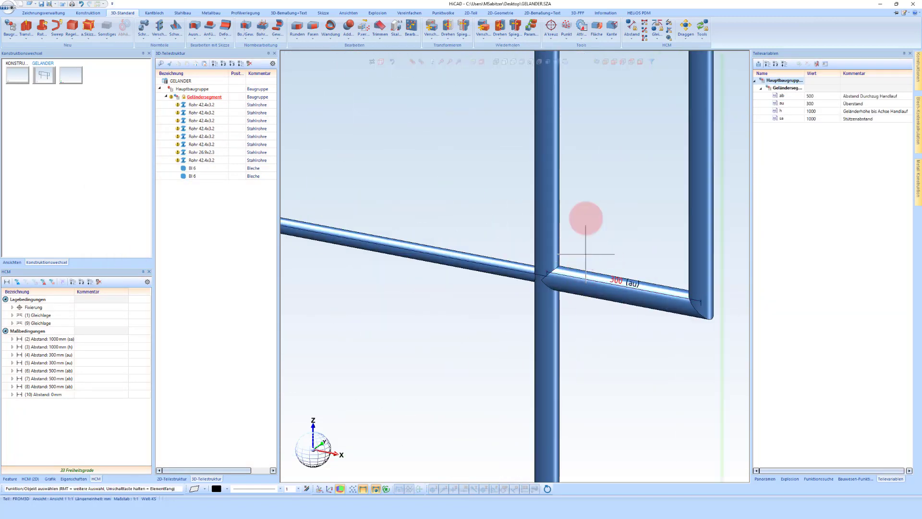
pyautogui.rightClick(547, 226)
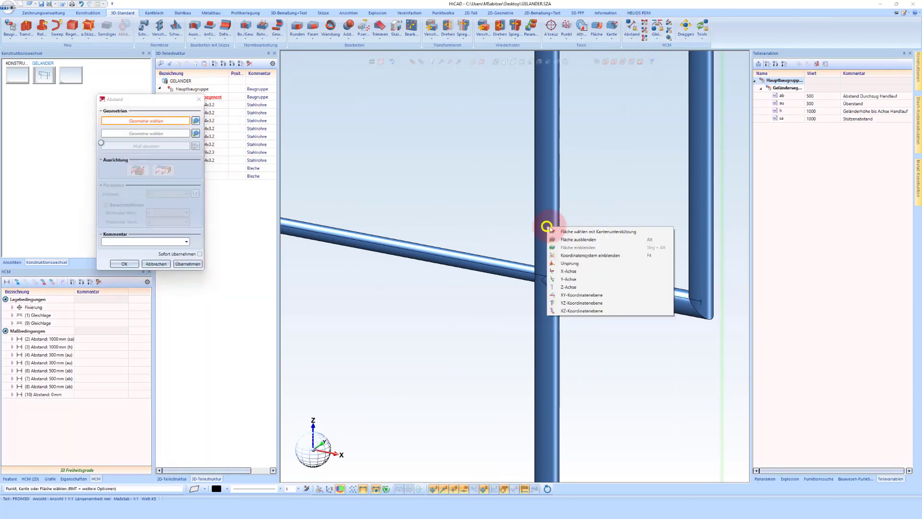
pyautogui.click(583, 254)
pyautogui.scroll(-3, 566, 215)
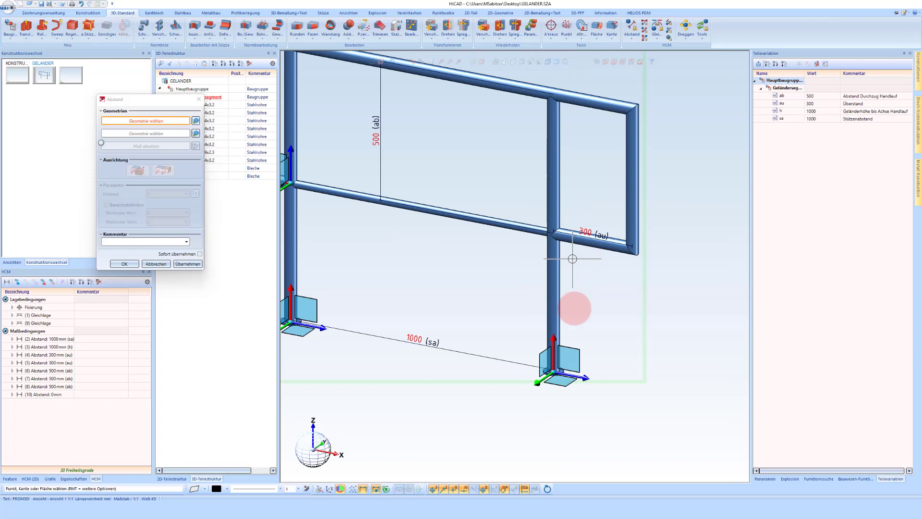
pyautogui.click(547, 356)
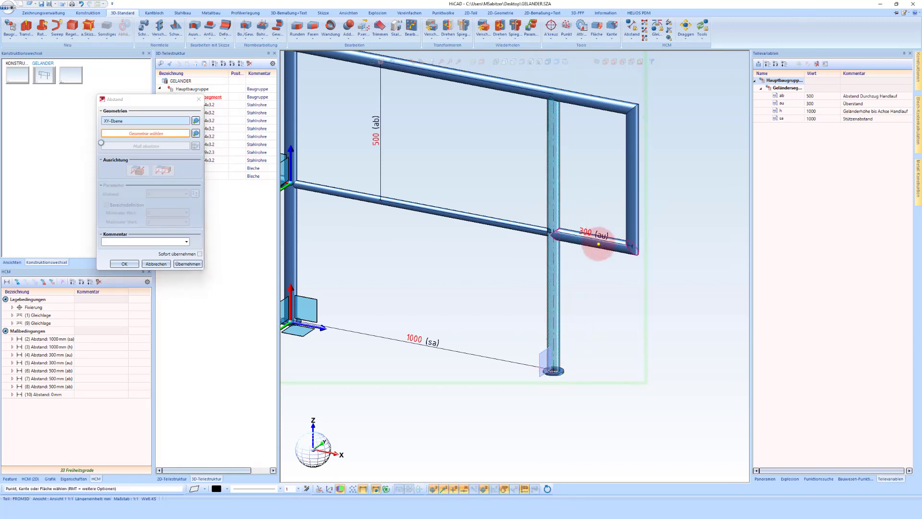
pyautogui.rightClick(598, 244)
pyautogui.click(634, 271)
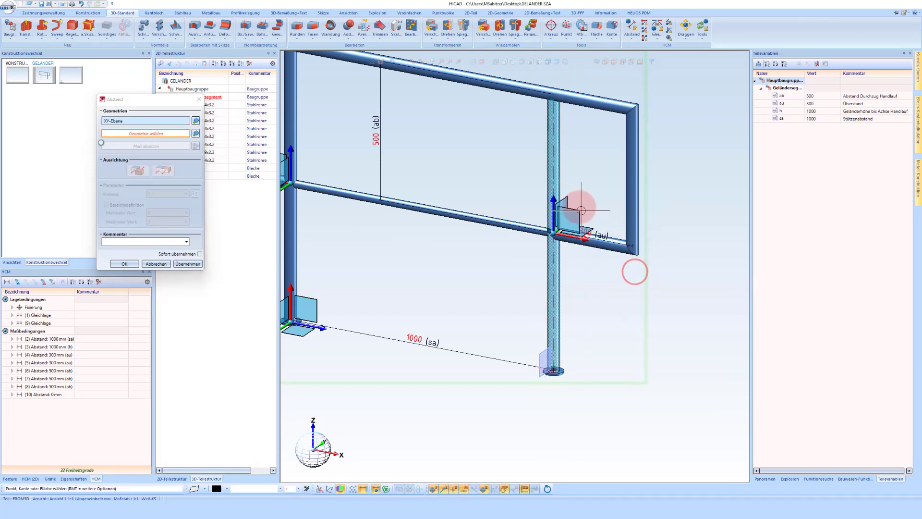
pyautogui.click(581, 211)
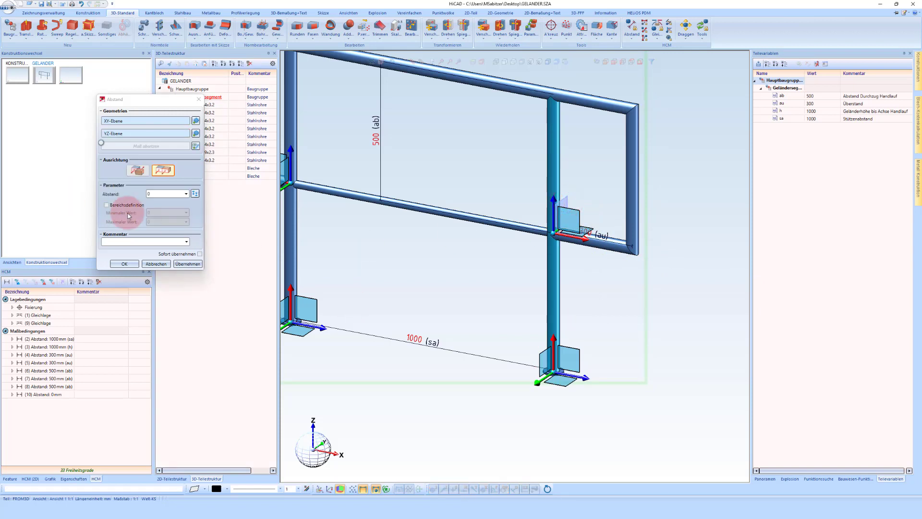
pyautogui.click(124, 264)
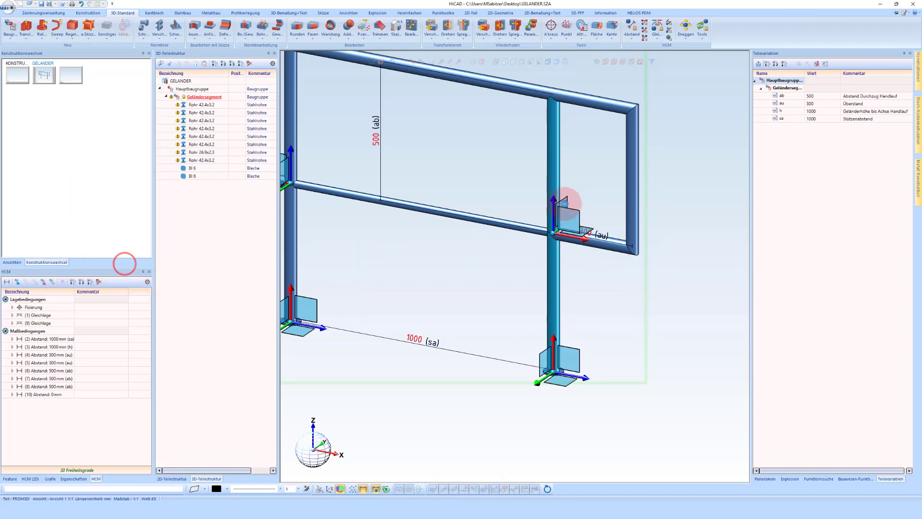
pyautogui.scroll(-1, 514, 246)
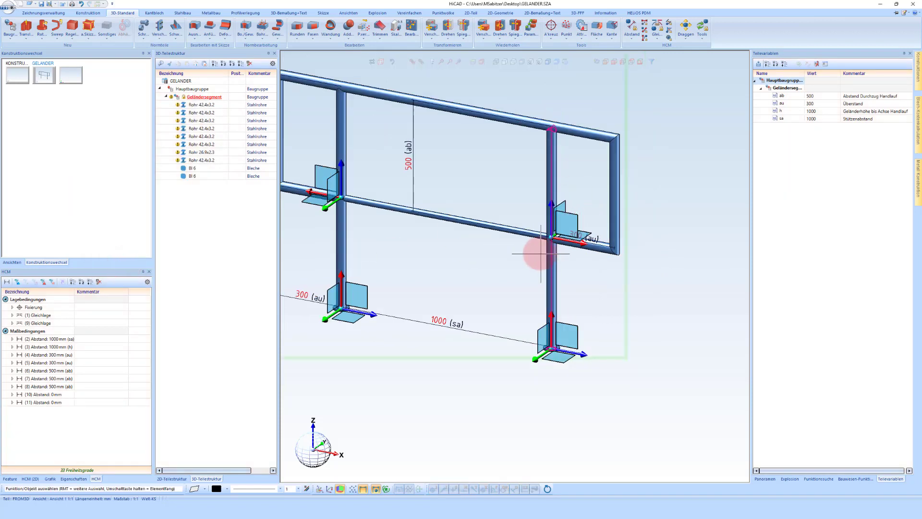
pyautogui.scroll(2, 367, 202)
pyautogui.scroll(2, 374, 202)
# Make Geländersegment the active part again with the full railing in view
pyautogui.click(373, 202)
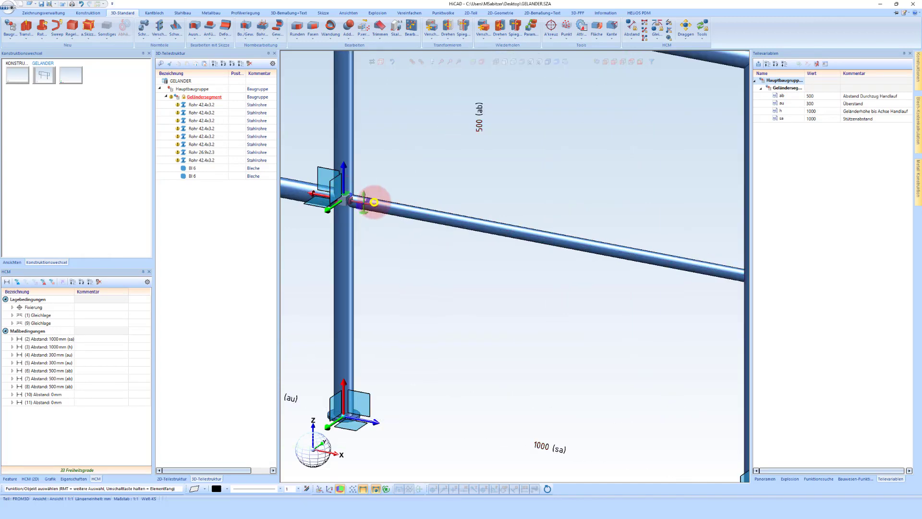
pyautogui.rightClick(375, 204)
pyautogui.click(441, 83)
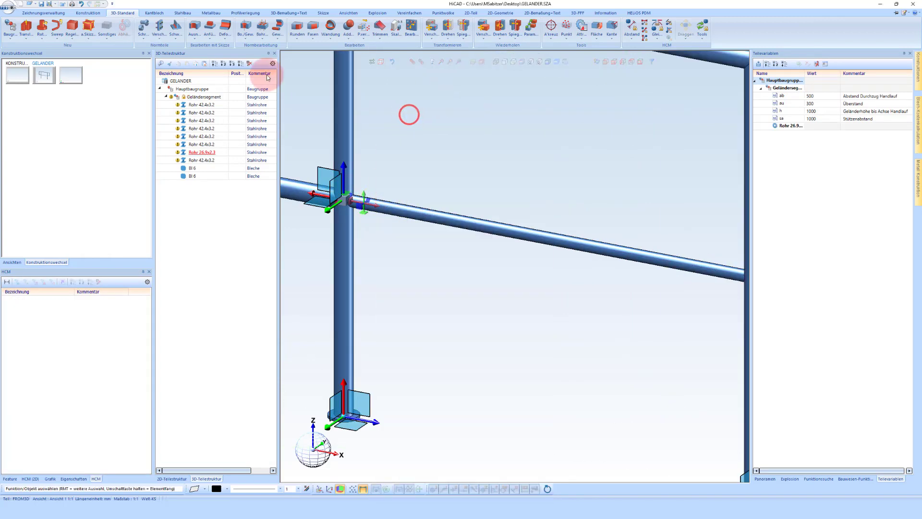
pyautogui.click(201, 98)
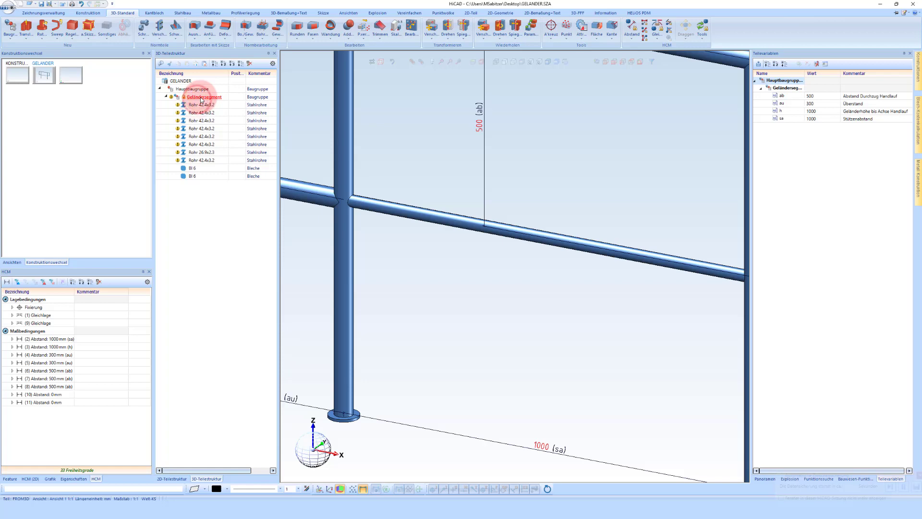
pyautogui.scroll(-3, 536, 240)
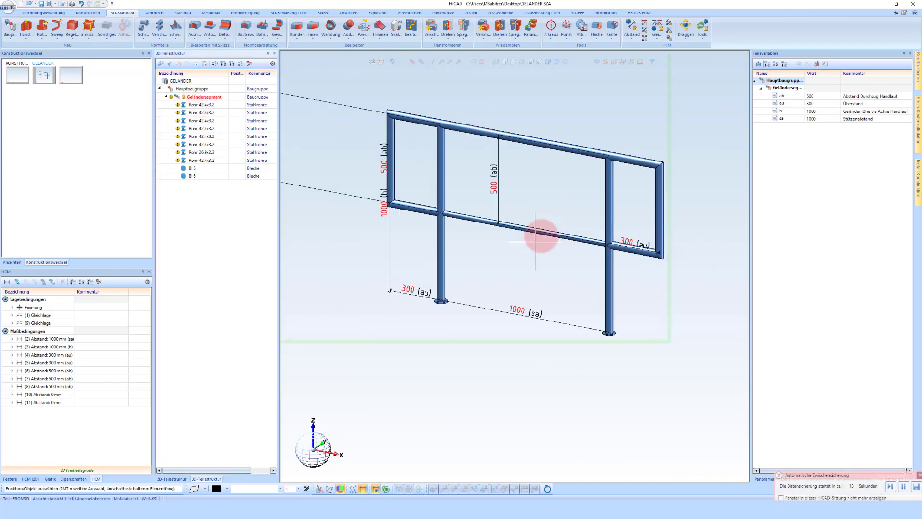
pyautogui.scroll(2, 398, 122)
pyautogui.scroll(-1, 377, 237)
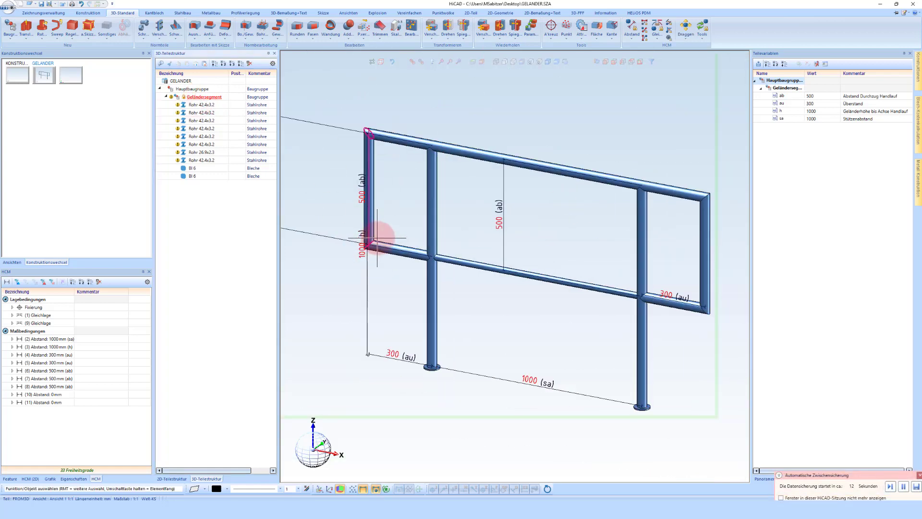
pyautogui.scroll(-1, 377, 238)
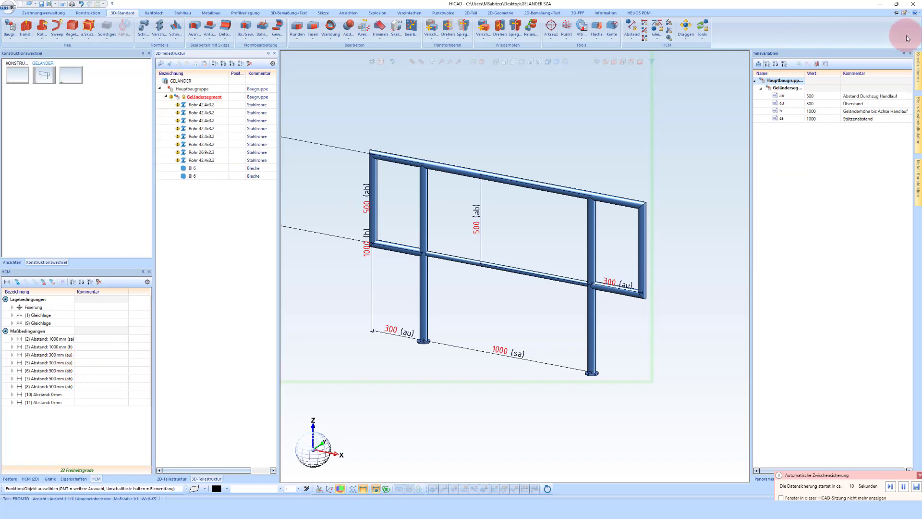
# Set part variables au to 450, sa to 1250 and h to 1250, and apply all changes
pyautogui.doubleClick(818, 99)
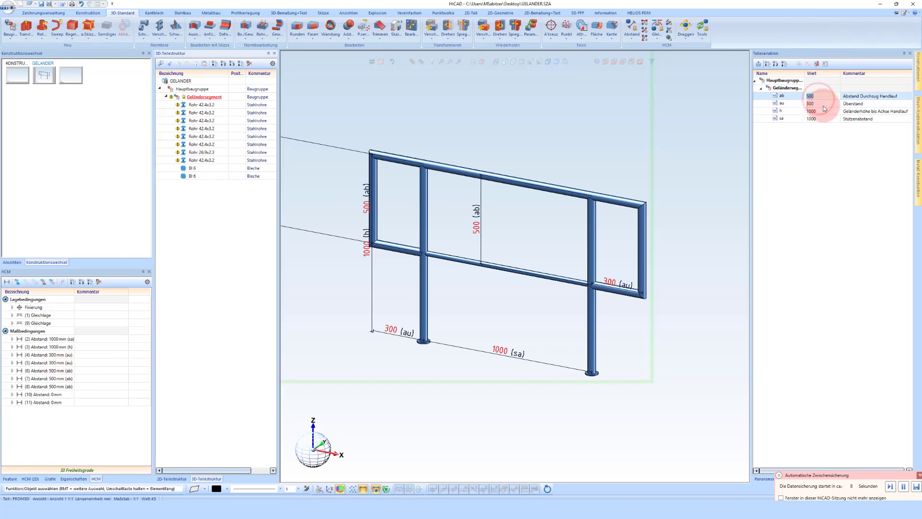
pyautogui.doubleClick(824, 105)
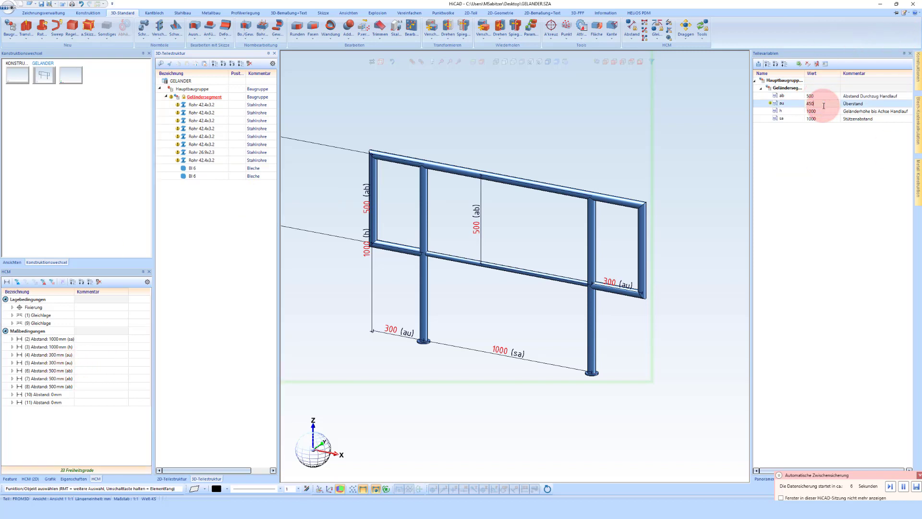
pyautogui.click(822, 117)
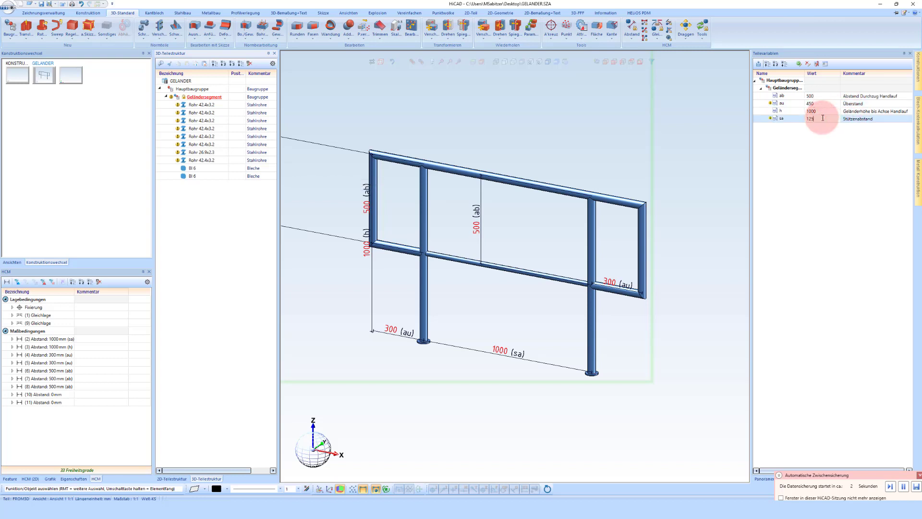
pyautogui.doubleClick(824, 112)
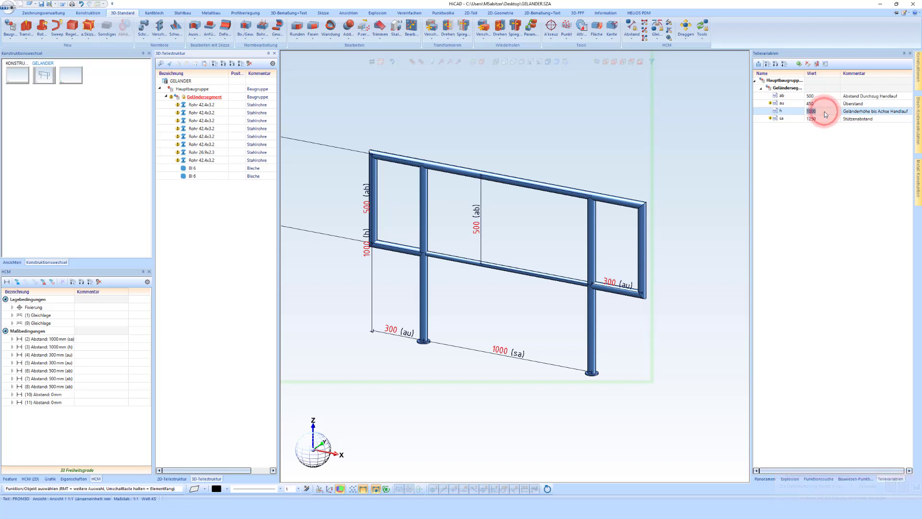
pyautogui.write('250')
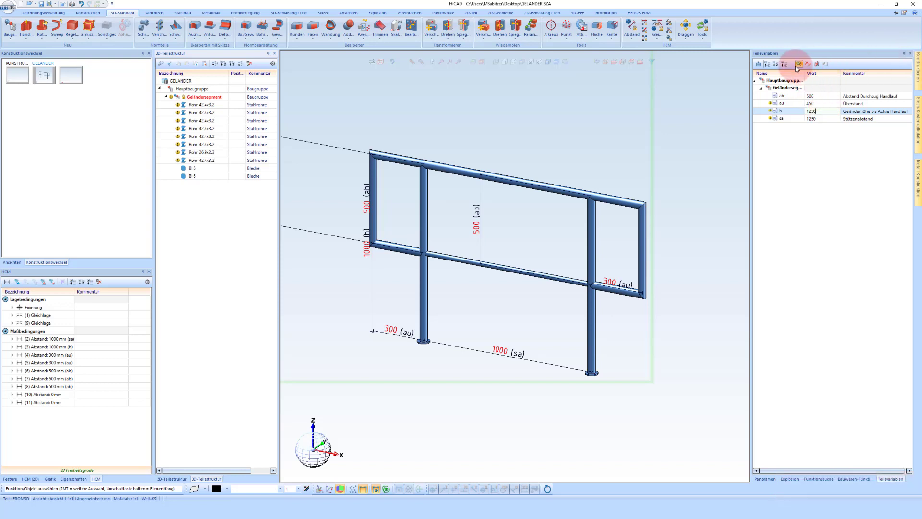
pyautogui.click(797, 65)
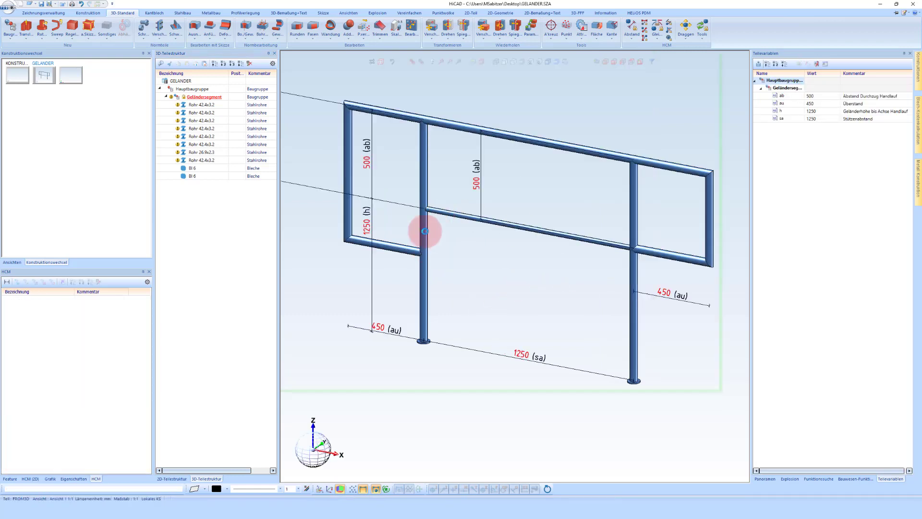
# Zoom over the resized railing and dismiss the minimum zoom factor warning
pyautogui.scroll(-2, 360, 206)
pyautogui.scroll(2, 546, 268)
pyautogui.scroll(-2, 502, 227)
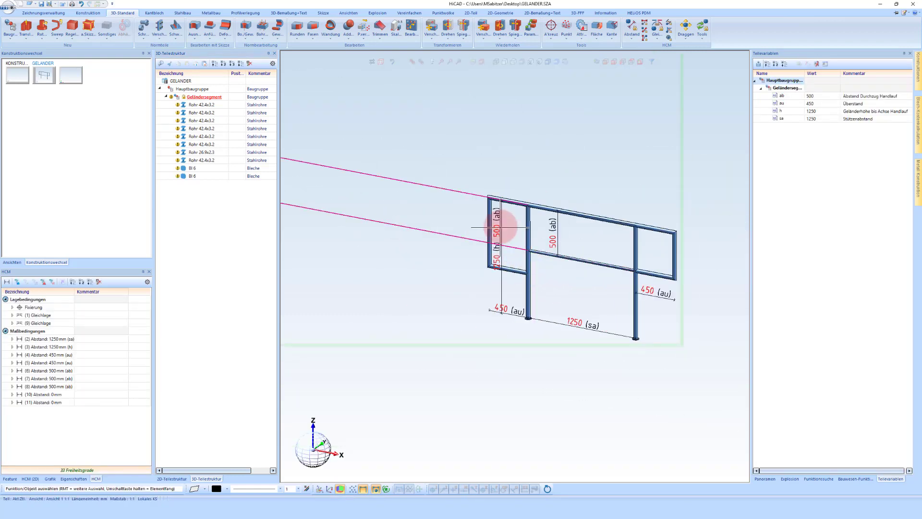
pyautogui.scroll(-1, 412, 212)
pyautogui.scroll(-3, 370, 205)
pyautogui.scroll(-2, 401, 212)
pyautogui.scroll(-1, 379, 197)
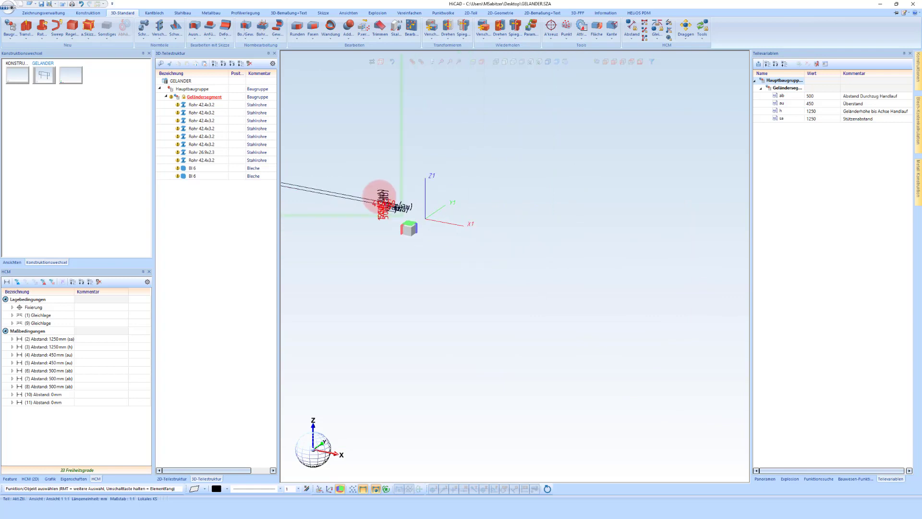
pyautogui.scroll(5, 377, 198)
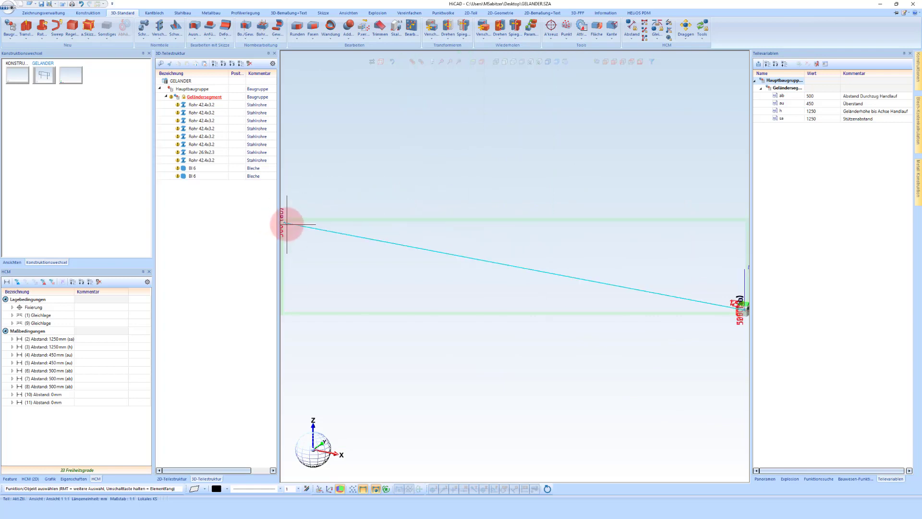
pyautogui.moveTo(293, 225); pyautogui.dragTo(721, 313)
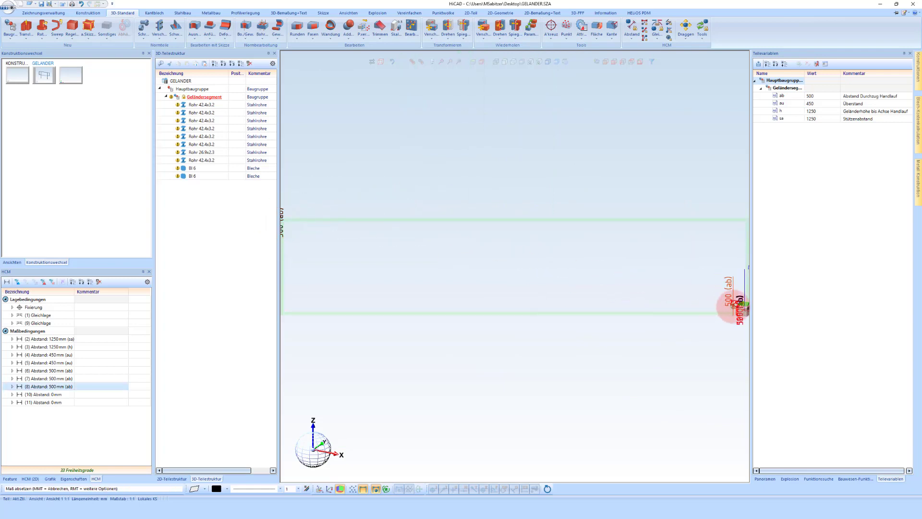
pyautogui.click(462, 263)
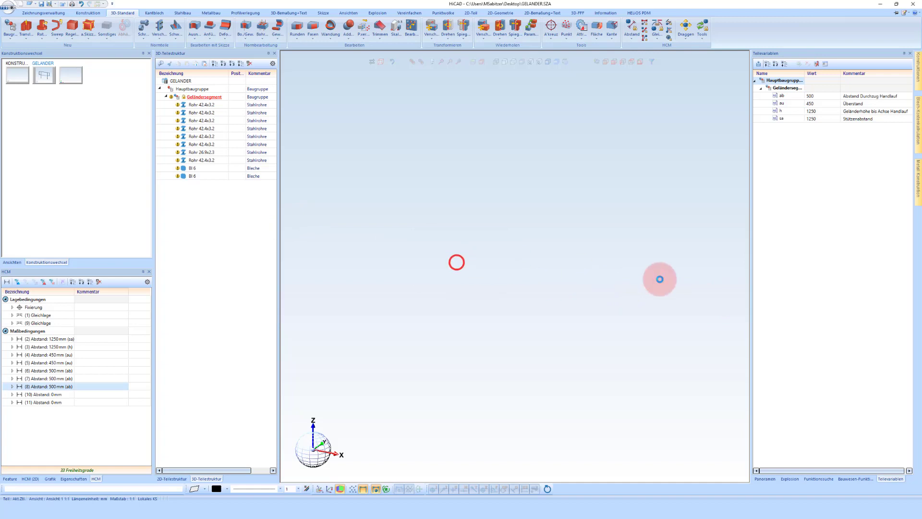
# Place the 500 (ab) dimension at the post top, then move it onto the middle rail
pyautogui.moveTo(620, 283); pyautogui.dragTo(309, 265)
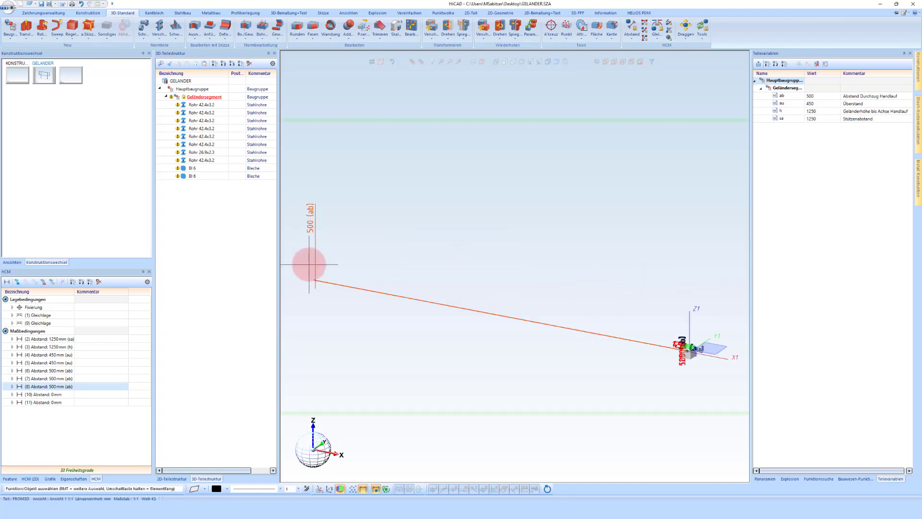
pyautogui.click(624, 316)
pyautogui.click(677, 328)
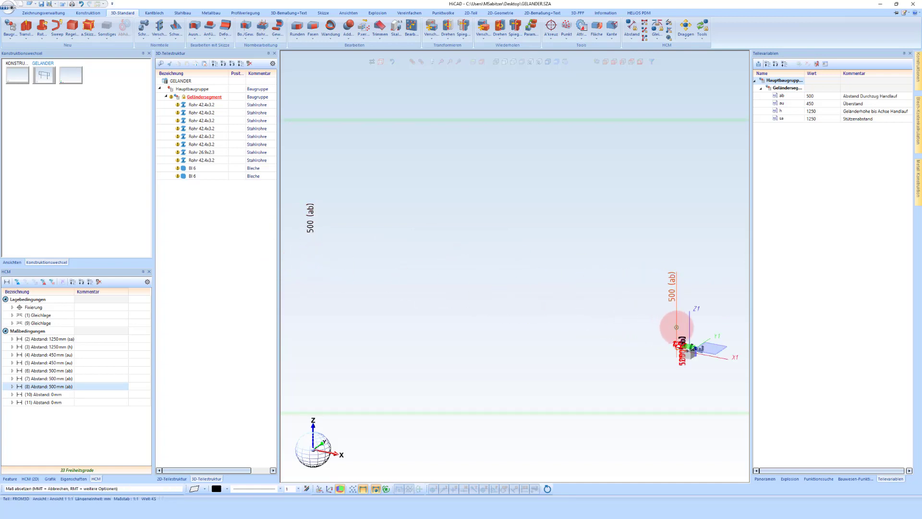
pyautogui.click(466, 169)
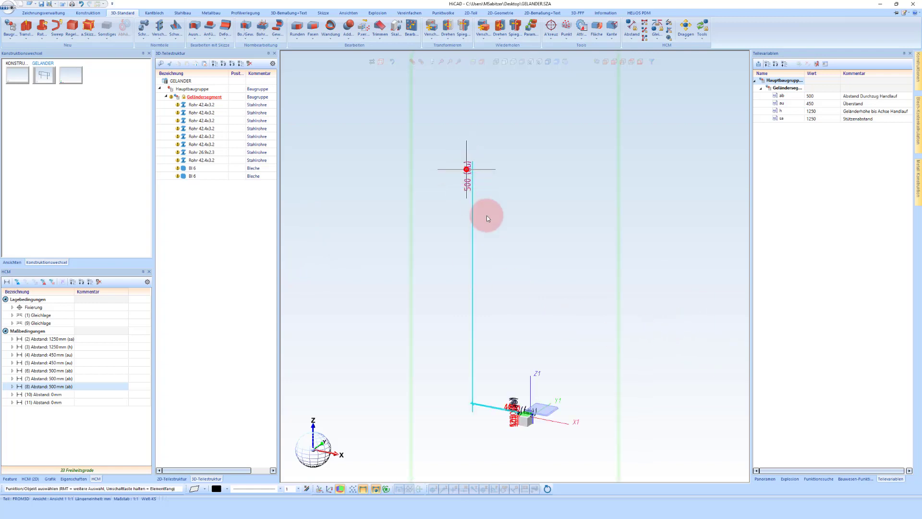
pyautogui.click(540, 407)
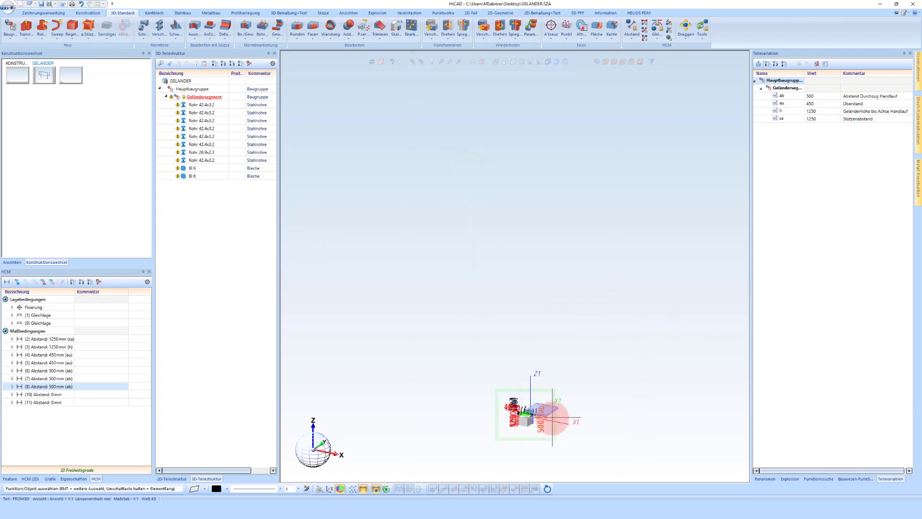
pyautogui.click(484, 333)
pyautogui.scroll(3, 483, 333)
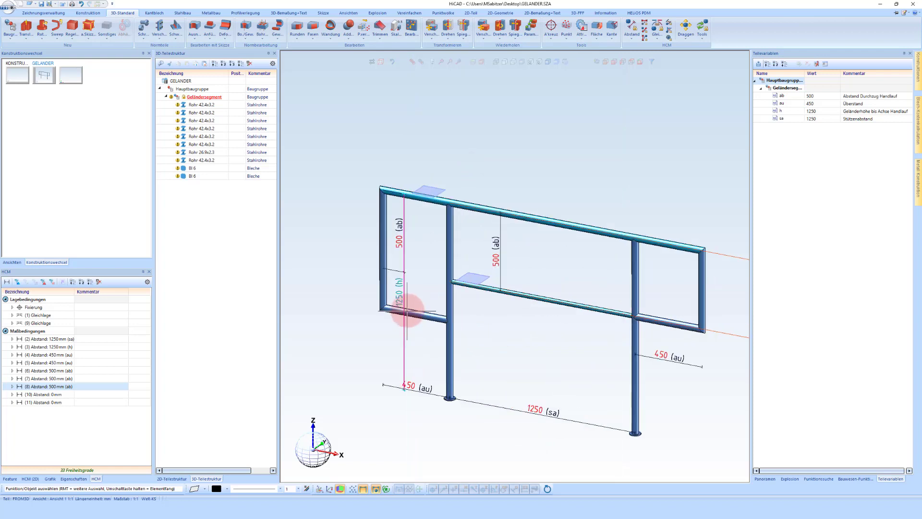
pyautogui.click(416, 313)
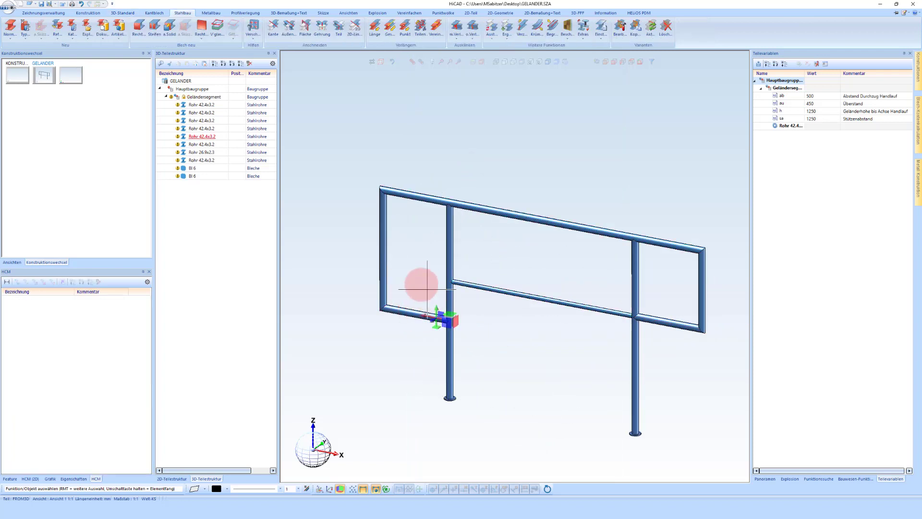
# Add a Gleichlage constraint aligning the XY planes of the left and right lower-rail sections
pyautogui.click(193, 97)
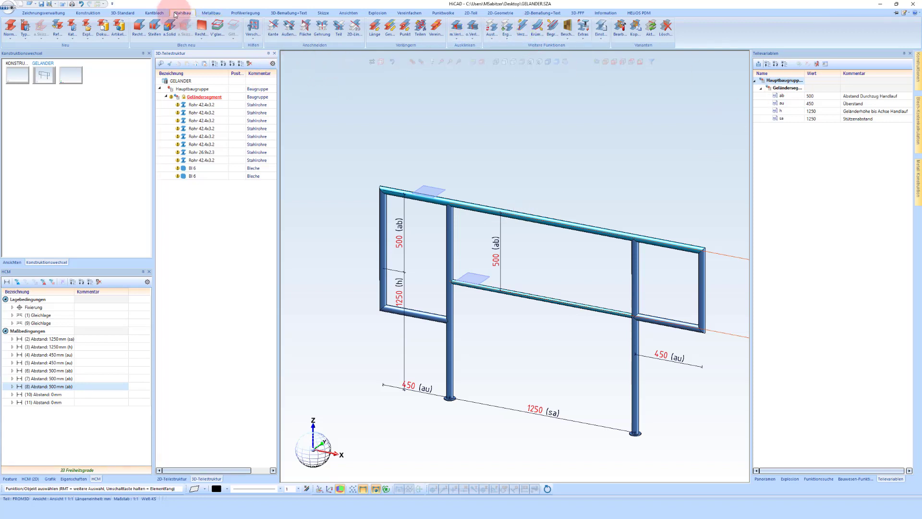
pyautogui.click(122, 13)
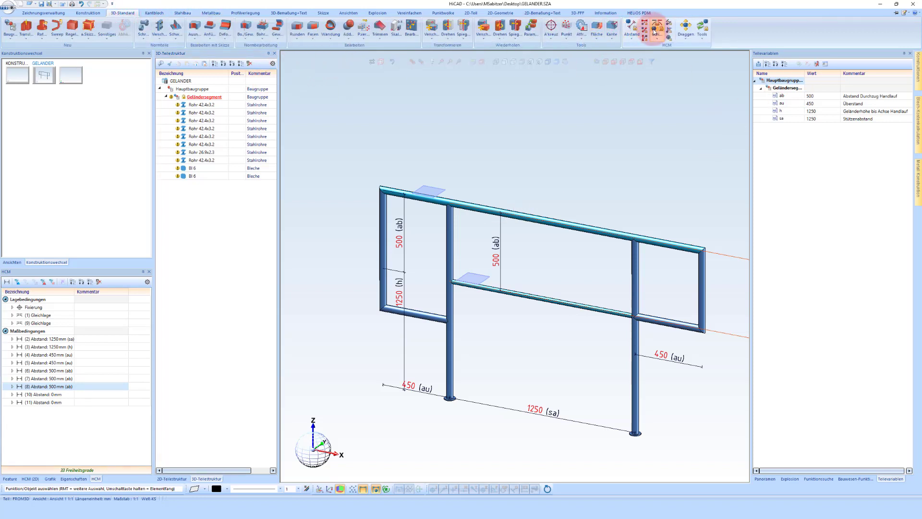
pyautogui.click(656, 30)
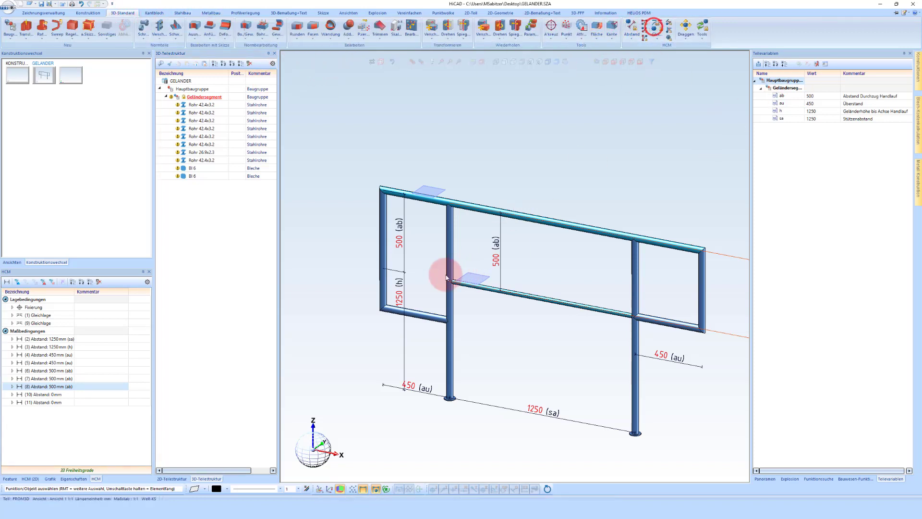
pyautogui.rightClick(419, 314)
pyautogui.click(448, 343)
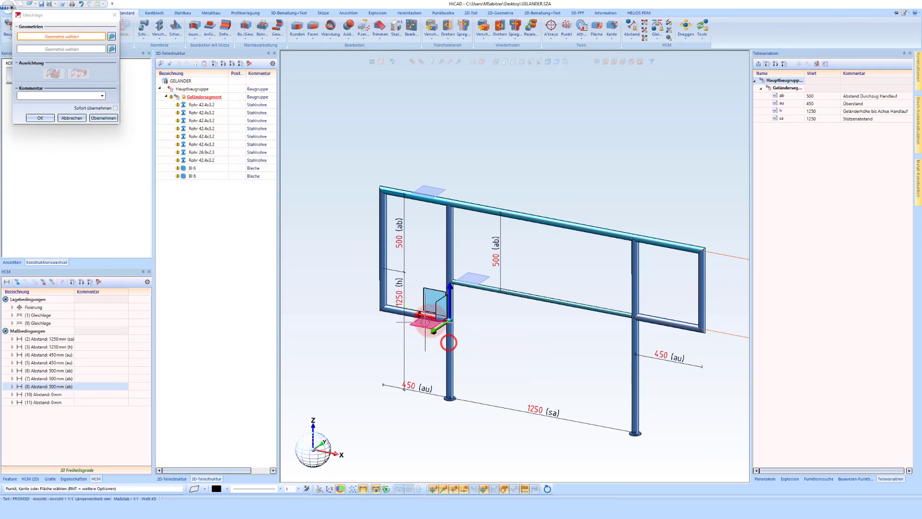
pyautogui.rightClick(656, 320)
pyautogui.click(764, 290)
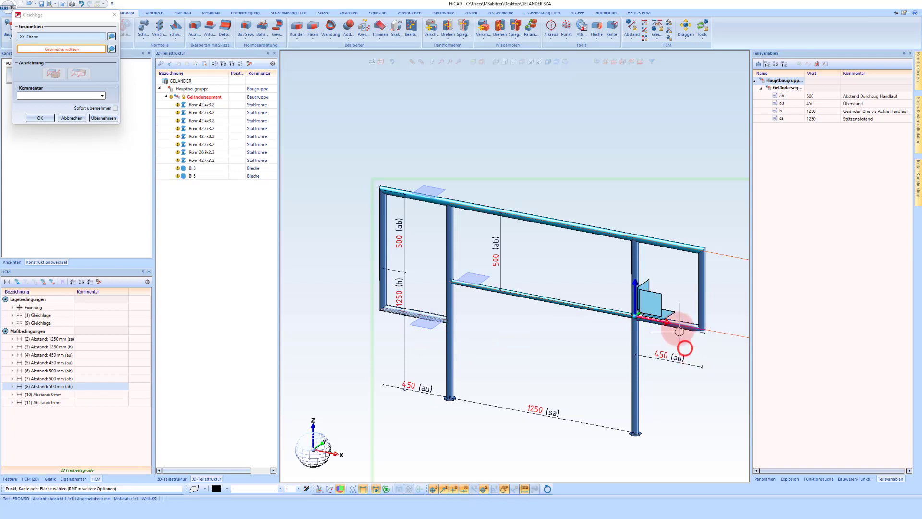
pyautogui.click(670, 315)
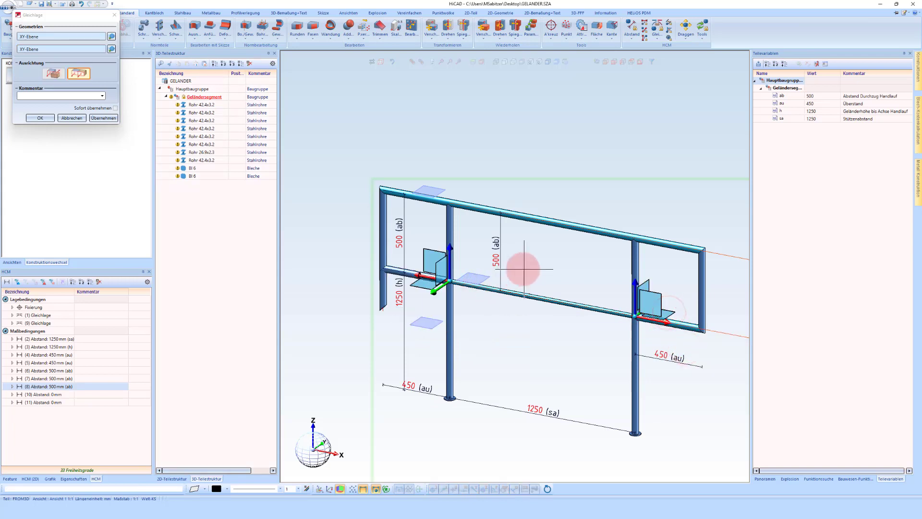
pyautogui.middleClick(567, 271)
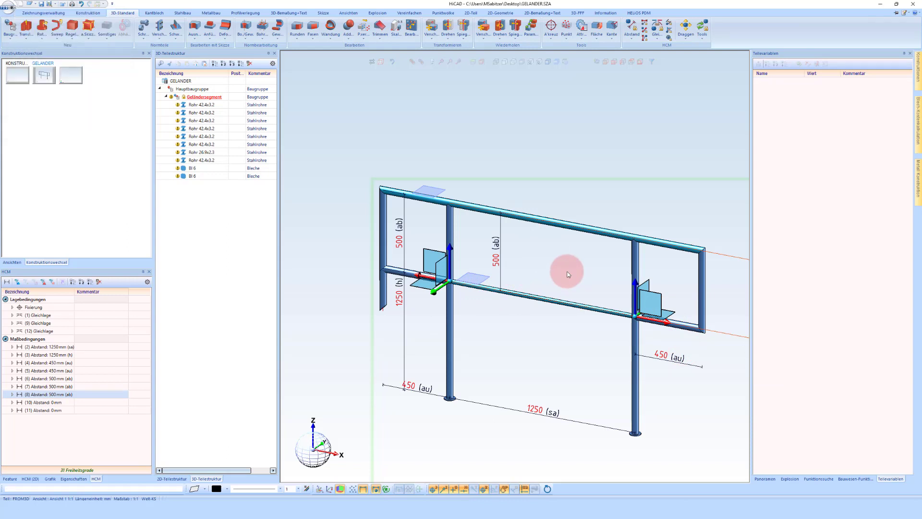
# Run Neuberechnung from the feature list to recalculate the railing
pyautogui.click(9, 479)
pyautogui.click(6, 281)
pyautogui.click(435, 309)
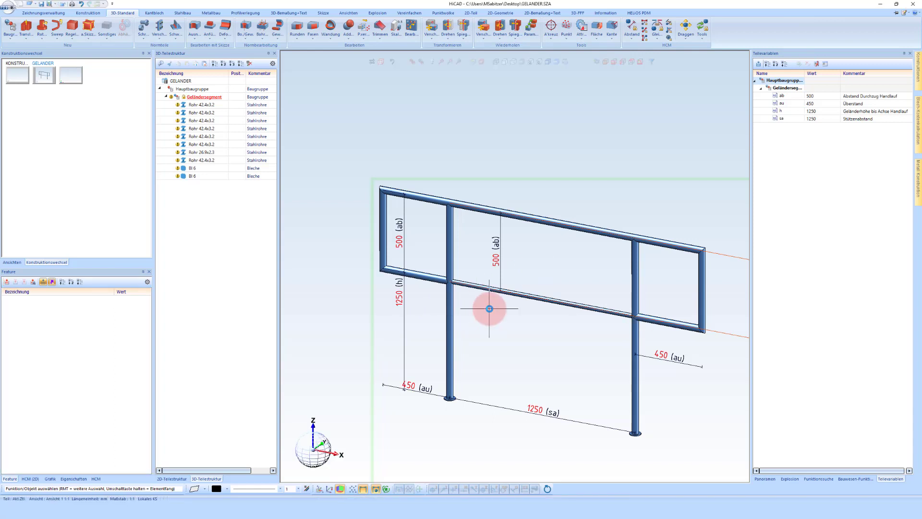
# Edit Teilevariablen to h 1000, au 500, sa 1500, keeping ab 500, and apply
pyautogui.doubleClick(819, 111)
pyautogui.write('1000')
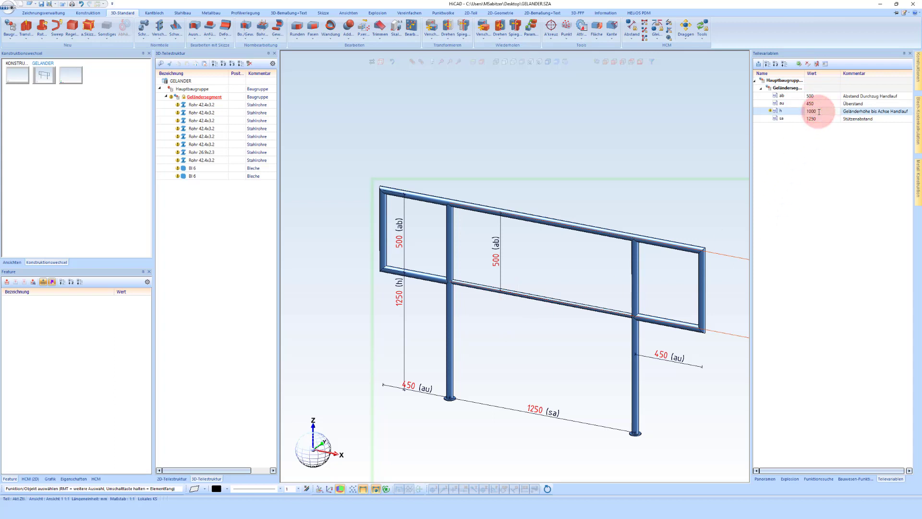
pyautogui.doubleClick(817, 104)
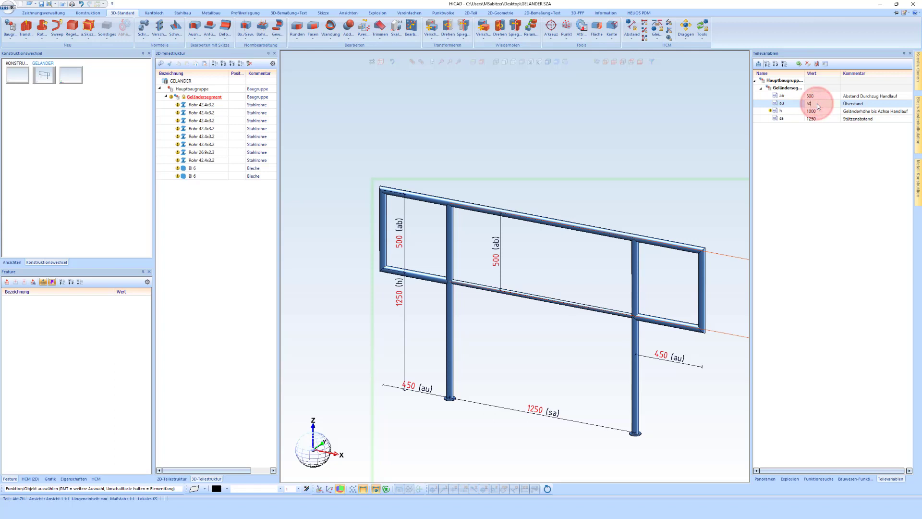
pyautogui.write('0')
pyautogui.doubleClick(820, 118)
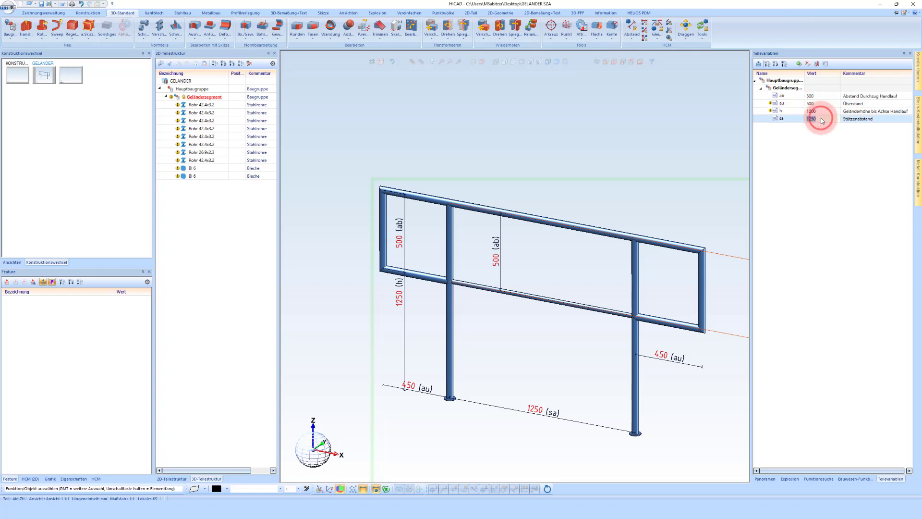
pyautogui.write('150')
pyautogui.press('Return')
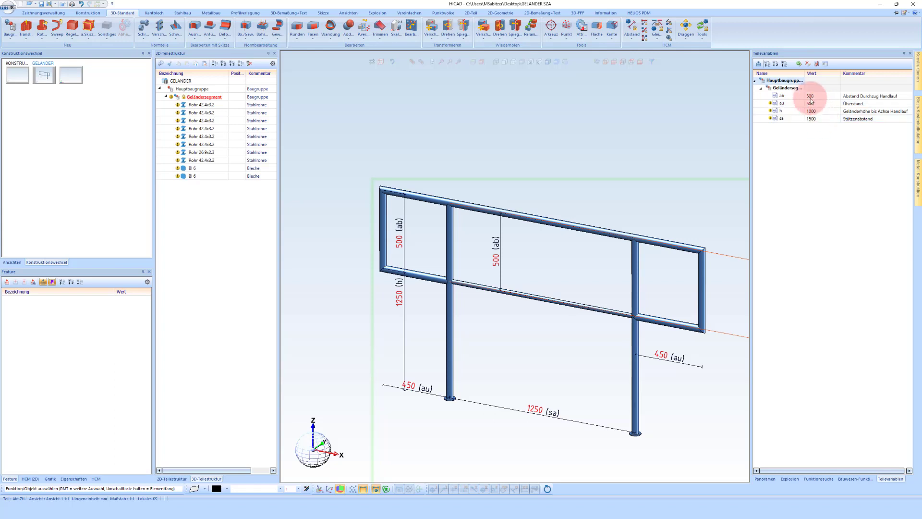
pyautogui.click(799, 63)
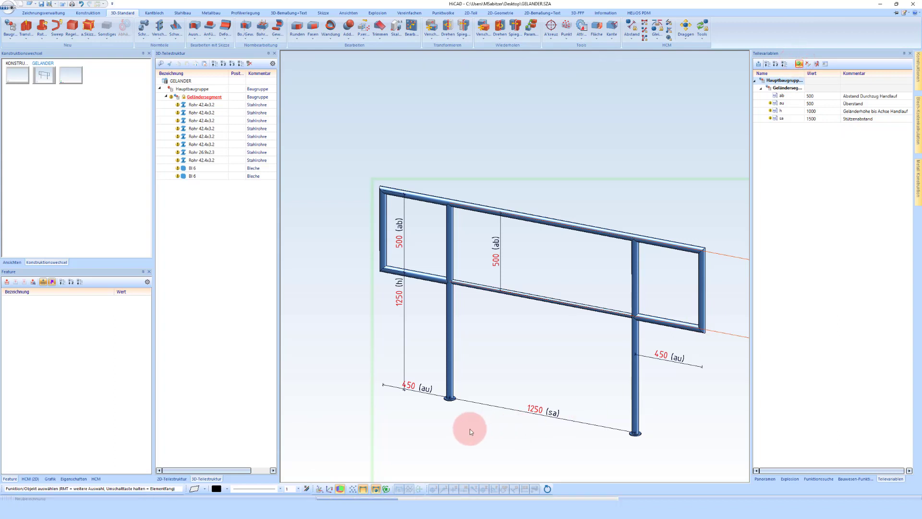
pyautogui.click(503, 373)
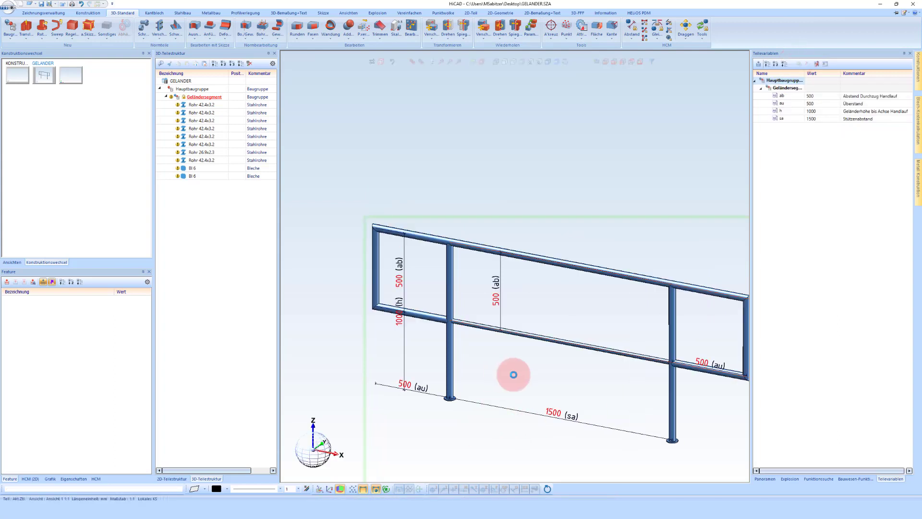
pyautogui.scroll(-2, 514, 375)
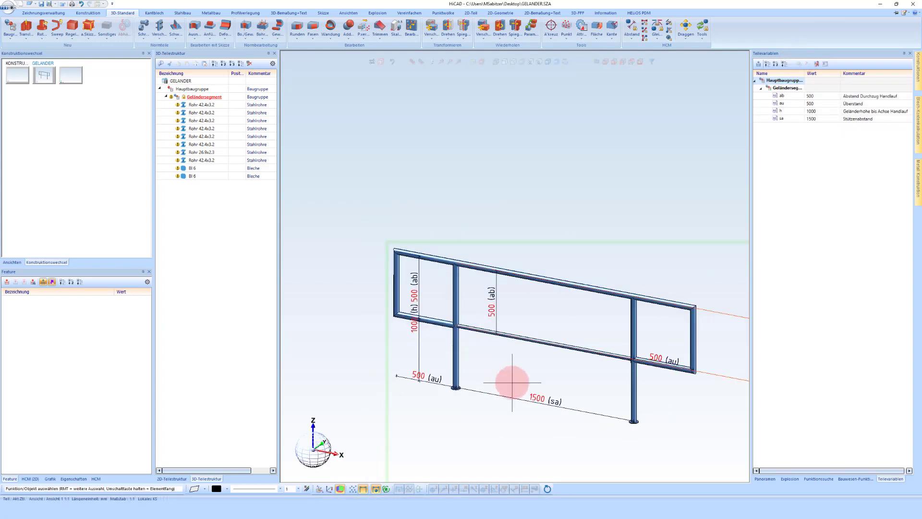
pyautogui.scroll(3, 508, 383)
pyautogui.scroll(-1, 459, 352)
pyautogui.scroll(-1, 464, 356)
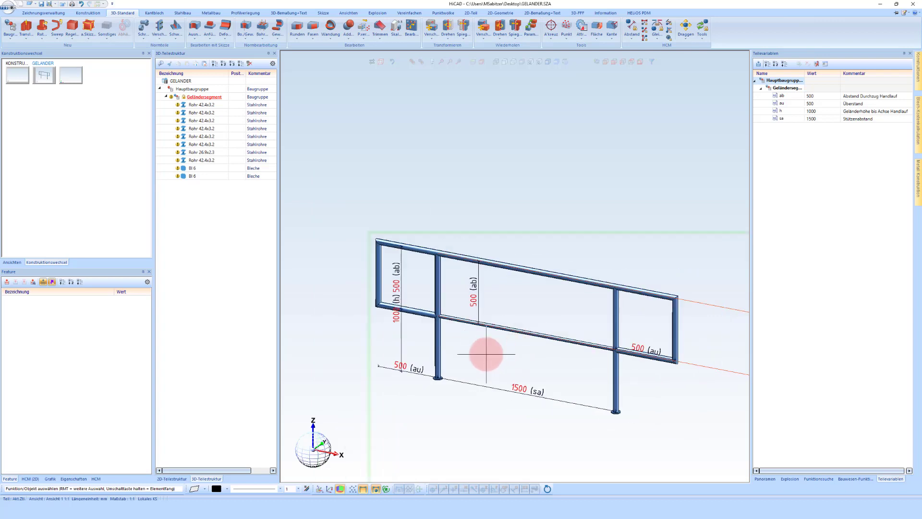